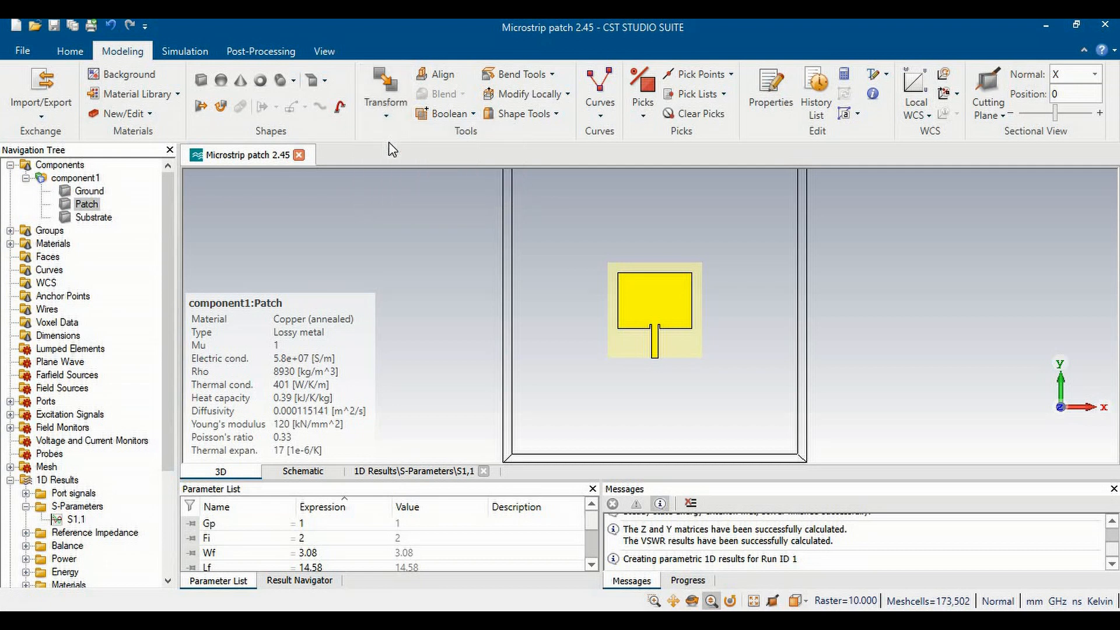
# Set up a copying translation of the Patch with a Z offset of 2*14.58+W and preview it
pyautogui.click(390, 111)
pyautogui.click(400, 153)
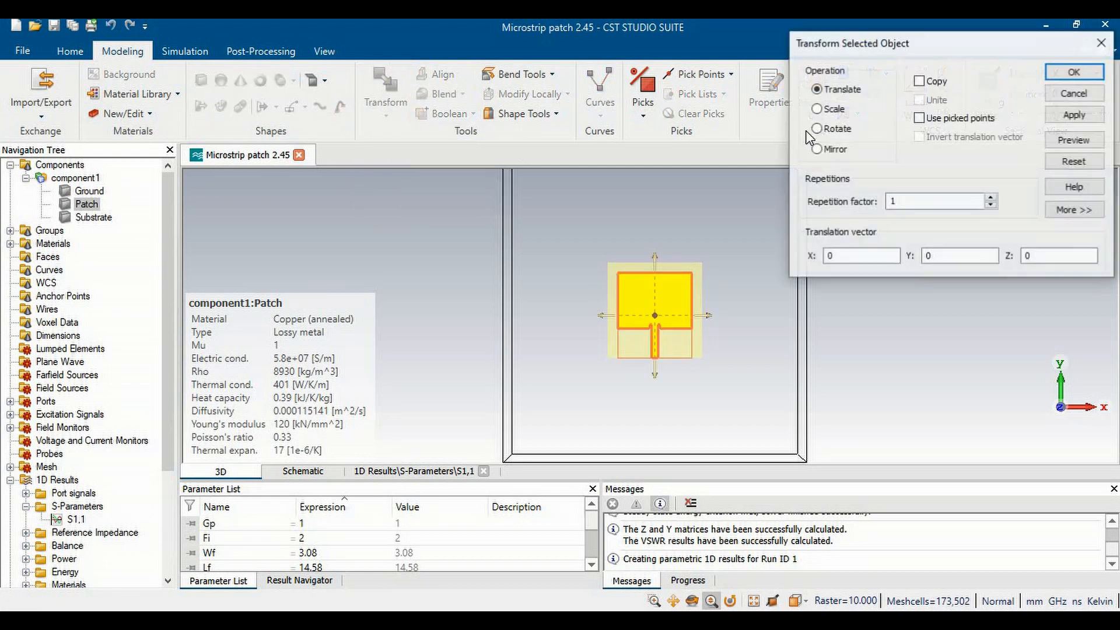
pyautogui.click(920, 83)
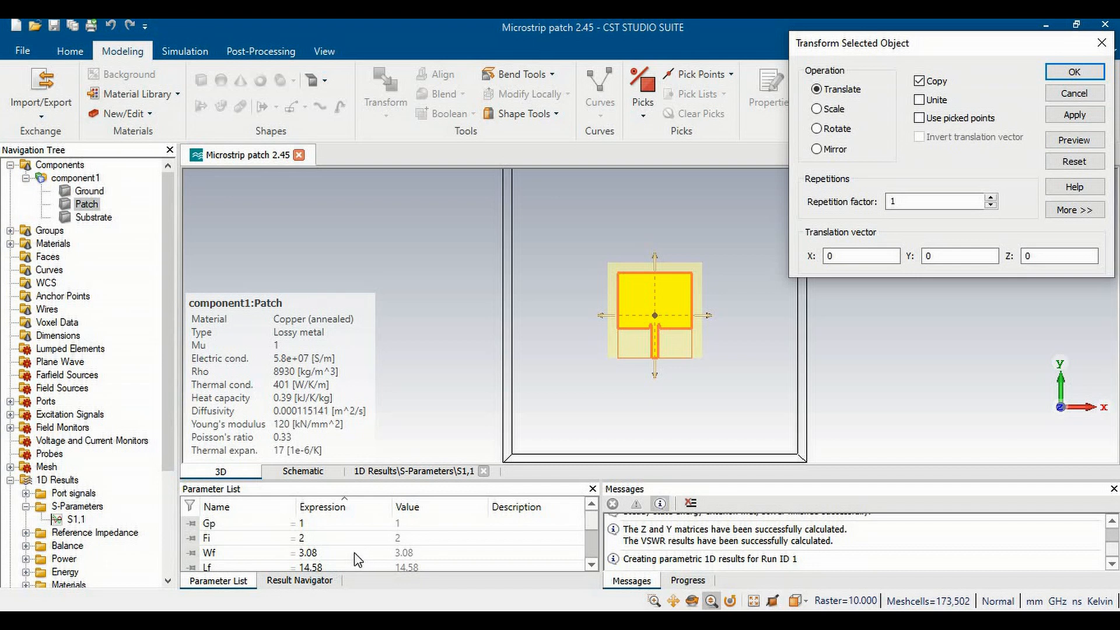
pyautogui.click(930, 312)
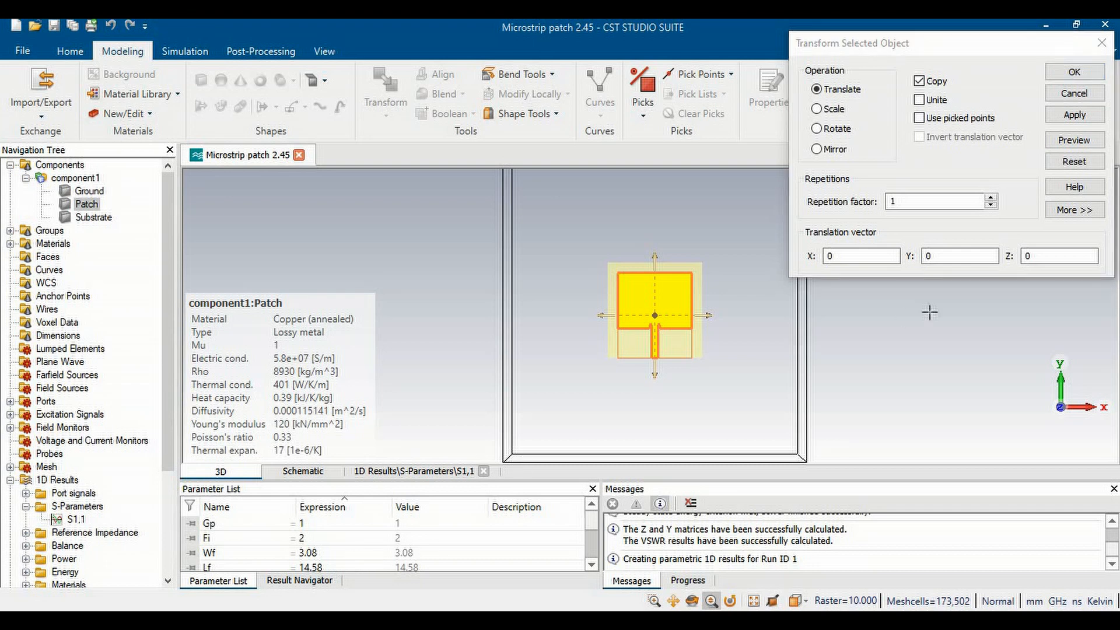
pyautogui.doubleClick(1027, 262)
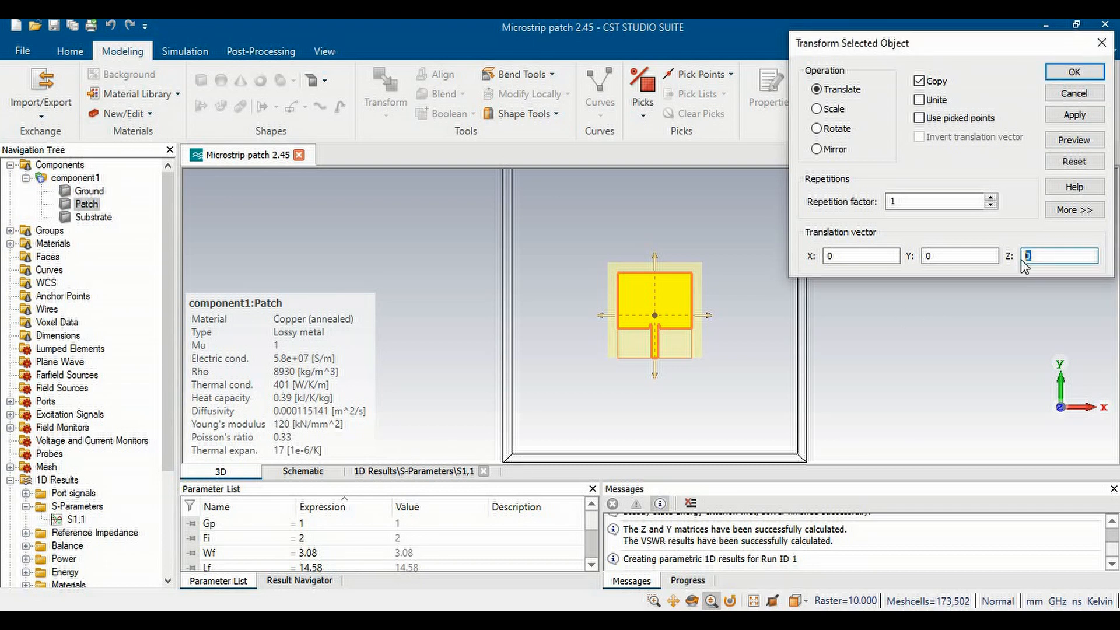
pyautogui.write('2*14.58')
pyautogui.write('+')
pyautogui.click(593, 528)
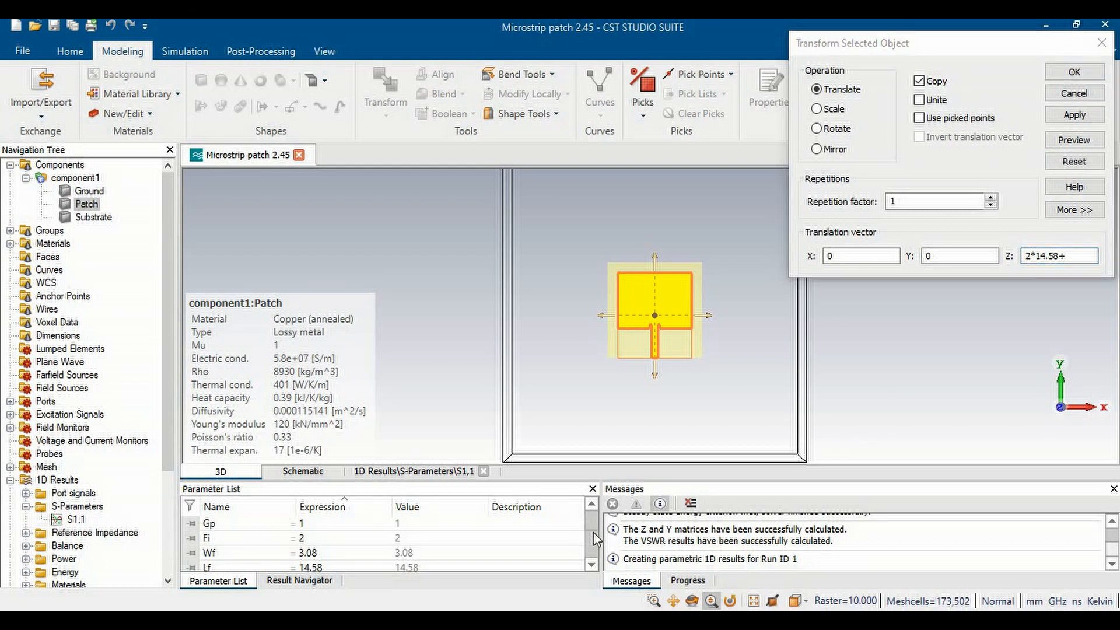
pyautogui.moveTo(593, 528); pyautogui.dragTo(593, 547)
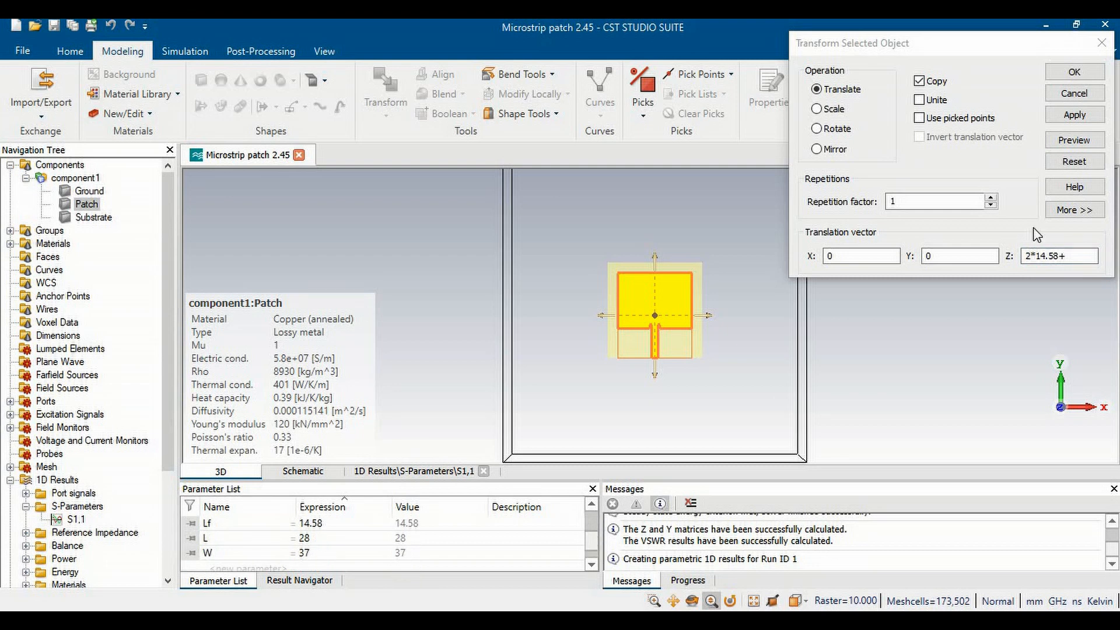
pyautogui.click(1096, 257)
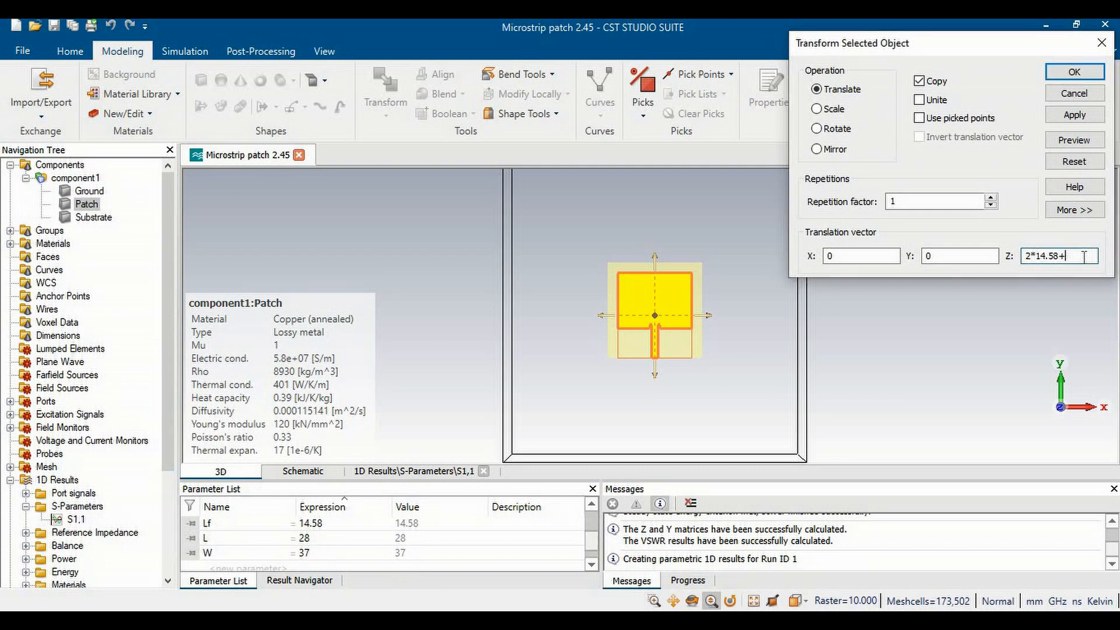
pyautogui.write('W')
pyautogui.click(1081, 140)
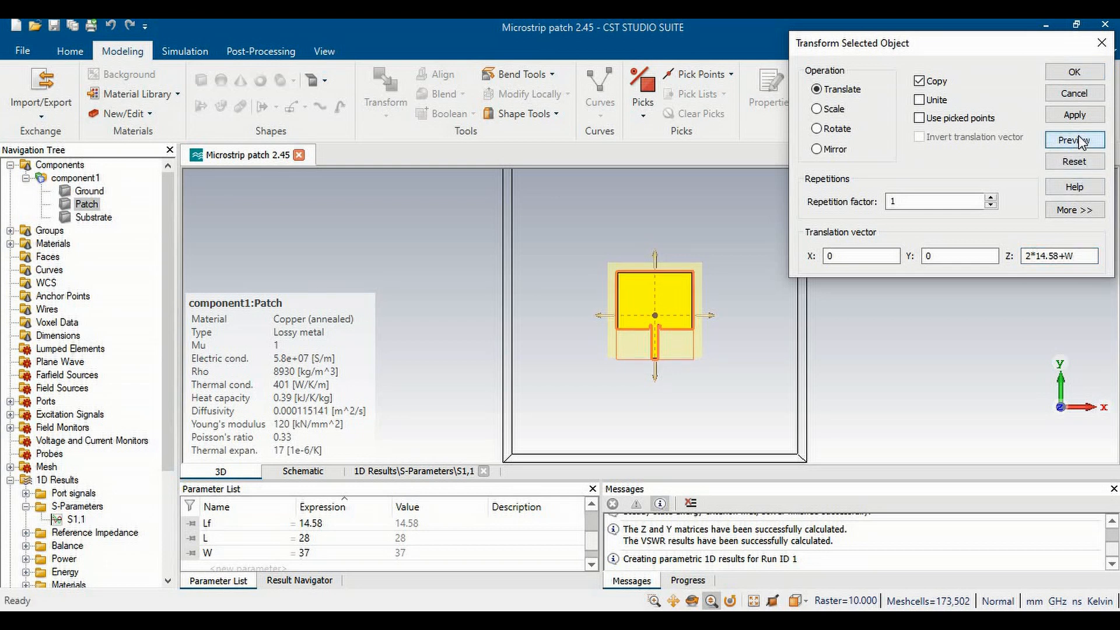
# Reuse the expression 2*14.58+W as the X translation, set the Z translation to 0 and preview the copy
pyautogui.moveTo(1080, 255); pyautogui.dragTo(1019, 254)
pyautogui.hotkey('ctrl', 'c')
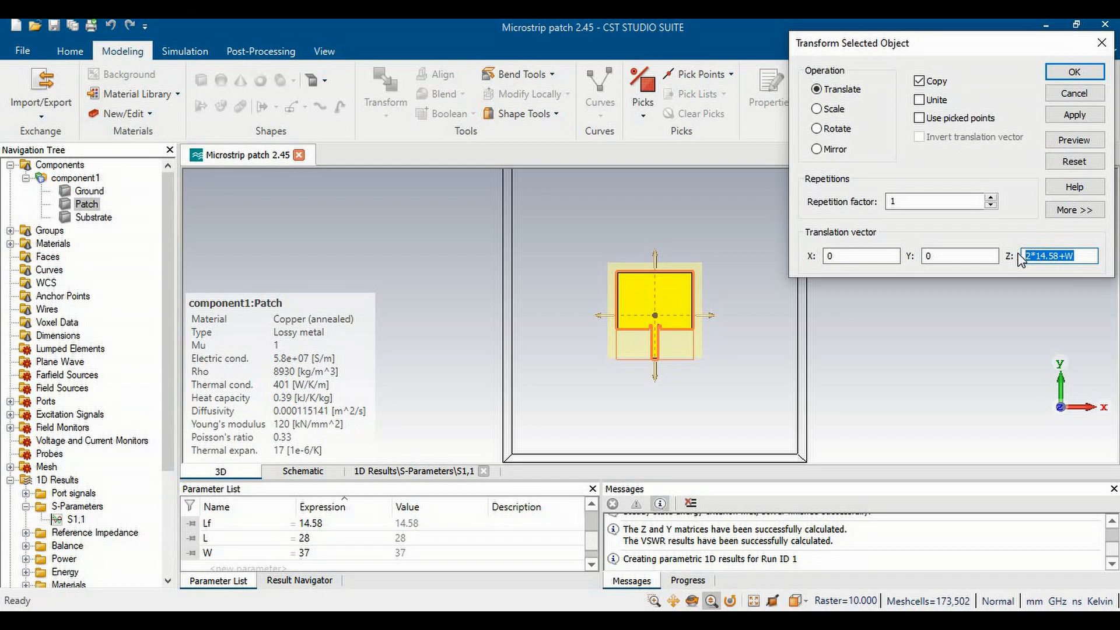
pyautogui.moveTo(874, 257); pyautogui.dragTo(783, 255)
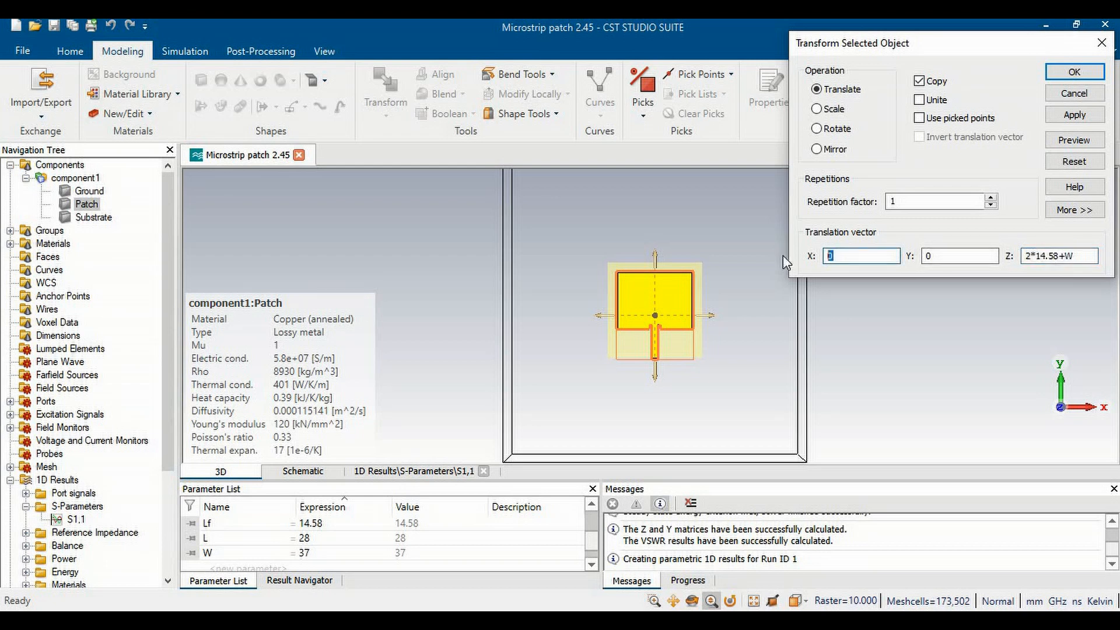
pyautogui.hotkey('ctrl', 'v')
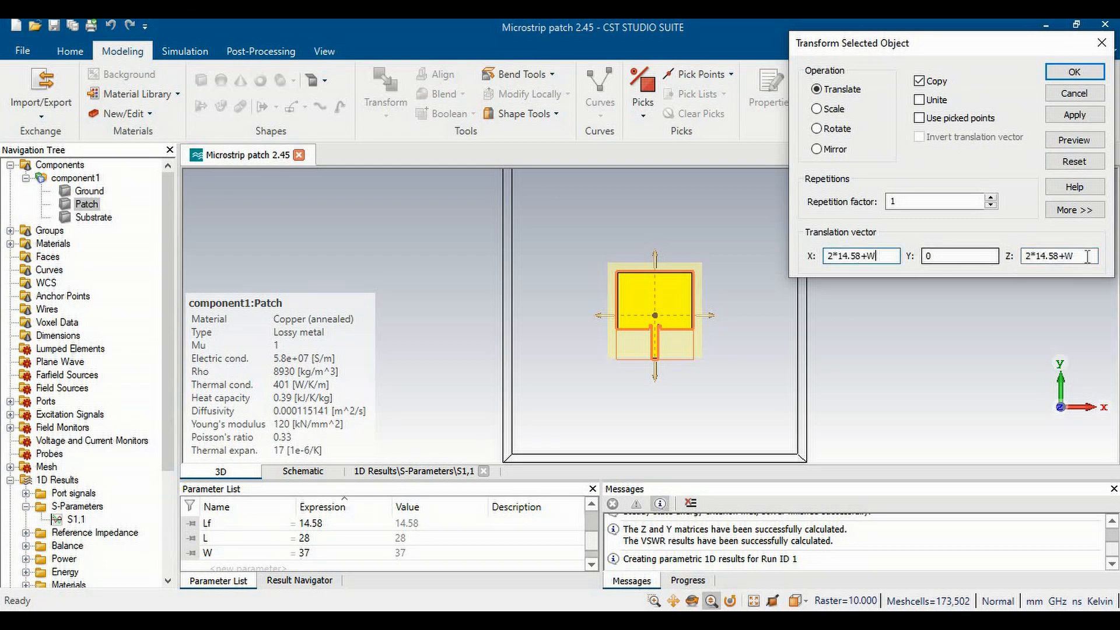
pyautogui.moveTo(1088, 256); pyautogui.dragTo(985, 257)
pyautogui.write('0')
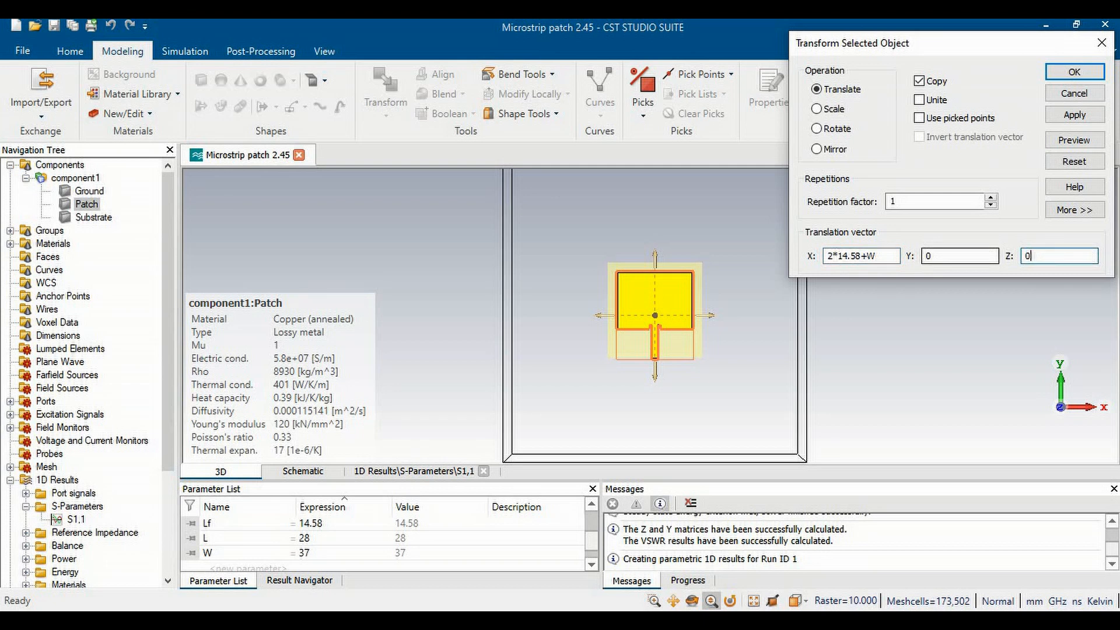
pyautogui.click(1084, 140)
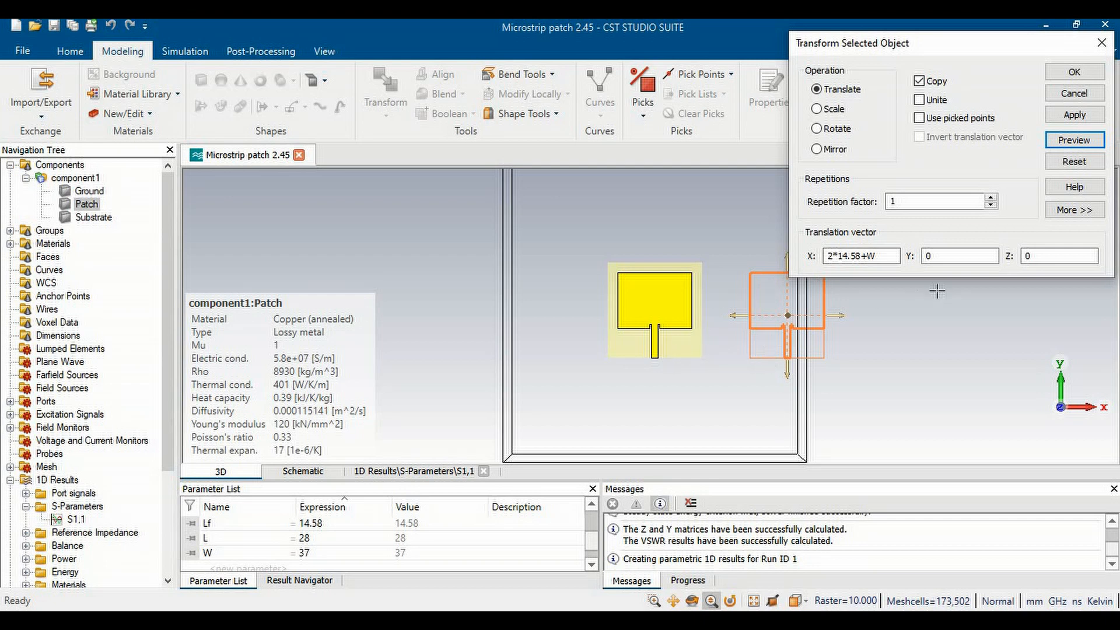
# Apply the patch copy, deleting current and parametric results while keeping the result cache
pyautogui.click(862, 256)
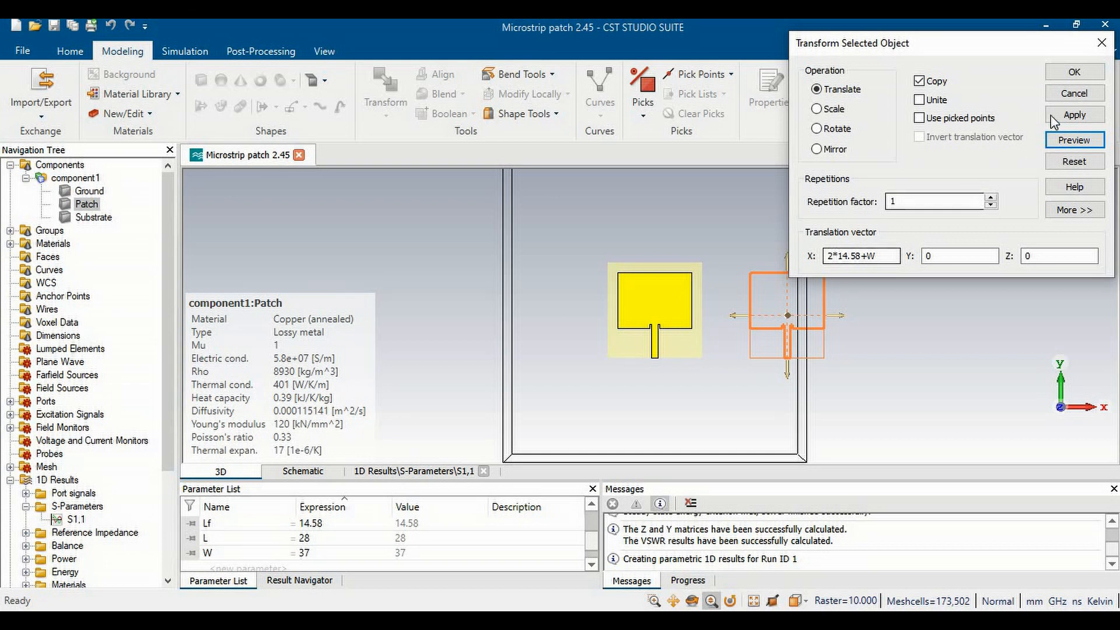
pyautogui.click(1079, 71)
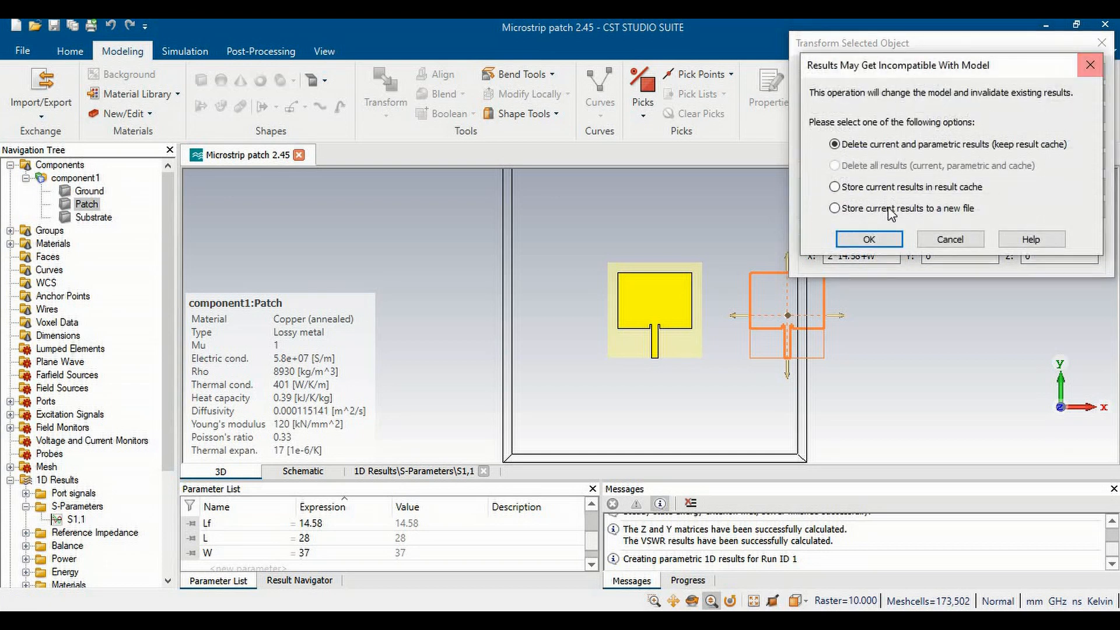
pyautogui.click(874, 239)
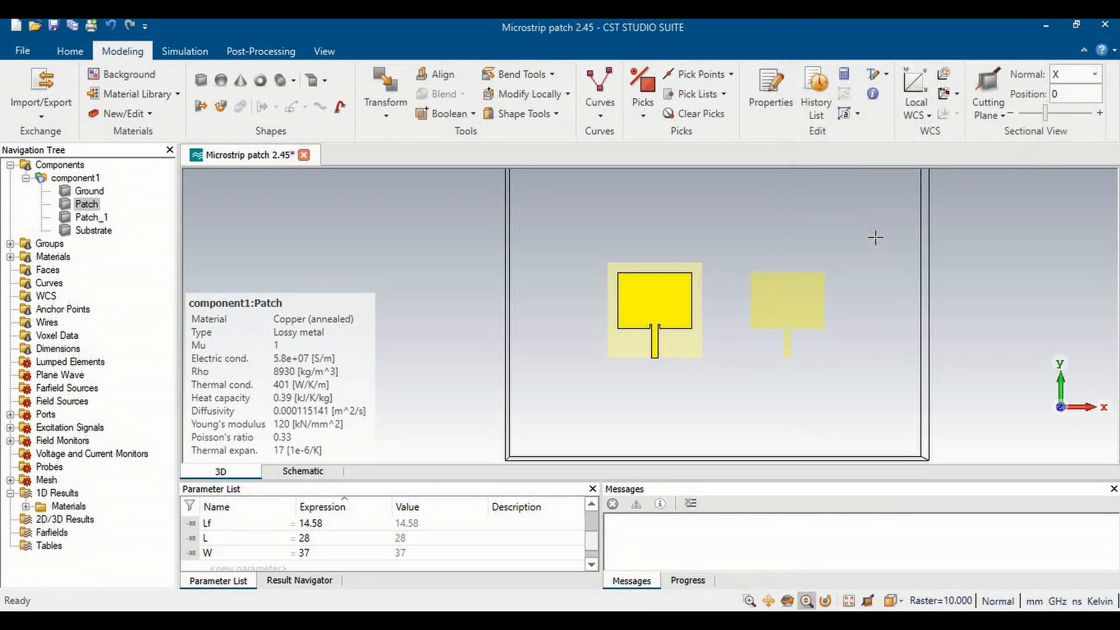
# Inspect the Ground, the whole component1 and the feedline width parameter Wf
pyautogui.click(85, 191)
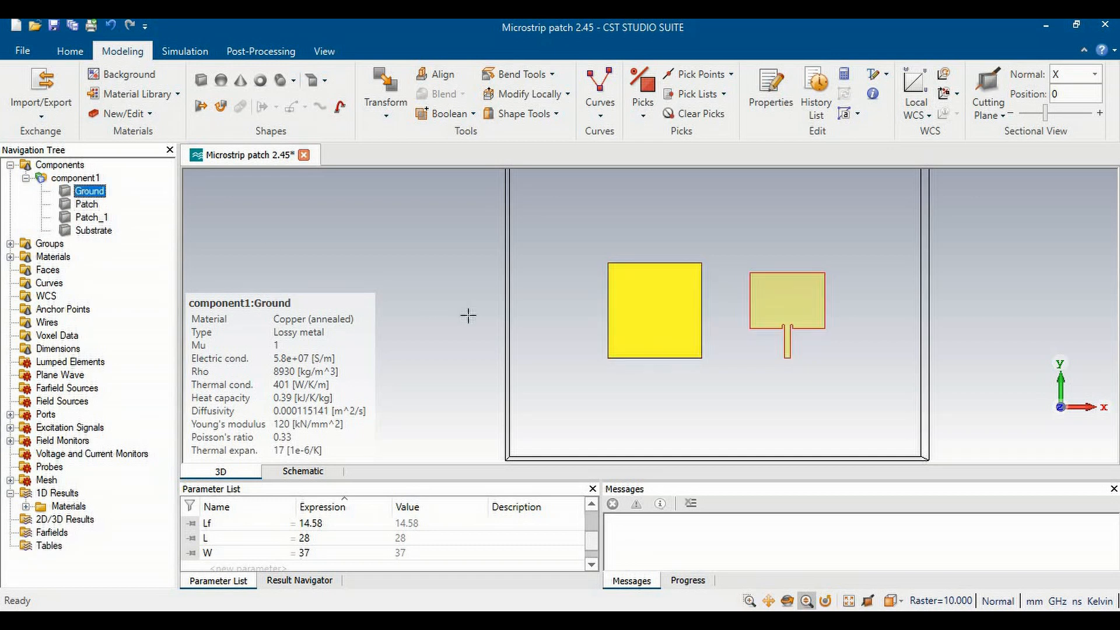
pyautogui.click(93, 178)
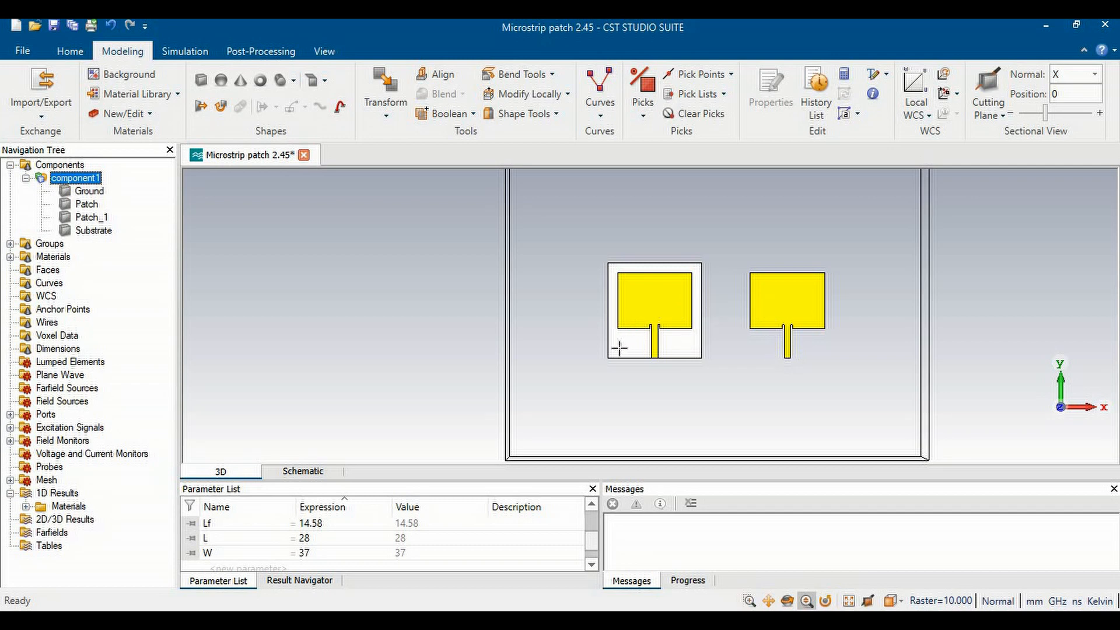
pyautogui.moveTo(590, 537); pyautogui.dragTo(590, 515)
pyautogui.click(216, 553)
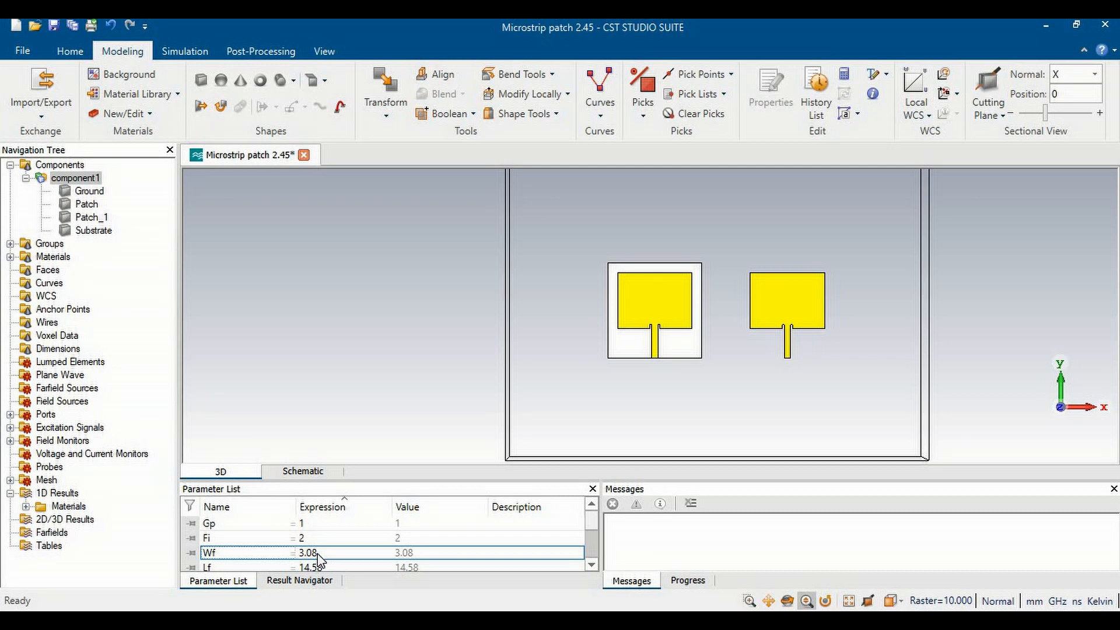
# Switch to the Tutorial 10 Word document and check the 50 Ω and 100 Ω feedline widths, consulting the array diagrams in the lab manual PDF
pyautogui.click(286, 623)
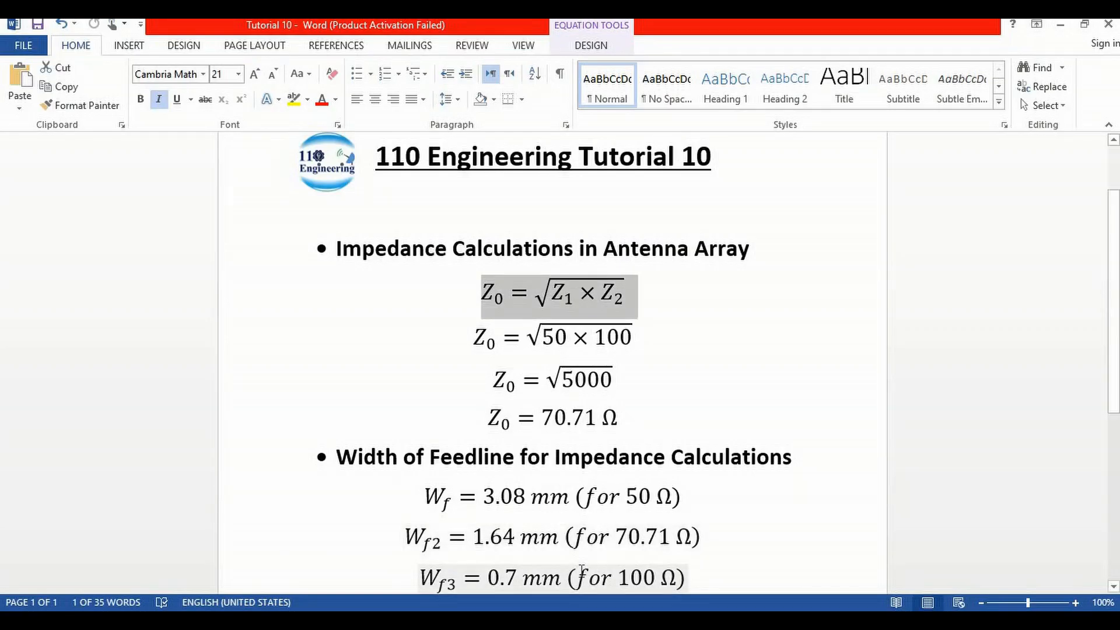
pyautogui.moveTo(684, 493); pyautogui.dragTo(579, 494)
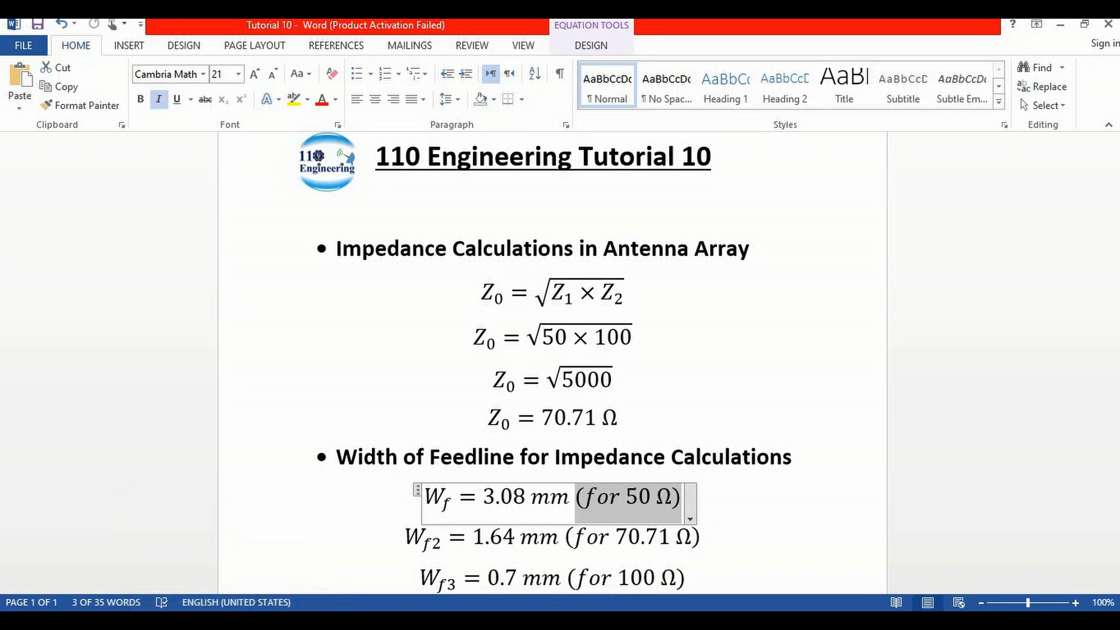
pyautogui.hotkey('alt', 'Tab')
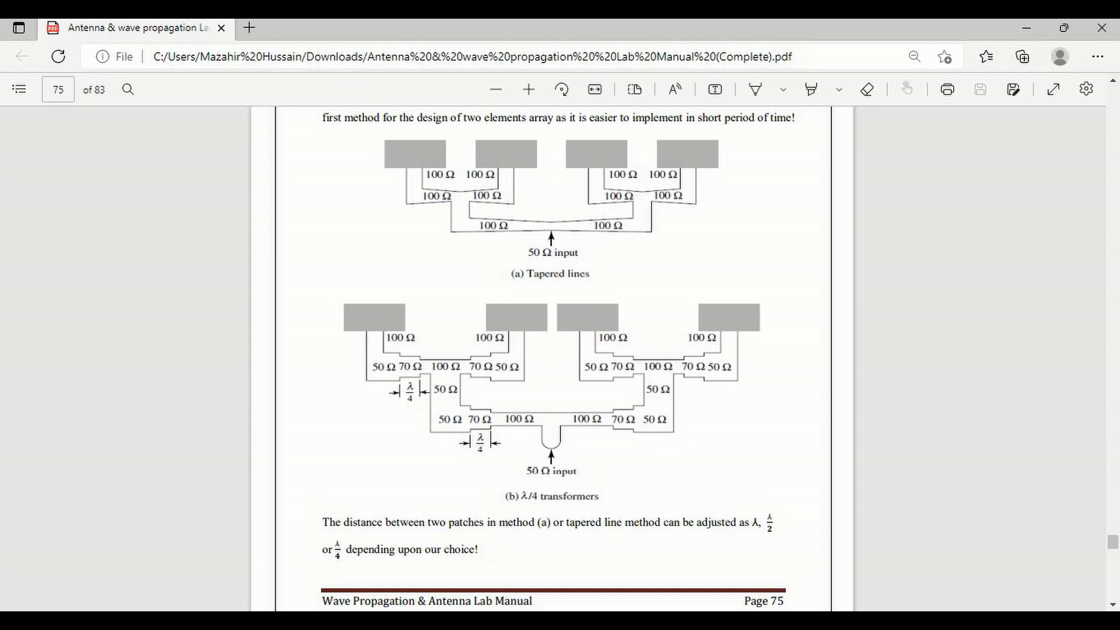
pyautogui.hotkey('alt', 'Tab')
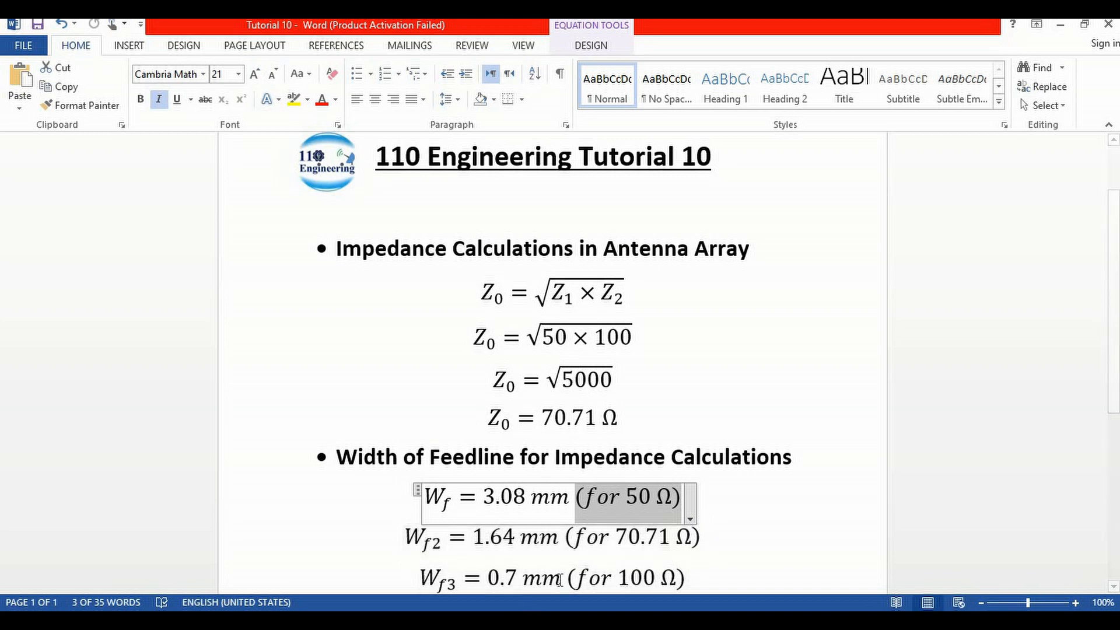
pyautogui.click(524, 579)
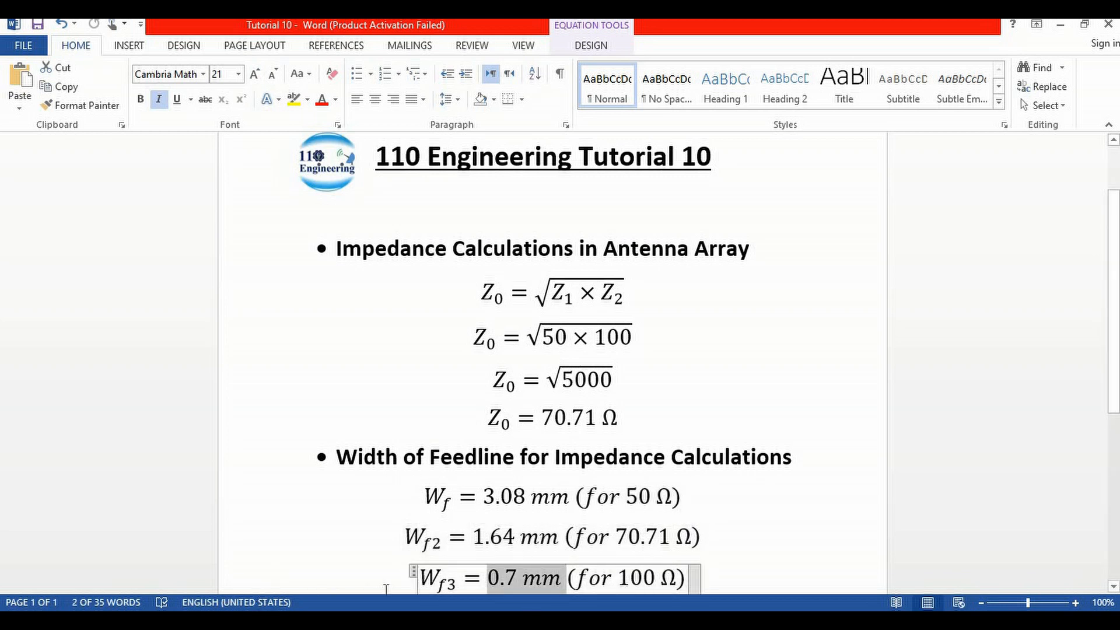
pyautogui.moveTo(461, 585); pyautogui.dragTo(424, 586)
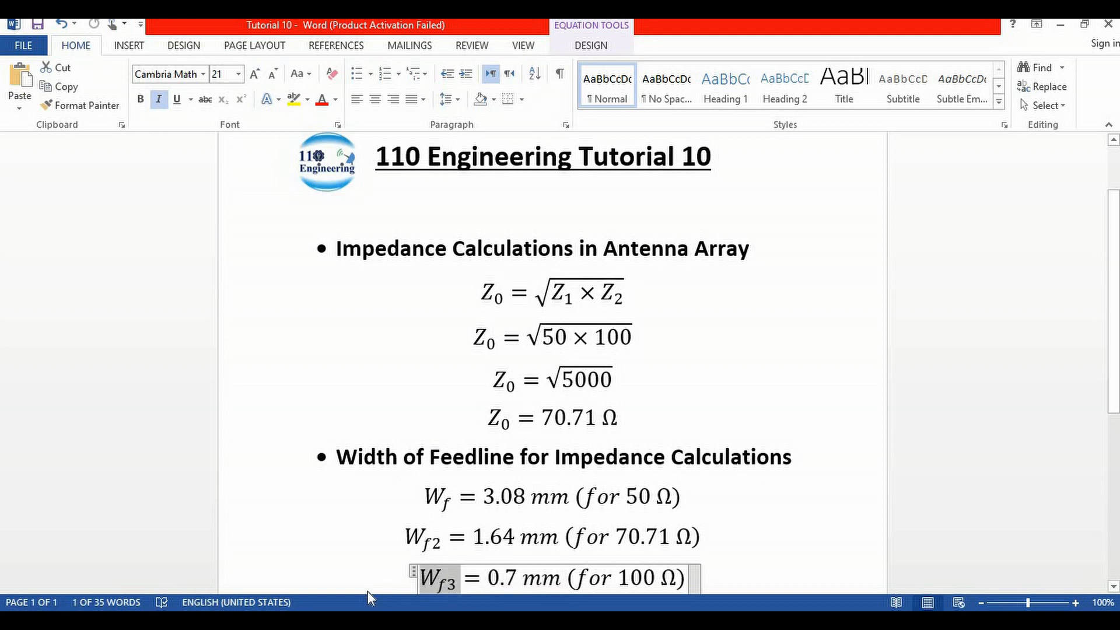
# Return to CST Studio Suite and add a parameter Wf3 with the value 0.7 for the 100 Ω feedline
pyautogui.hotkey('alt', 'Tab')
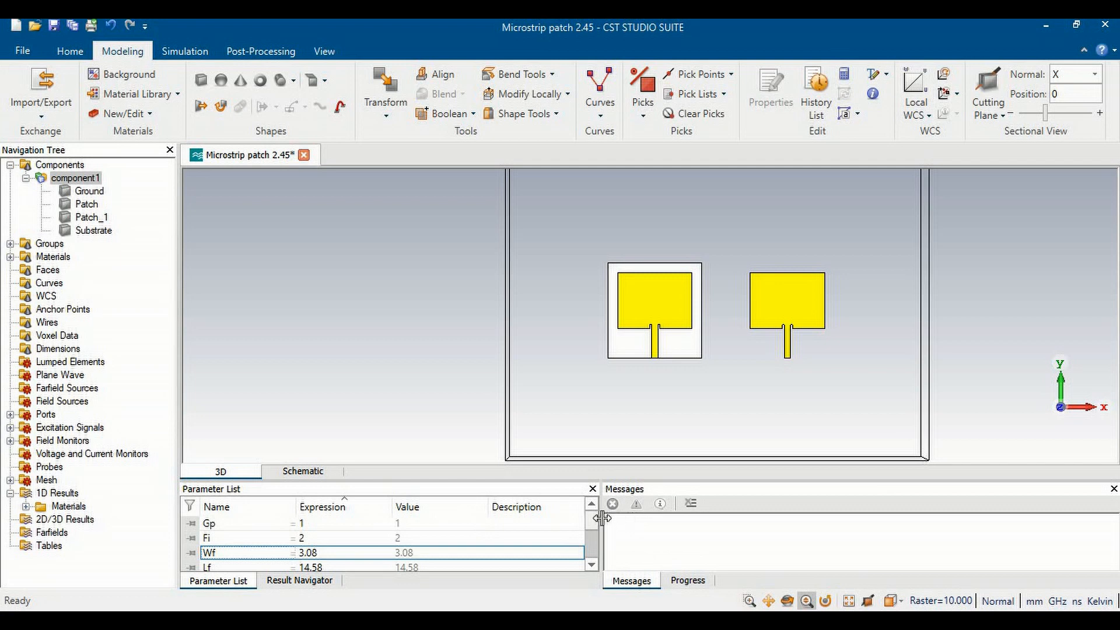
pyautogui.moveTo(589, 517); pyautogui.dragTo(590, 543)
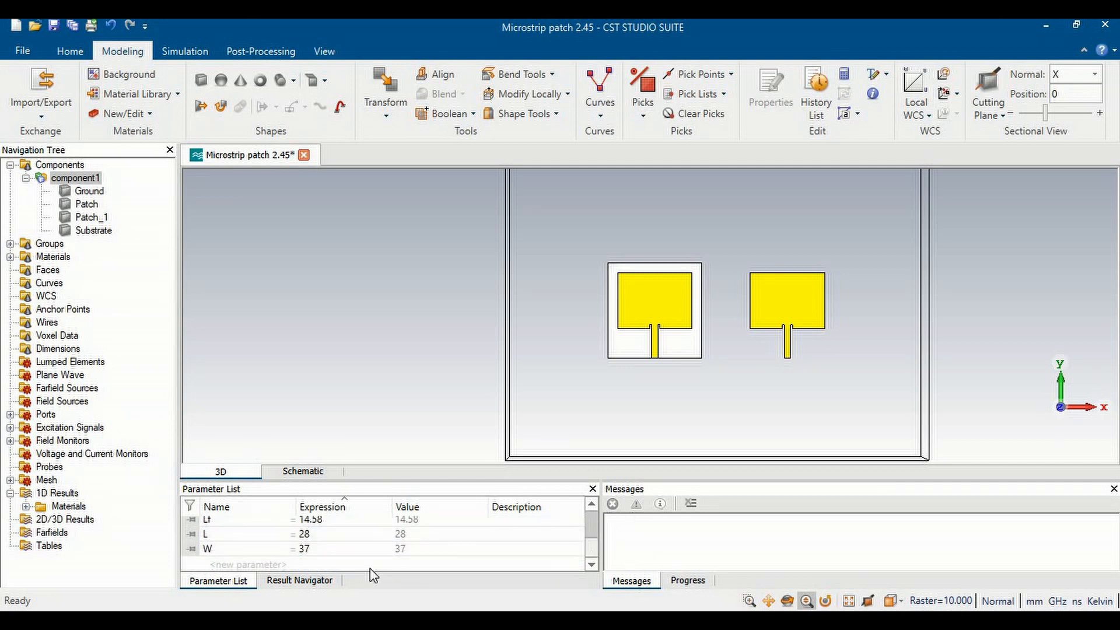
pyautogui.click(236, 565)
pyautogui.write('Wf3')
pyautogui.press('Tab')
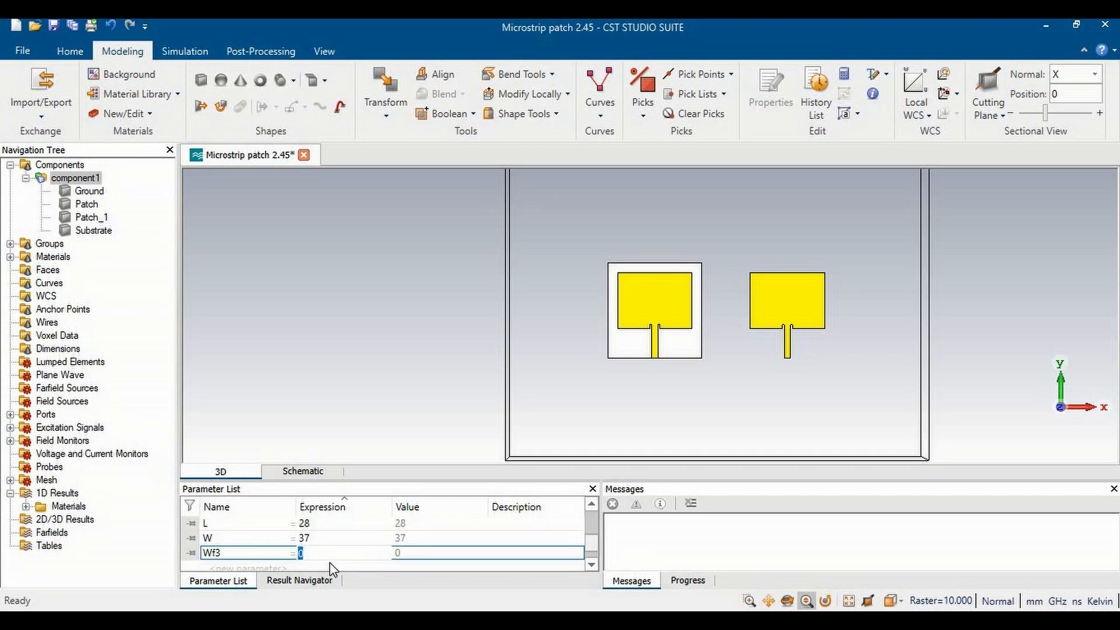
pyautogui.hotkey('alt', 'Tab')
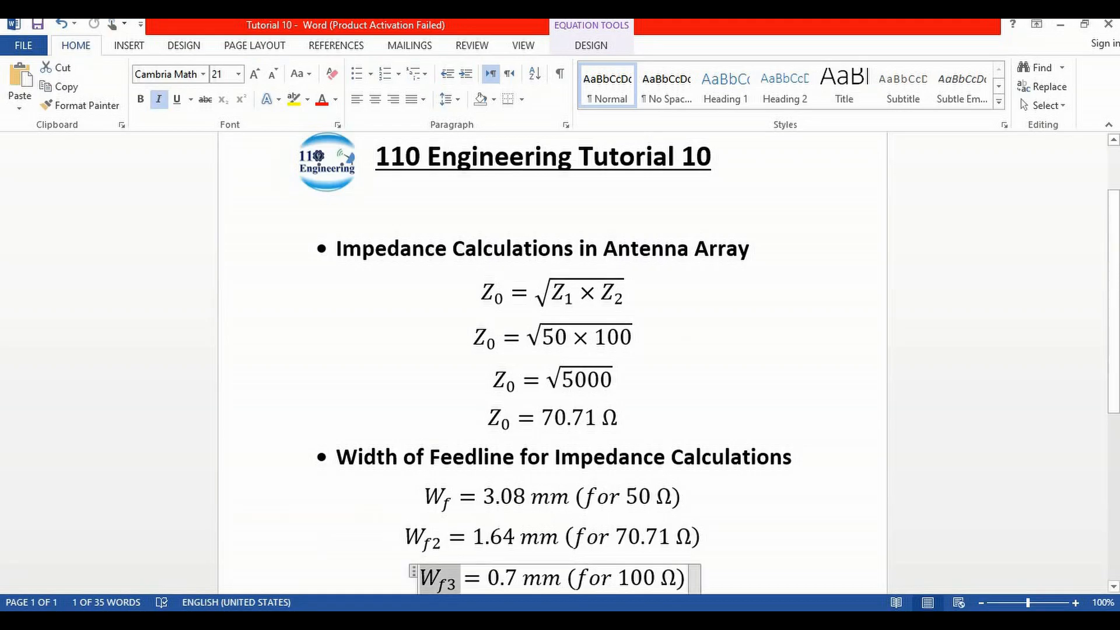
pyautogui.hotkey('alt', 'Tab')
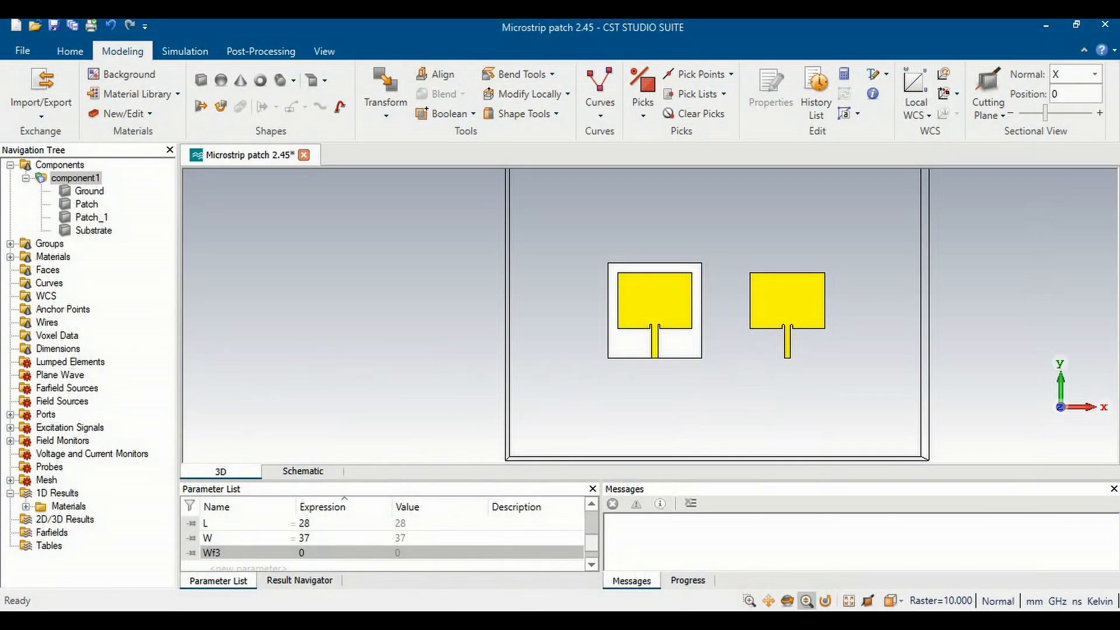
pyautogui.click(325, 551)
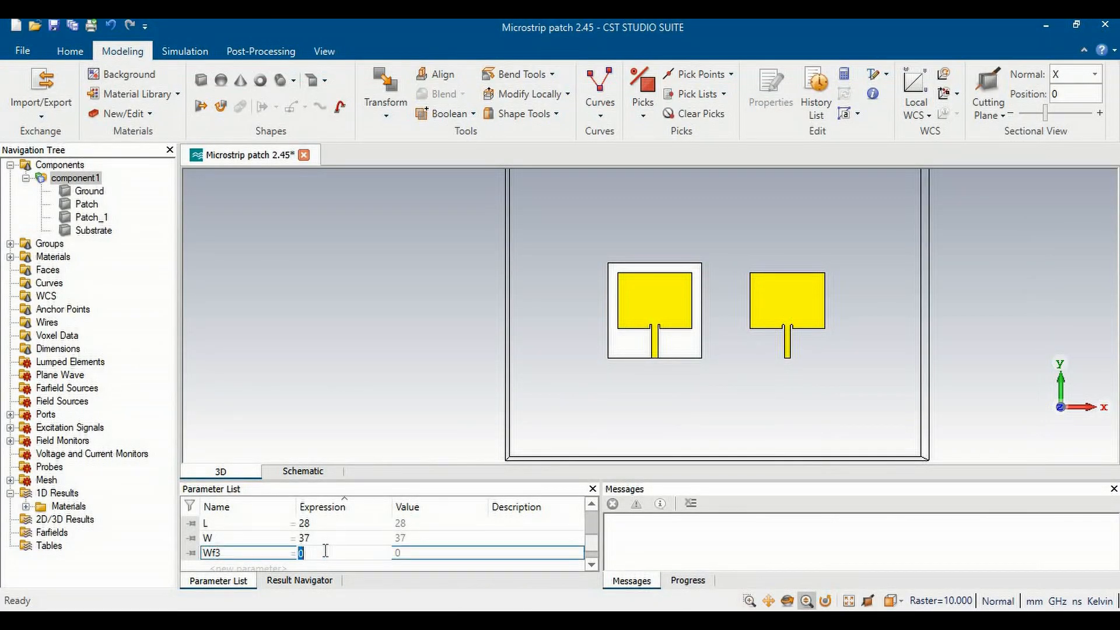
pyautogui.write('.7')
# Add a parameter Wf2 with the value 1.64 for the 70.71 Ω feedline, checking the width in the Tutorial 10 Word document
pyautogui.click(260, 564)
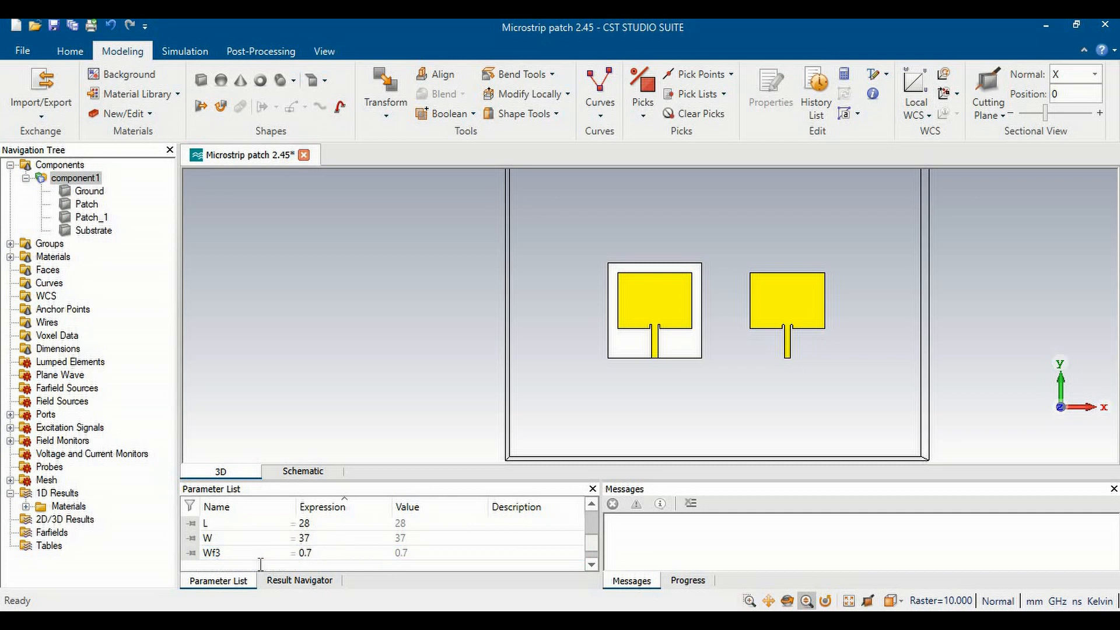
pyautogui.write('Wf2')
pyautogui.click(309, 564)
pyautogui.hotkey('alt', 'Tab')
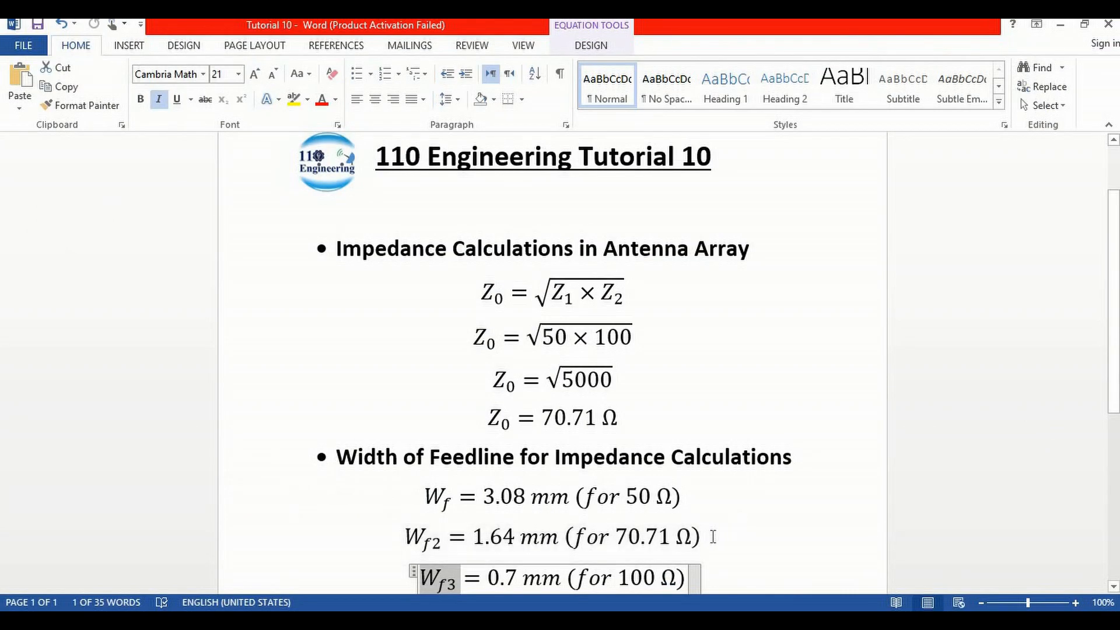
pyautogui.moveTo(696, 537); pyautogui.dragTo(603, 537)
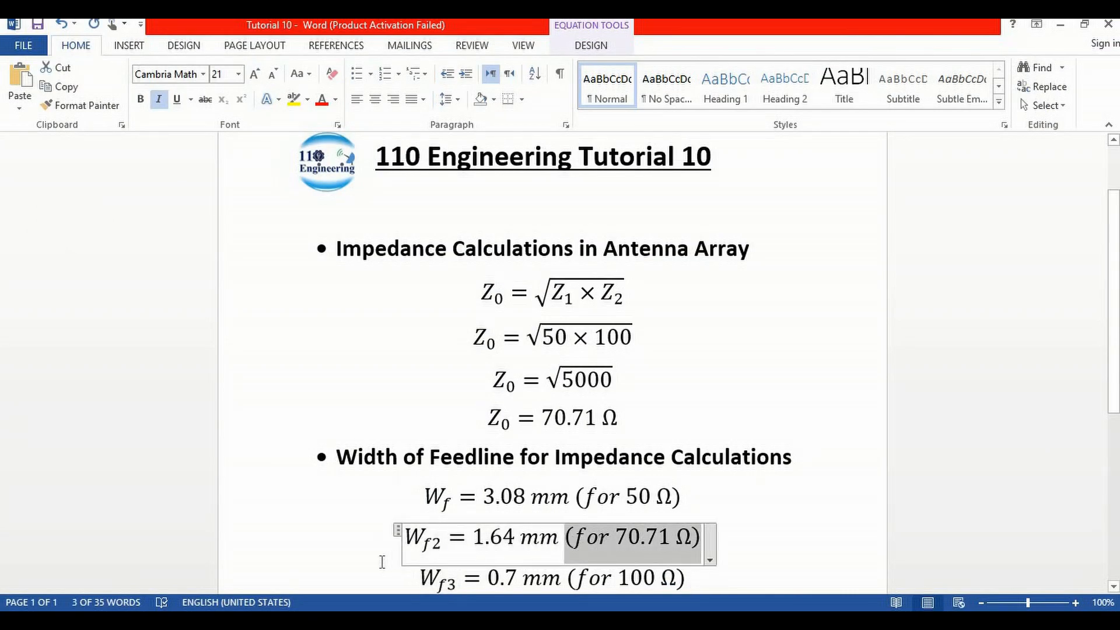
pyautogui.hotkey('alt', 'Tab')
pyautogui.click(326, 565)
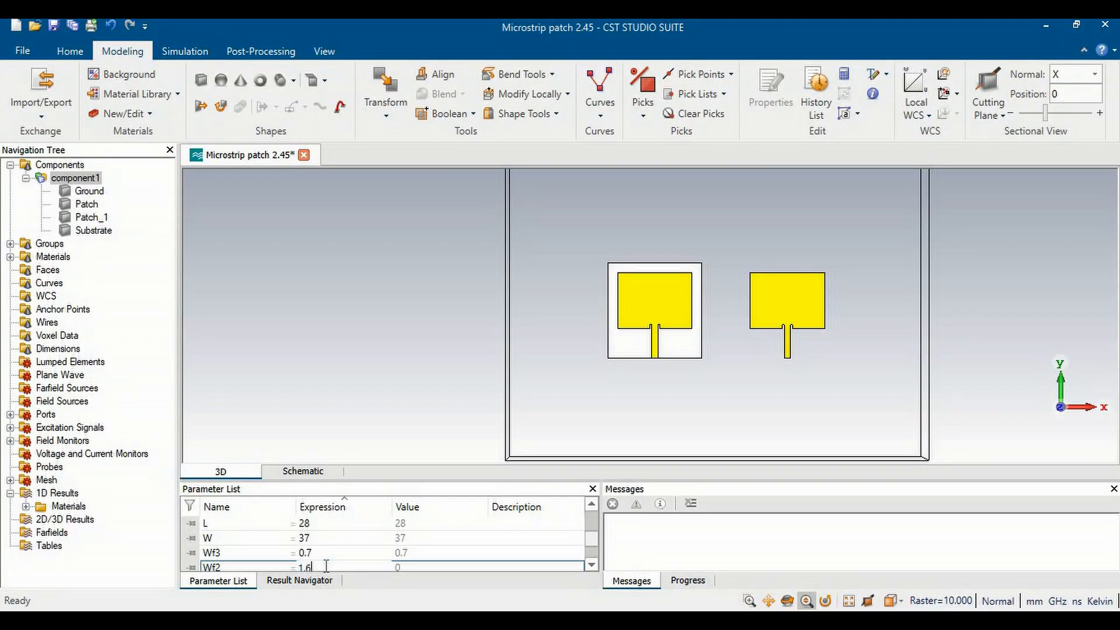
pyautogui.press('Return')
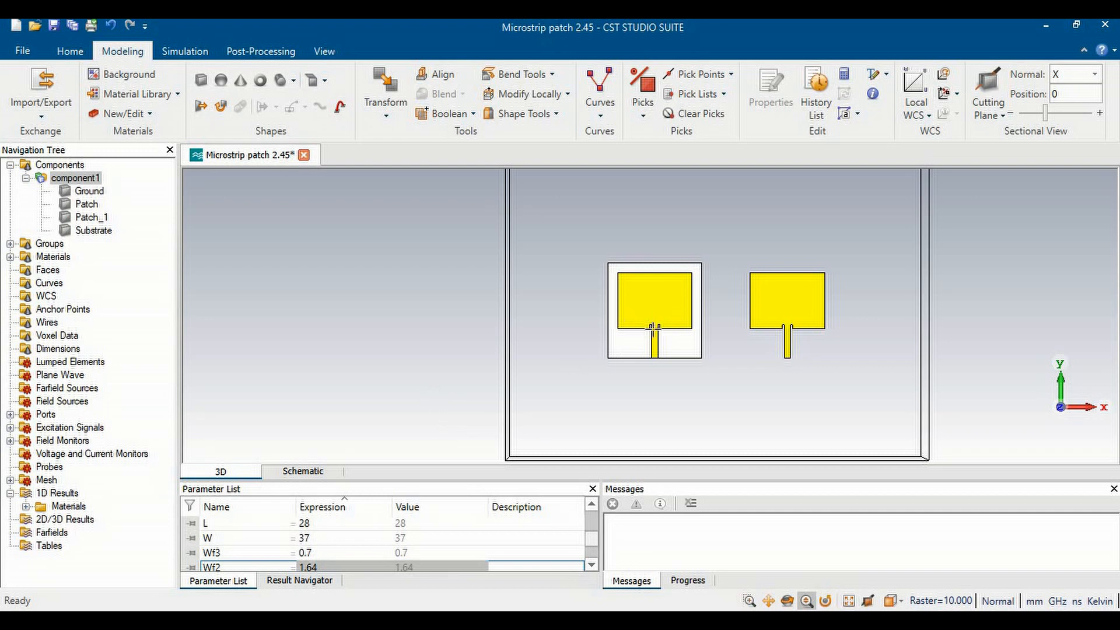
# Edit the Feedline brick in the Patch's history, setting Xmin to -Wf3/2 and Xmax to Wf3/2
pyautogui.doubleClick(86, 204)
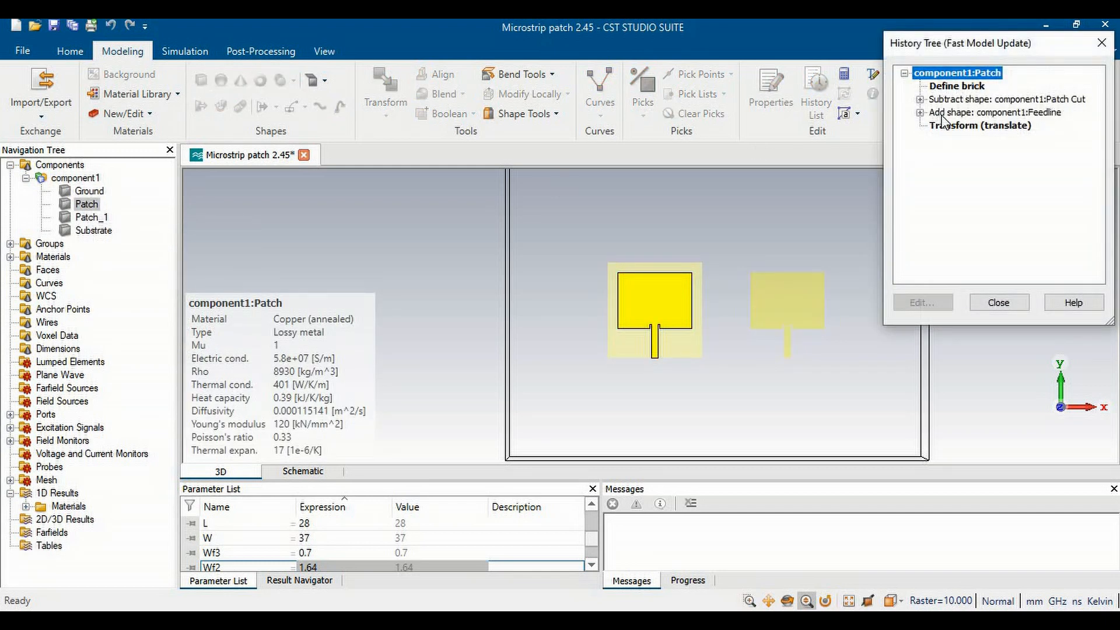
pyautogui.click(920, 112)
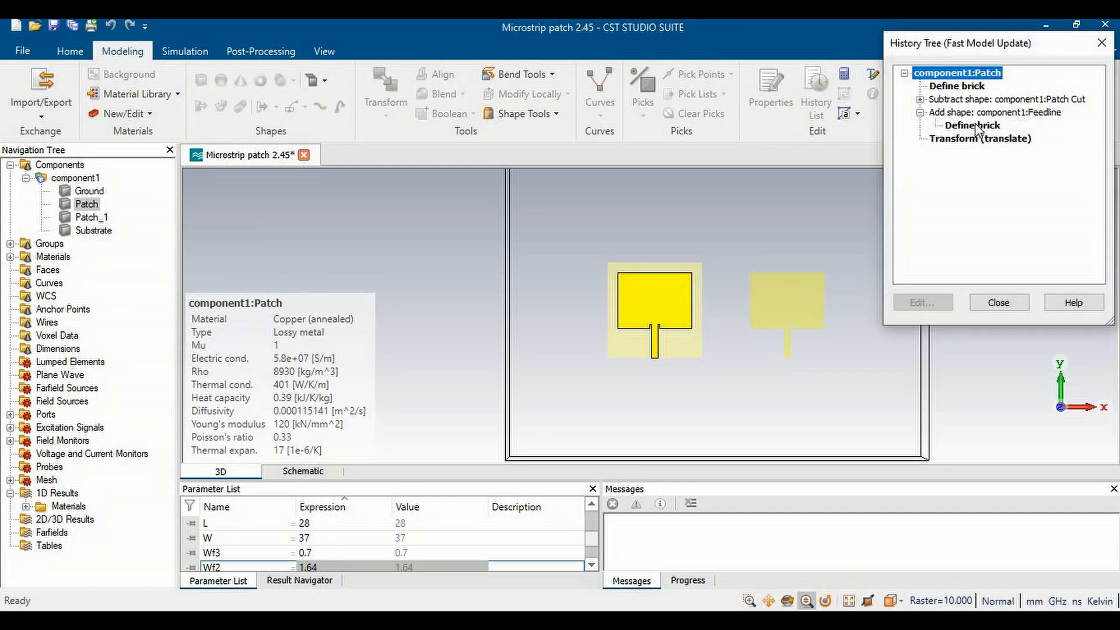
pyautogui.click(973, 126)
pyautogui.doubleClick(973, 125)
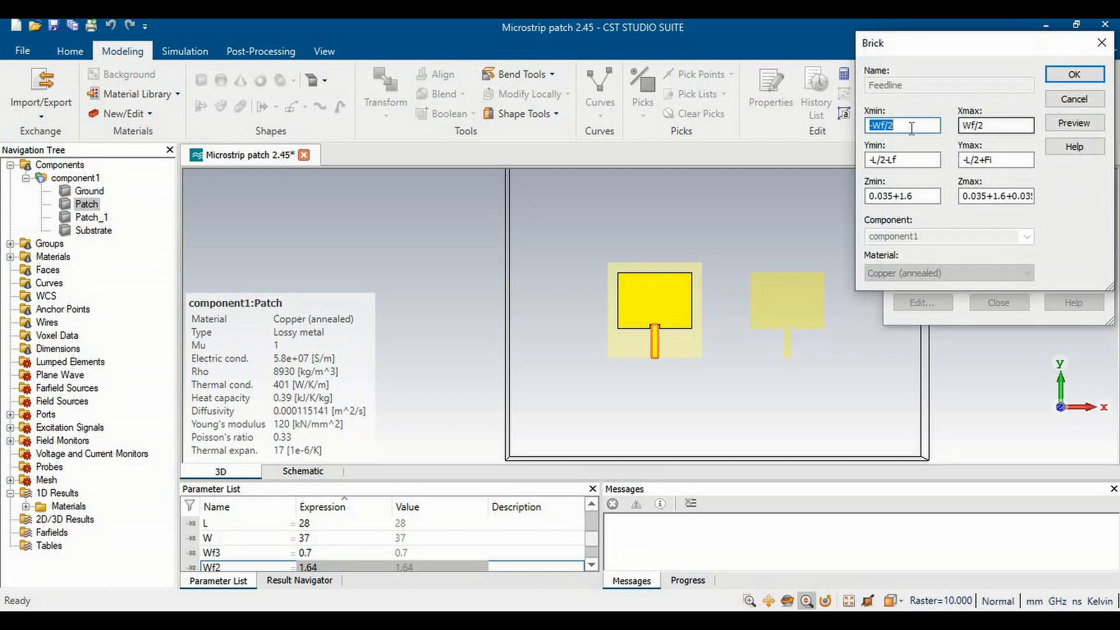
pyautogui.click(903, 127)
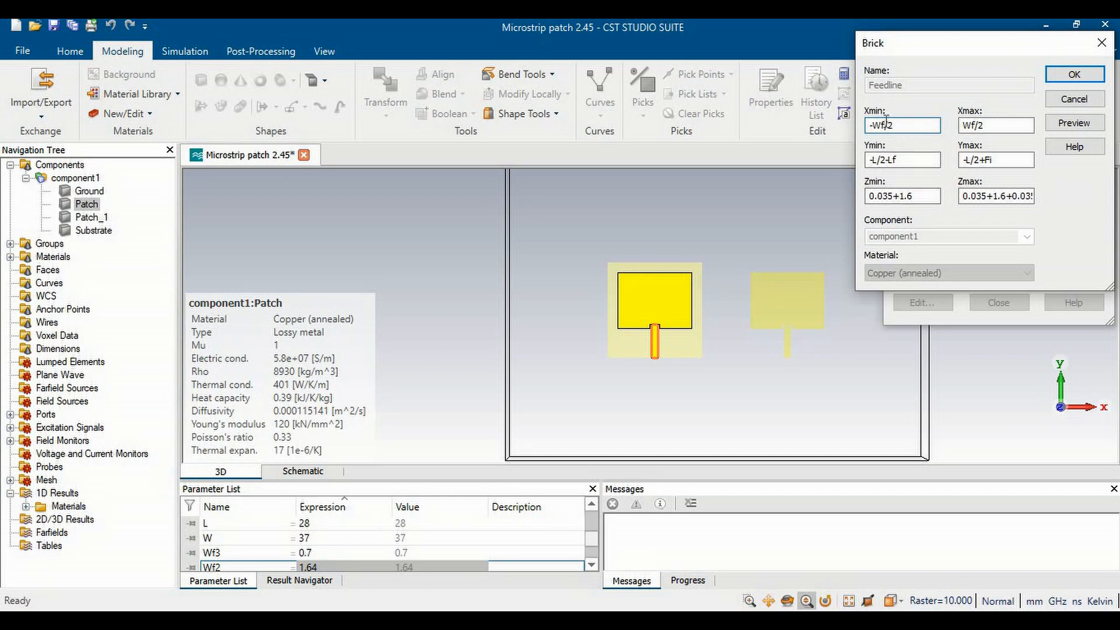
pyautogui.write('3')
pyautogui.click(975, 125)
pyautogui.write('3')
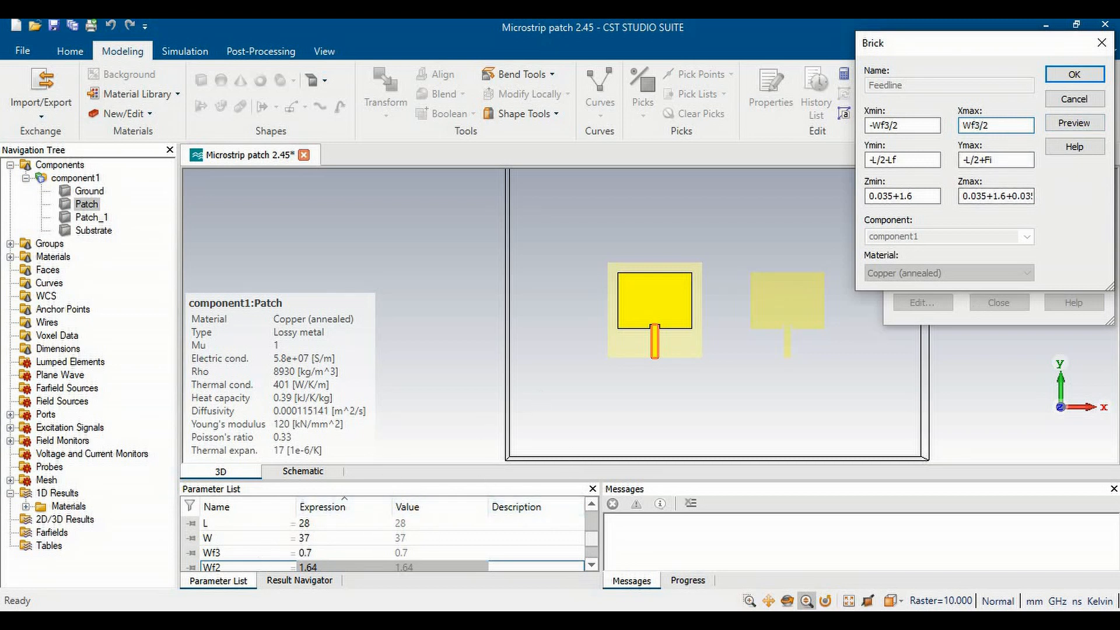
pyautogui.click(1076, 73)
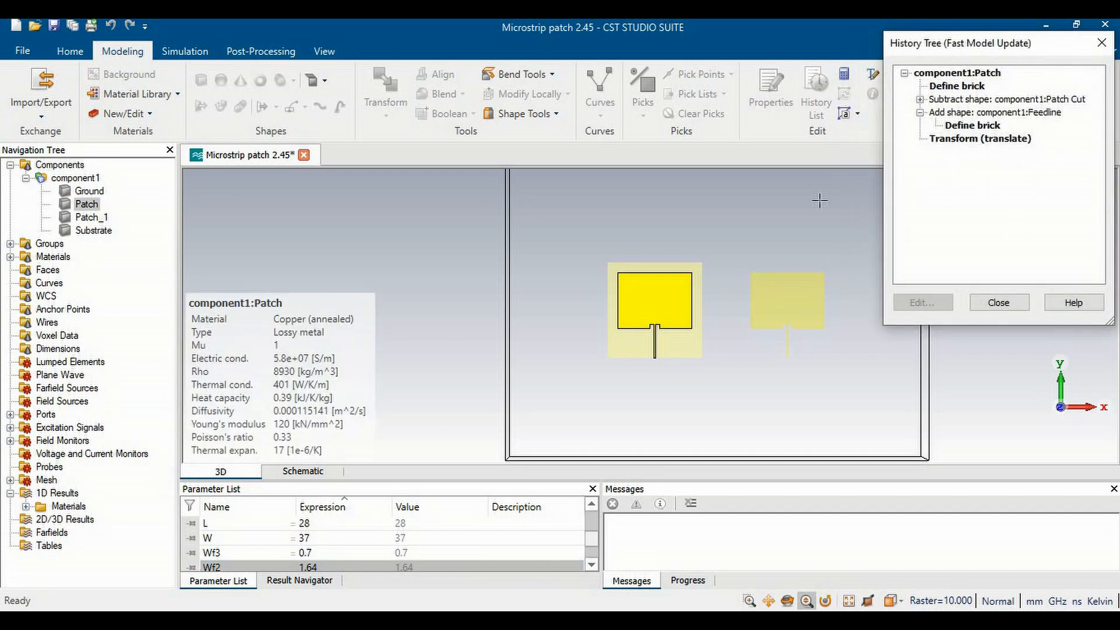
# Close the patch's history tree and consult the 70.71 Ω feedline width in the Tutorial 10 Word document
pyautogui.hotkey('alt', 'Tab')
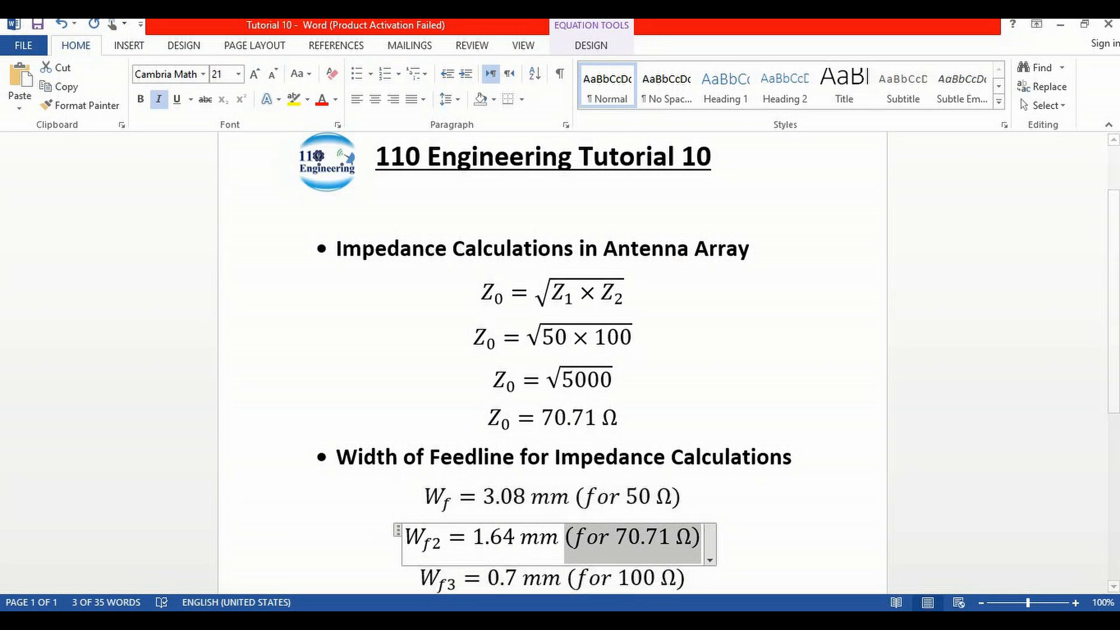
pyautogui.hotkey('alt', 'Tab')
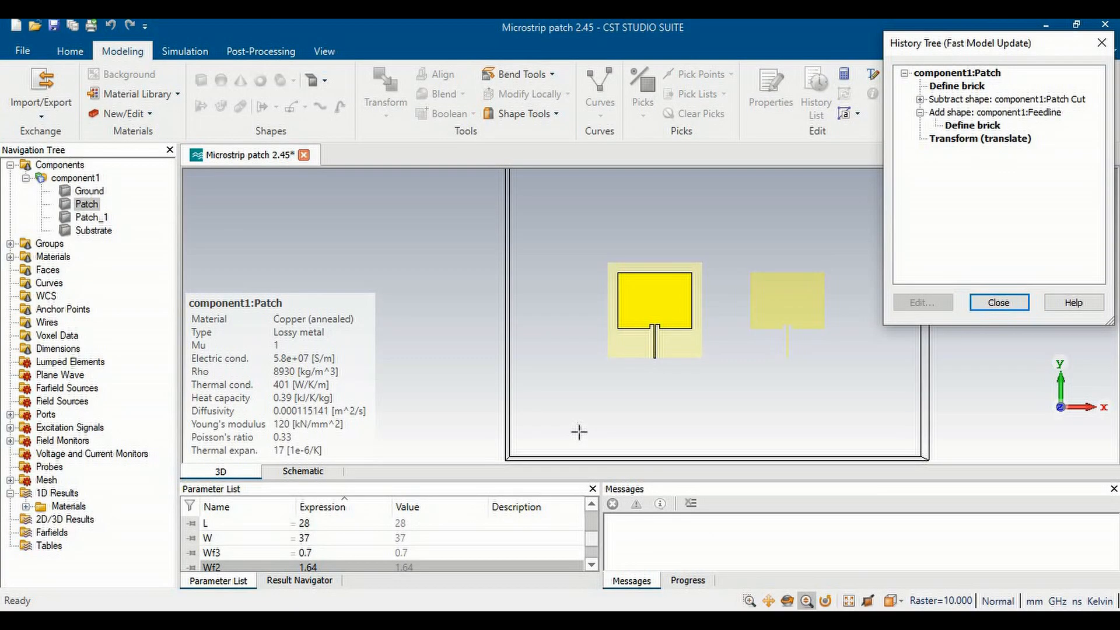
pyautogui.click(999, 303)
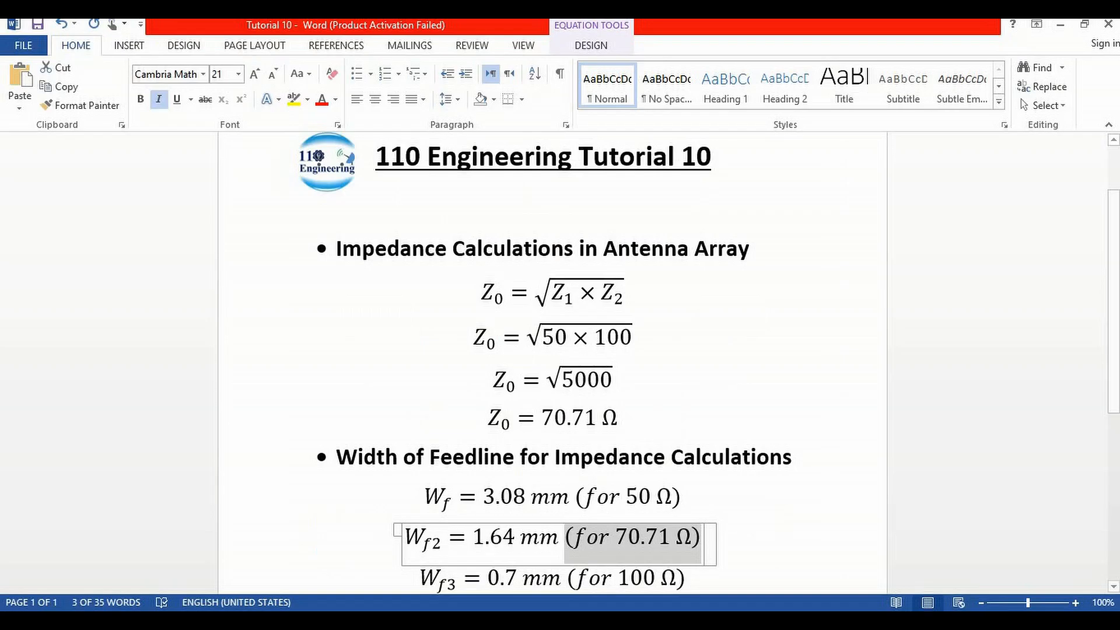
pyautogui.moveTo(700, 540); pyautogui.dragTo(565, 540)
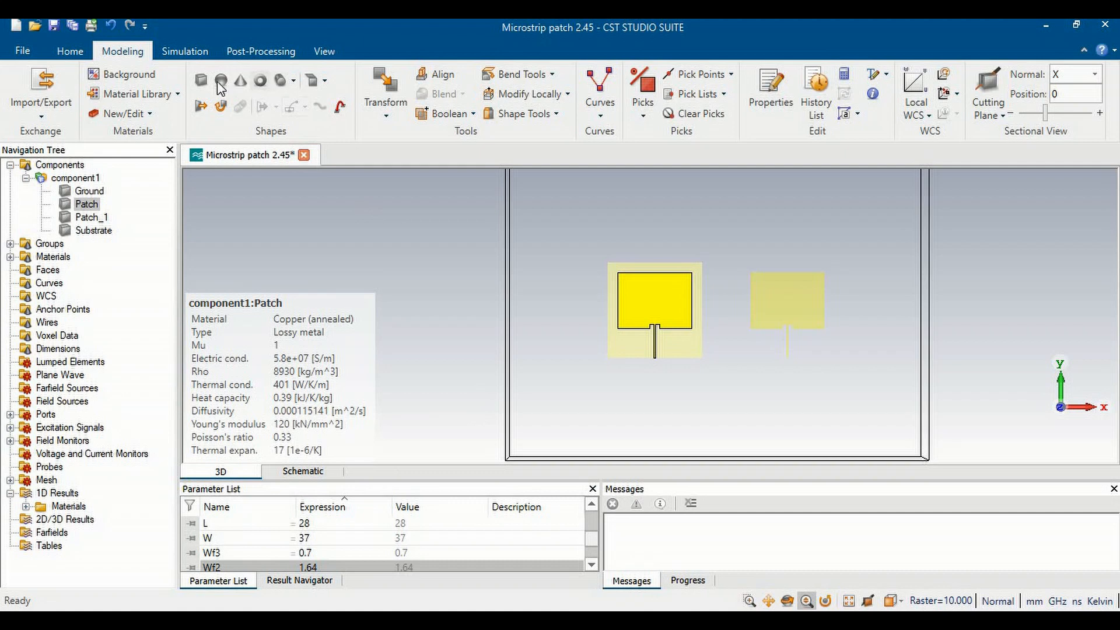
# Back in CST Studio Suite, start a new brick by entering its dimensions manually and name it Feedline
pyautogui.click(202, 81)
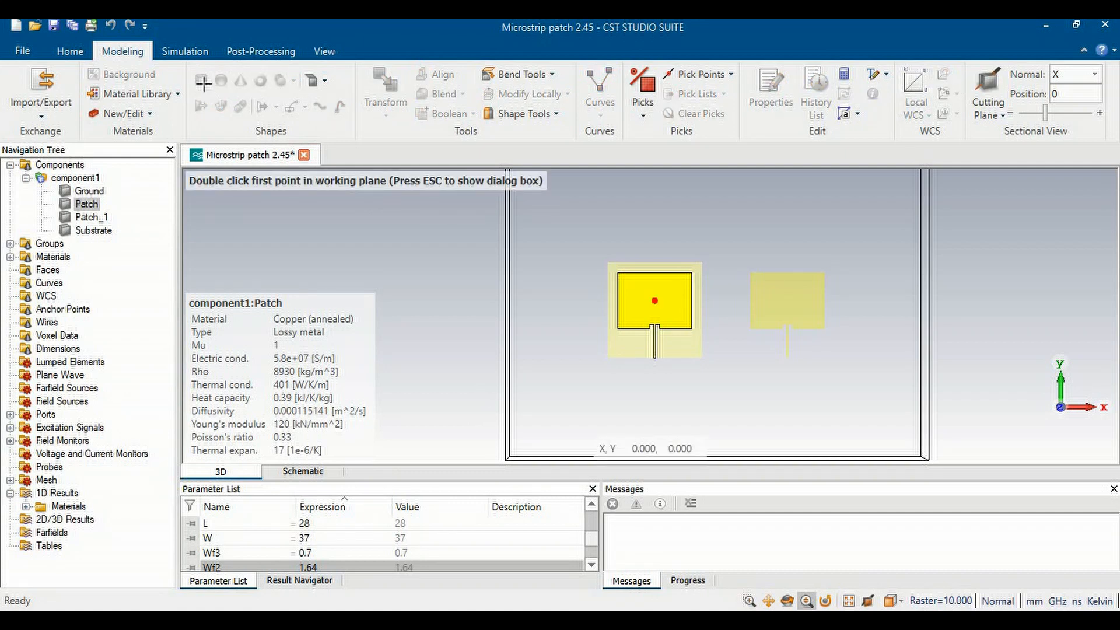
pyautogui.press('Escape')
pyautogui.write('Feedline')
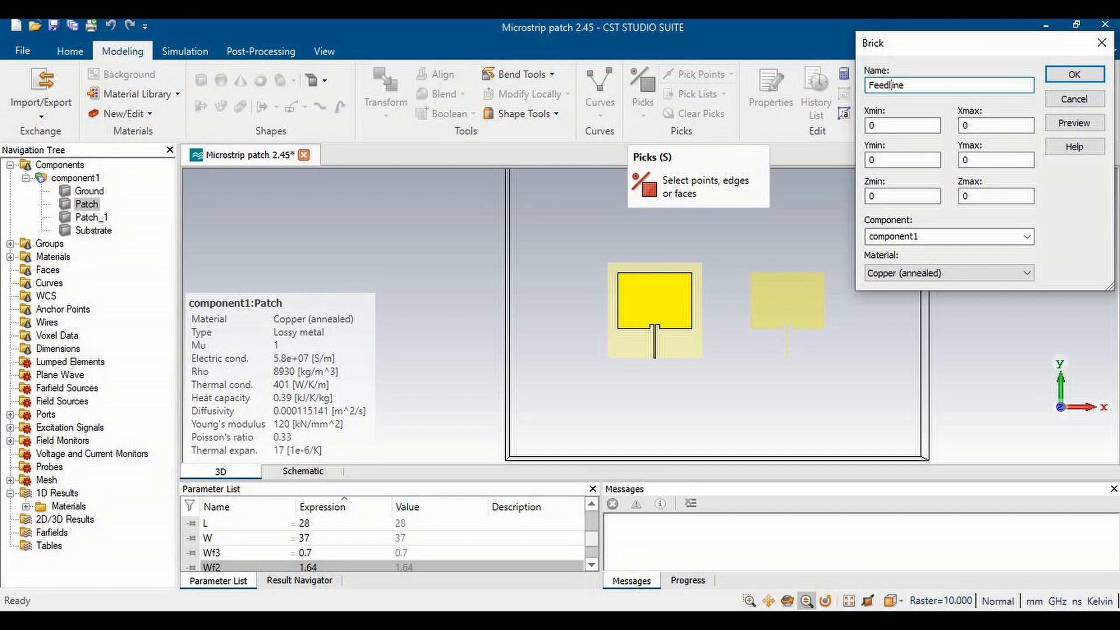
# Set the new brick's Xmin to -Wf3/2 and change its name to Feedline2
pyautogui.click(918, 128)
pyautogui.moveTo(898, 131); pyautogui.dragTo(829, 131)
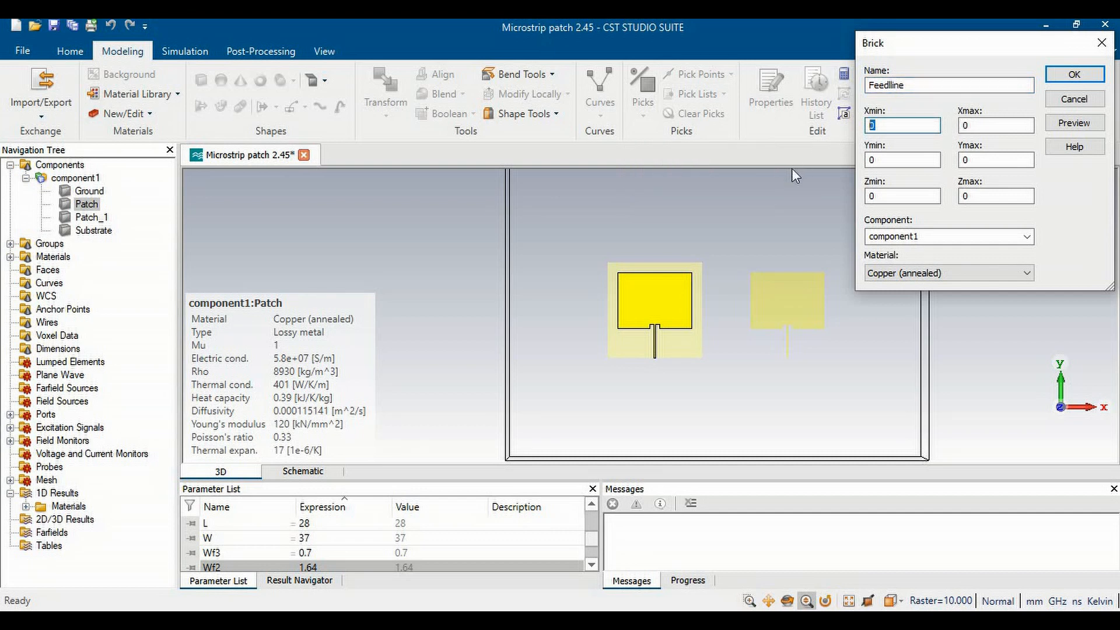
pyautogui.click(325, 45)
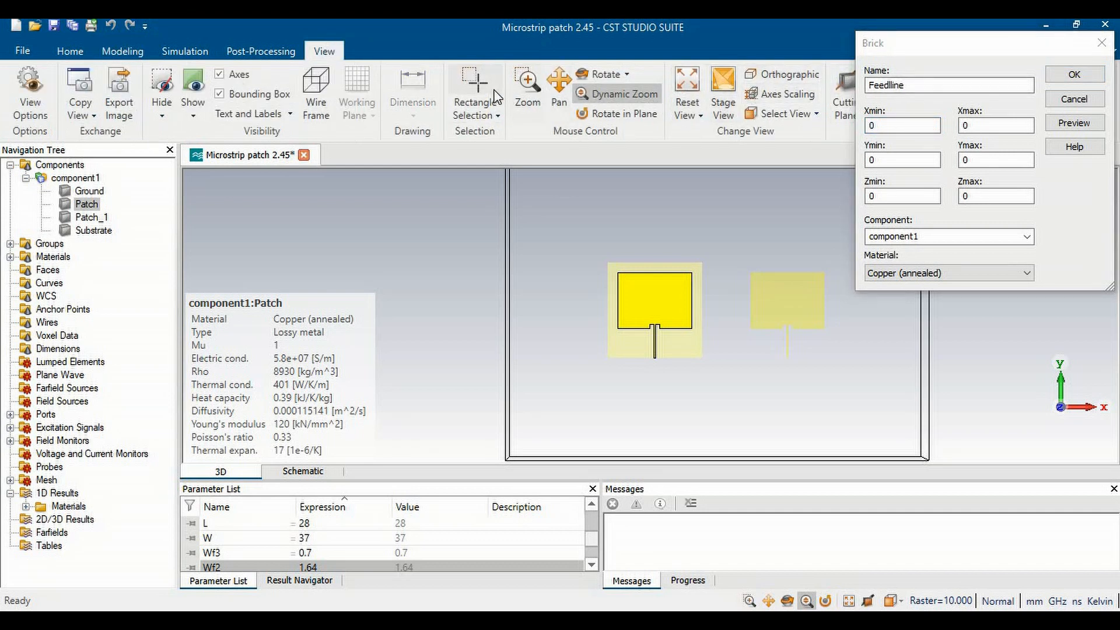
pyautogui.moveTo(666, 331); pyautogui.dragTo(598, 483)
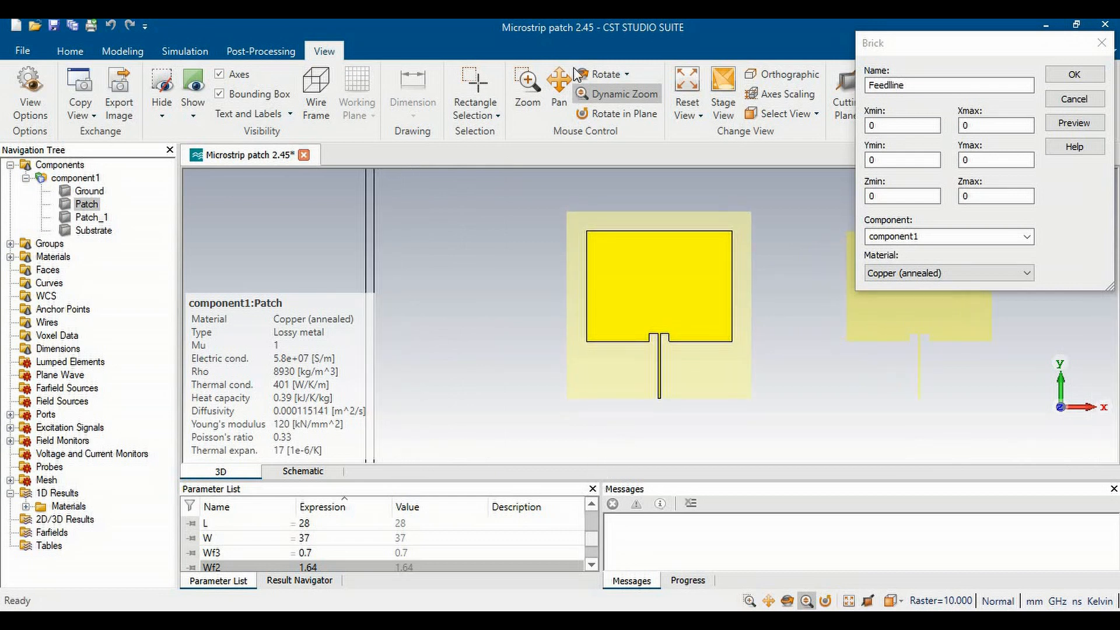
pyautogui.click(559, 87)
pyautogui.moveTo(658, 334); pyautogui.dragTo(528, 290)
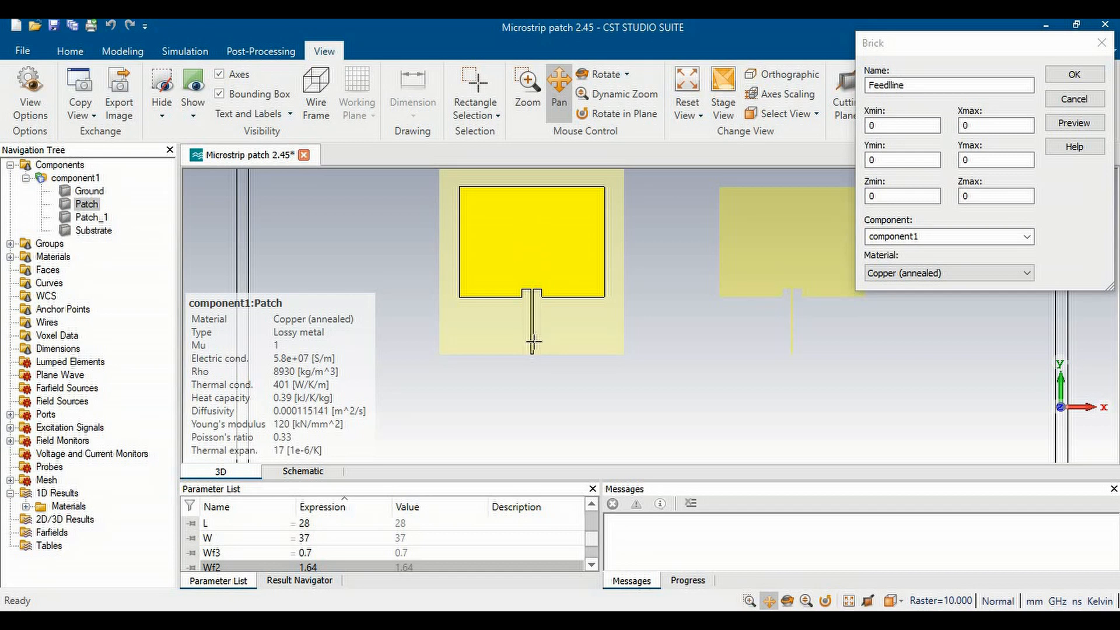
pyautogui.click(866, 126)
pyautogui.moveTo(855, 128); pyautogui.dragTo(854, 127)
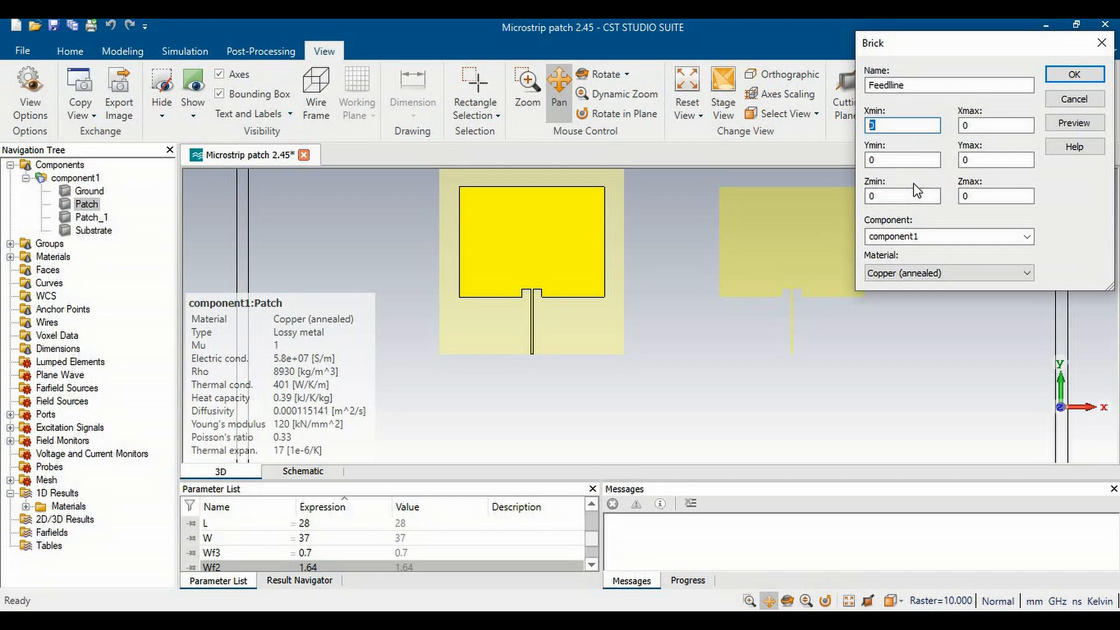
pyautogui.write('-Wf3/2')
pyautogui.click(936, 85)
pyautogui.write('2')
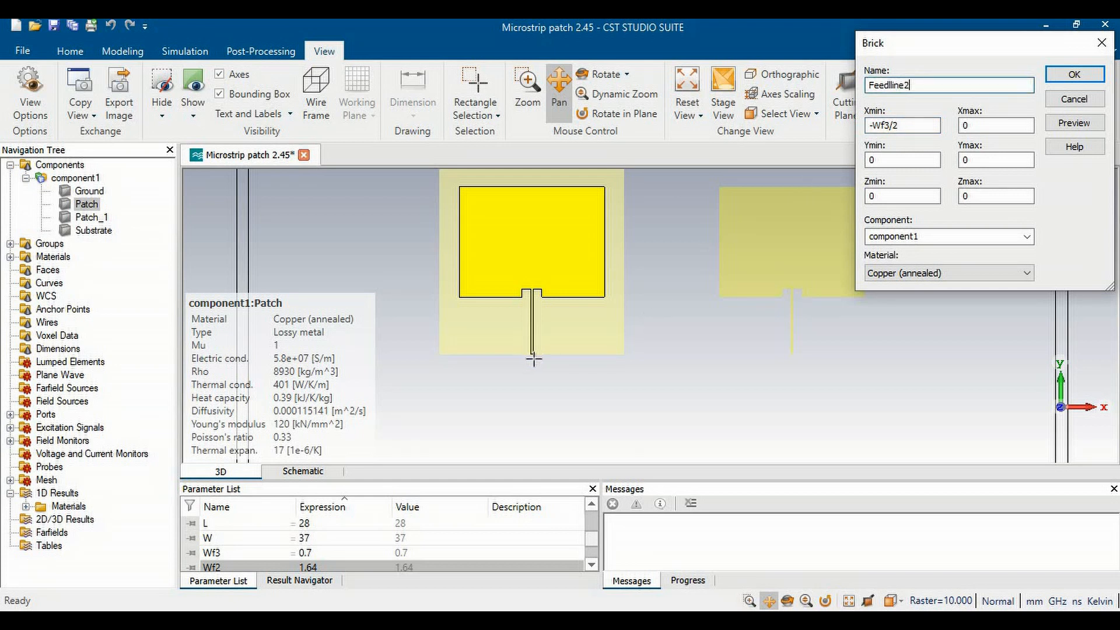
# Set Feedline2's Xmax to Wf3/2+2*14.58+W so that it reaches the second patch's feedline
pyautogui.press('Tab')
pyautogui.hotkey('ctrl', 'c')
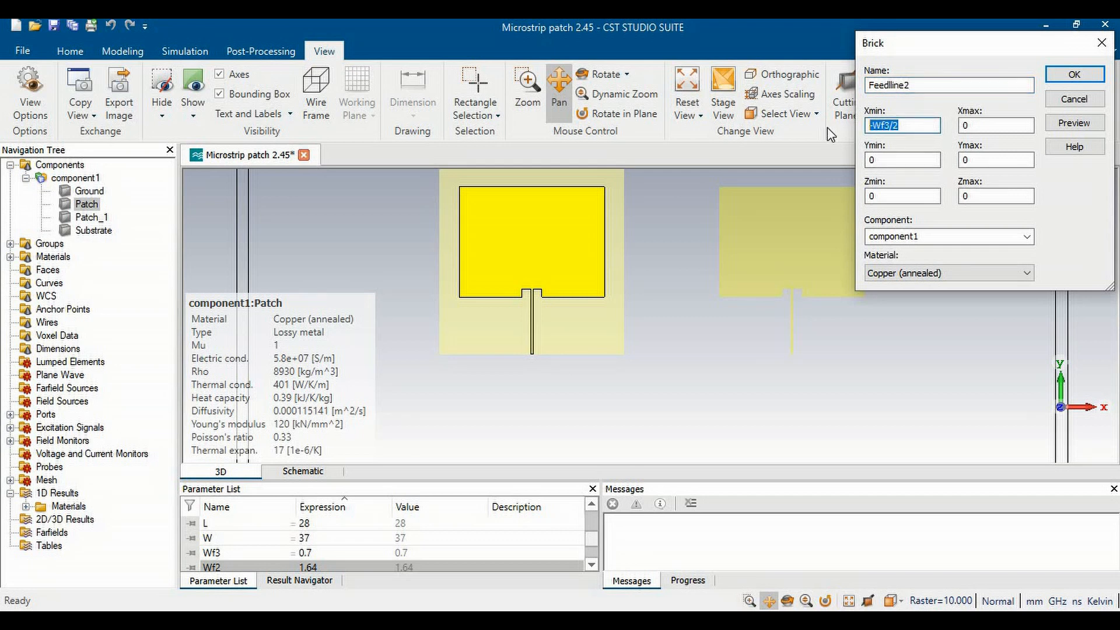
pyautogui.press('Tab')
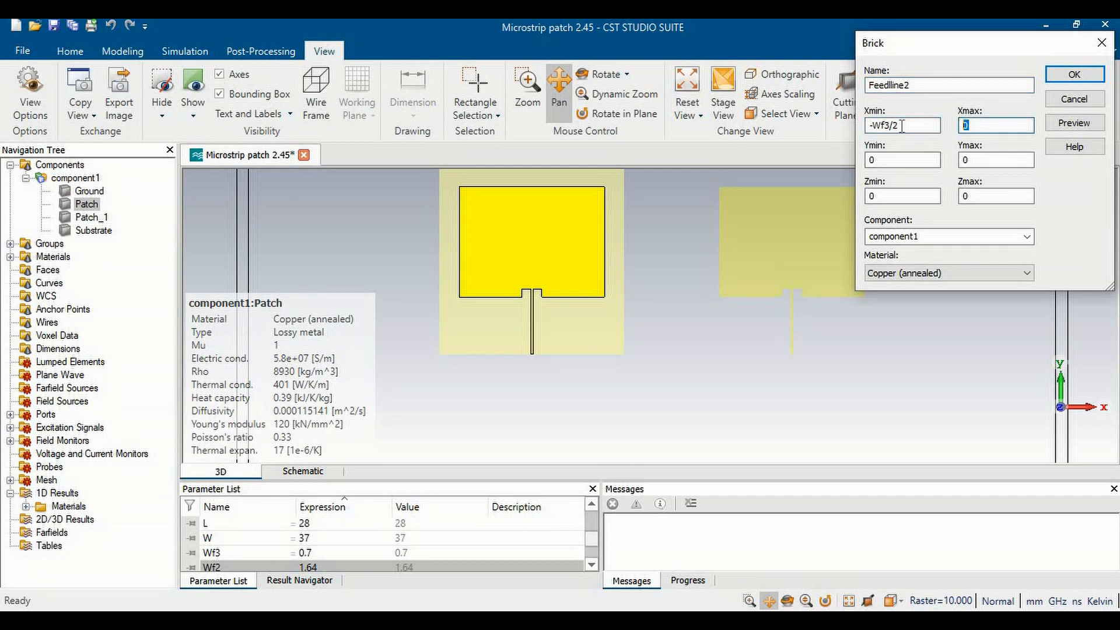
pyautogui.hotkey('ctrl', 'v')
pyautogui.write('8+W')
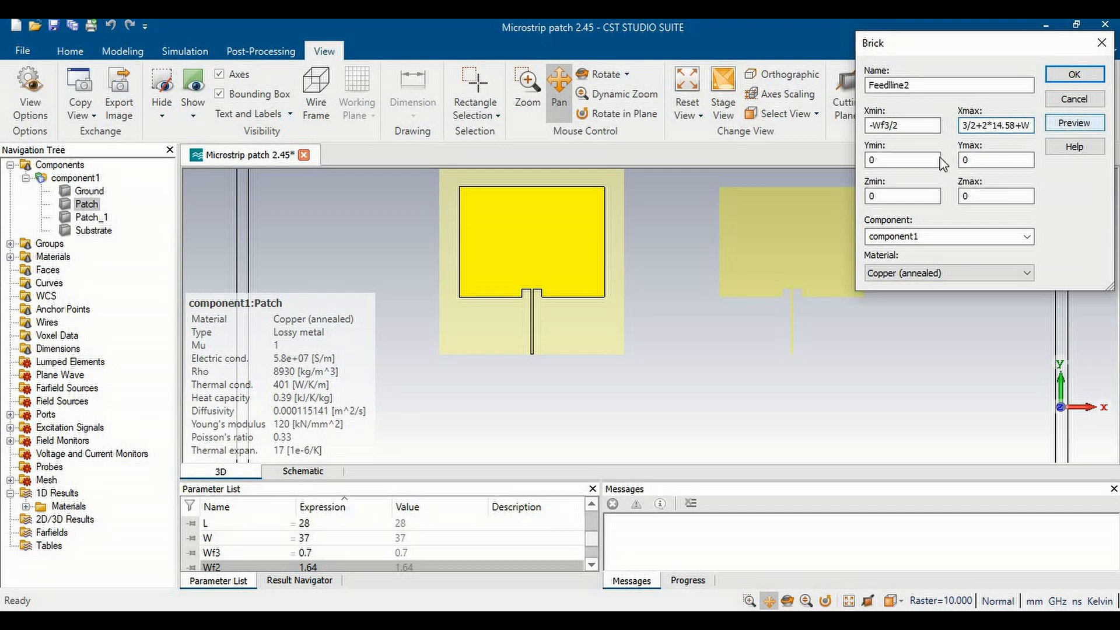
# Set Feedline2's Ymax to -L/2-Lf and its Ymin to -L/2-Lf-Wf2
pyautogui.click(907, 159)
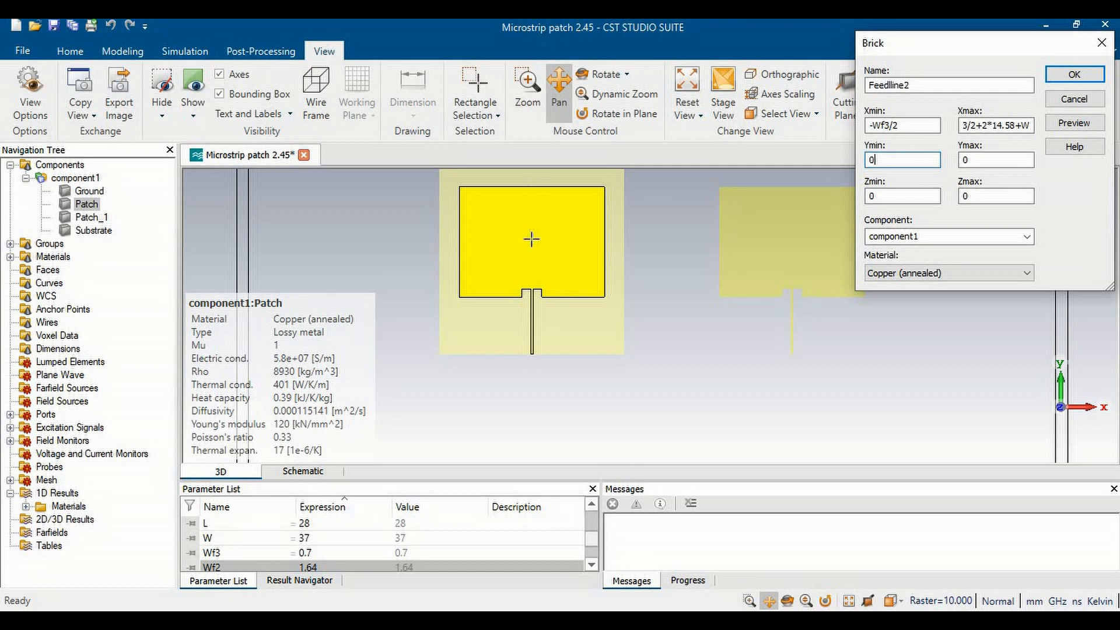
pyautogui.click(966, 160)
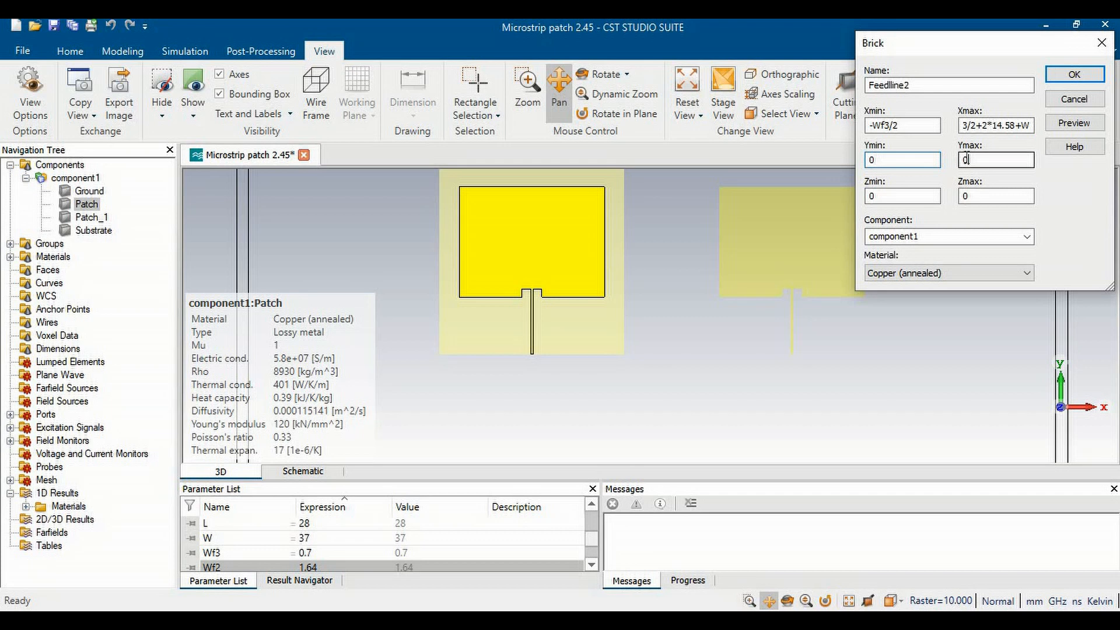
pyautogui.doubleClick(966, 159)
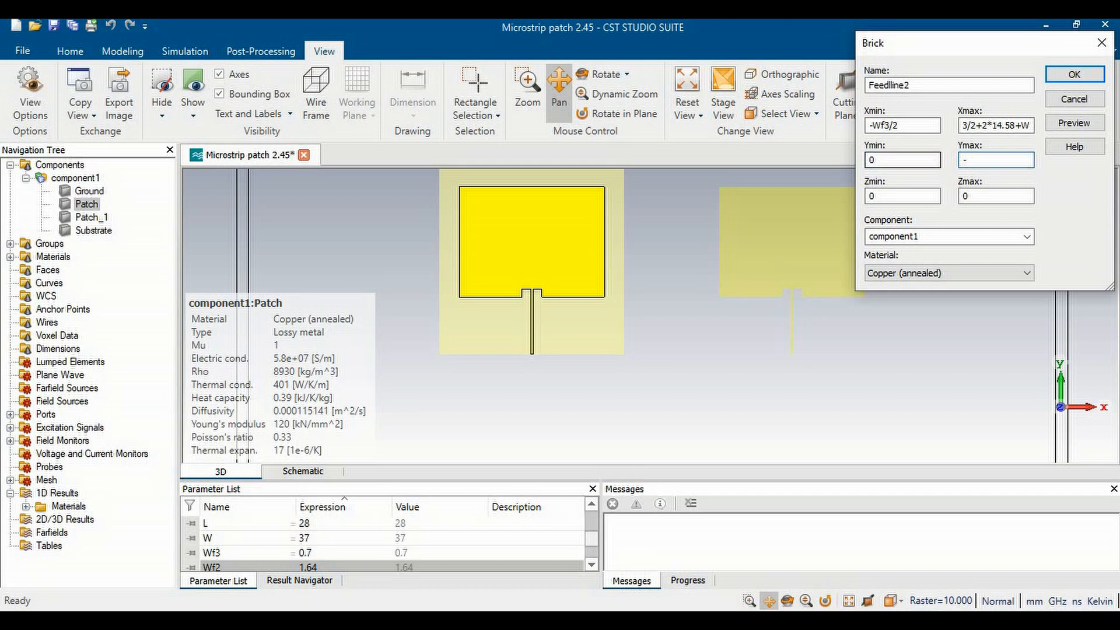
pyautogui.write('-L/2-Lf')
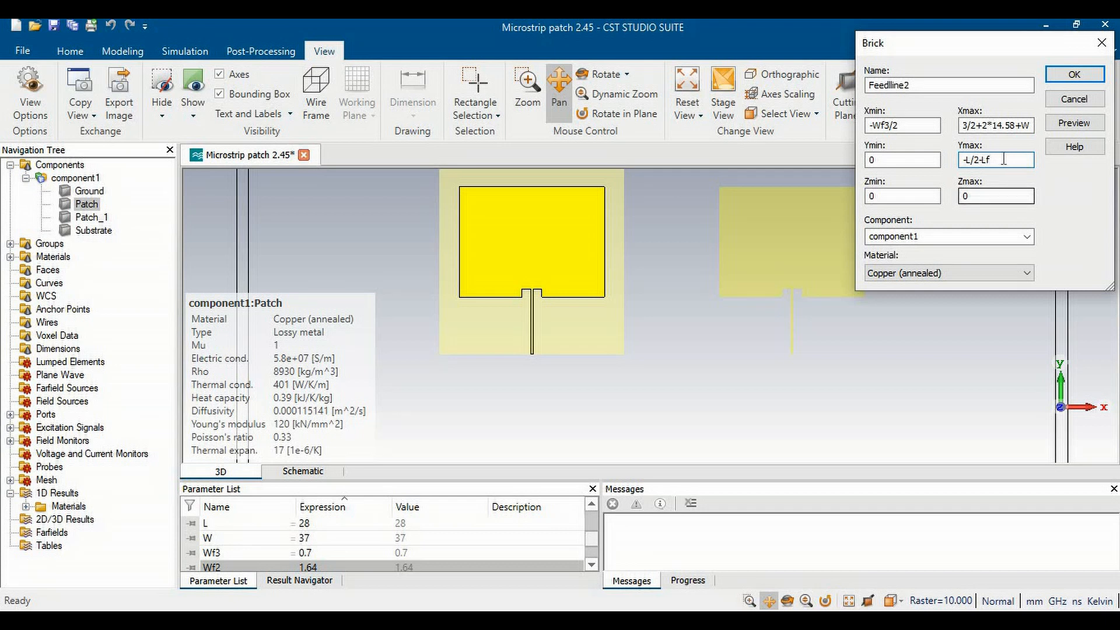
pyautogui.moveTo(1004, 159); pyautogui.dragTo(947, 163)
pyautogui.hotkey('ctrl', 'c')
pyautogui.doubleClick(898, 160)
pyautogui.hotkey('ctrl', 'v')
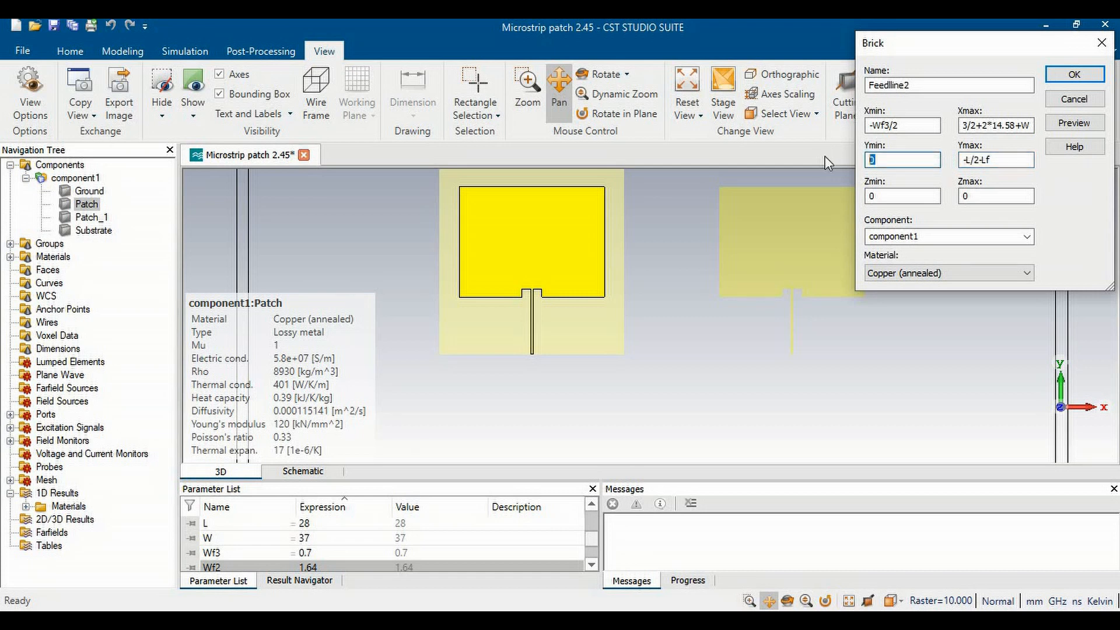
pyautogui.write('-')
pyautogui.write('Wf2')
# Set Feedline2's Zmin to 0.035+1.6 and Zmax to 0.035+1.6+0.035, and preview the copper brick
pyautogui.click(893, 196)
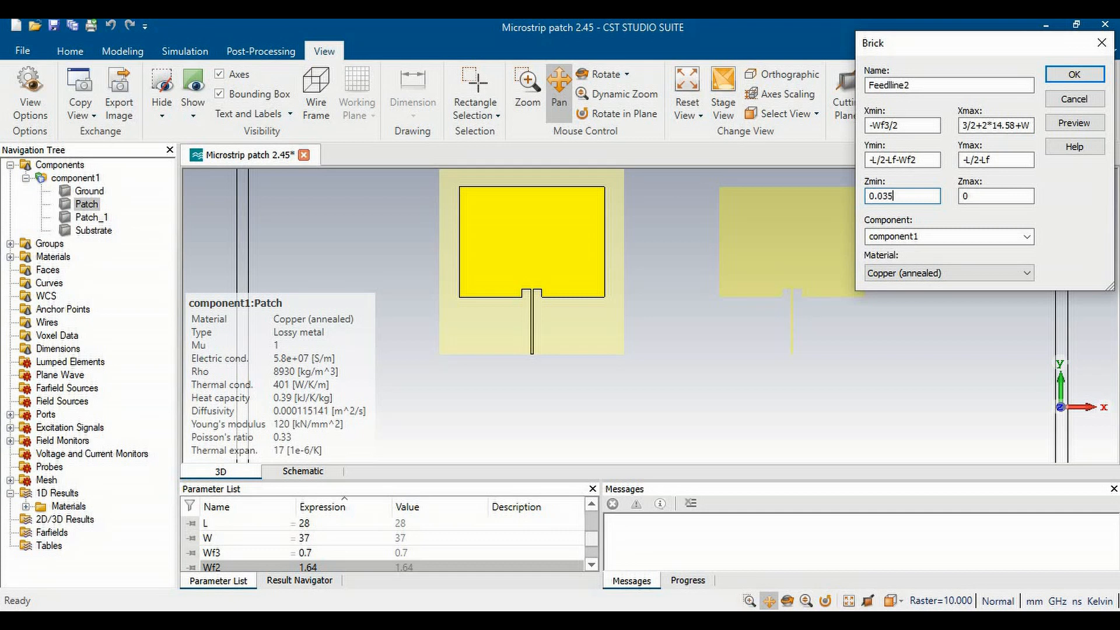
pyautogui.write('.035+1.')
pyautogui.hotkey('ctrl', 'a')
pyautogui.moveTo(986, 199); pyautogui.dragTo(910, 199)
pyautogui.hotkey('ctrl', 'v')
pyautogui.write('+')
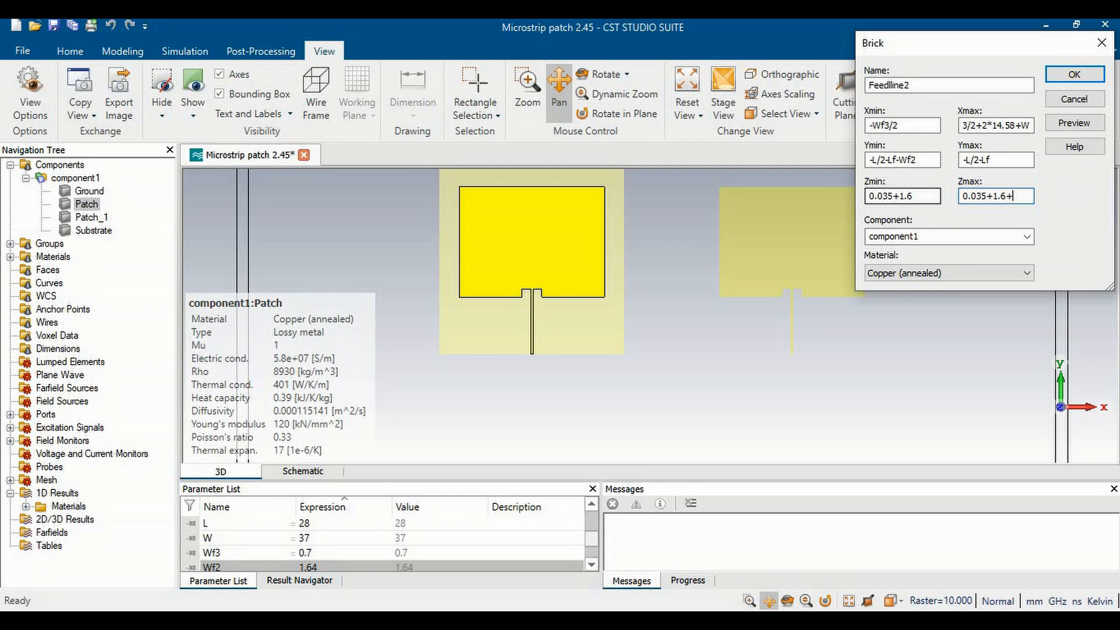
pyautogui.write('0.035')
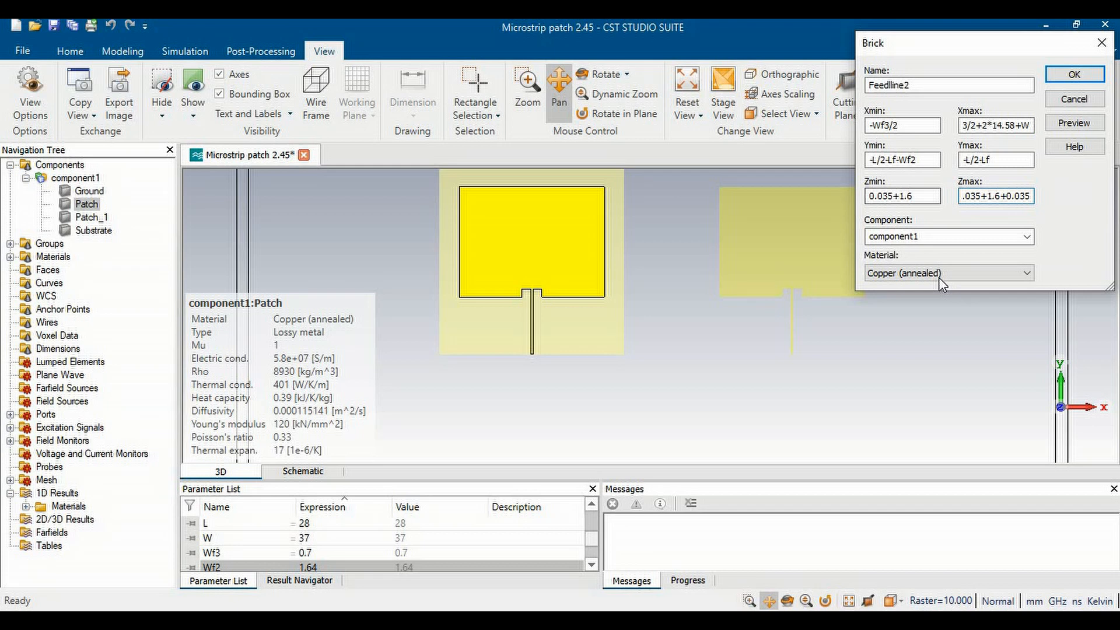
pyautogui.click(1080, 122)
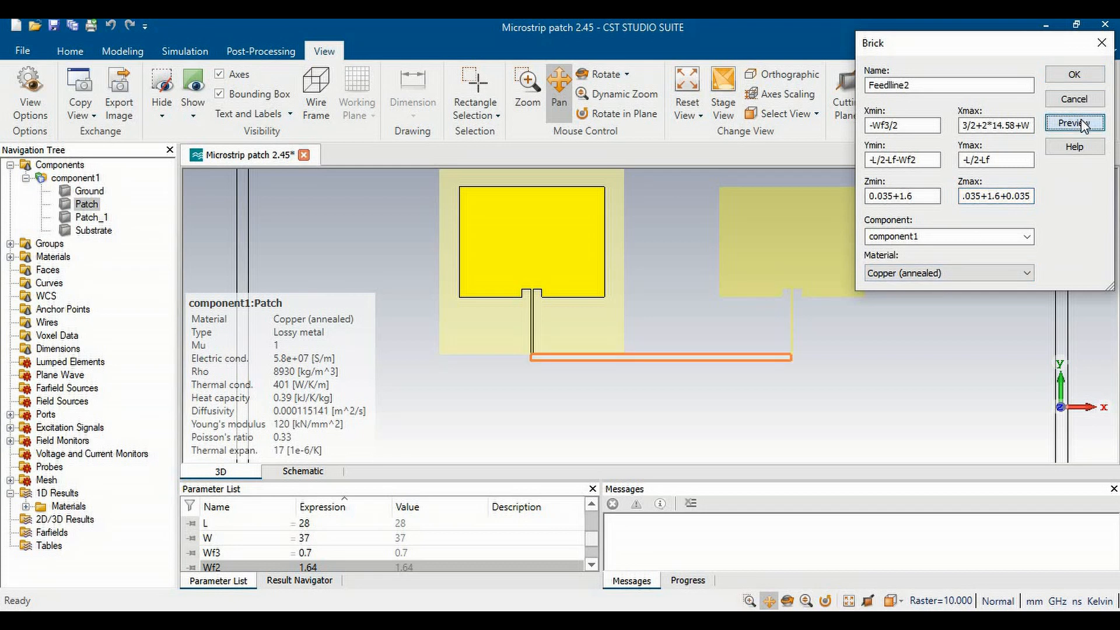
# Append +Wf3 to Feedline2's Xmax expression so it spans the full width of the second patch's feedline, and preview it
pyautogui.click(592, 92)
pyautogui.moveTo(525, 325); pyautogui.dragTo(477, 490)
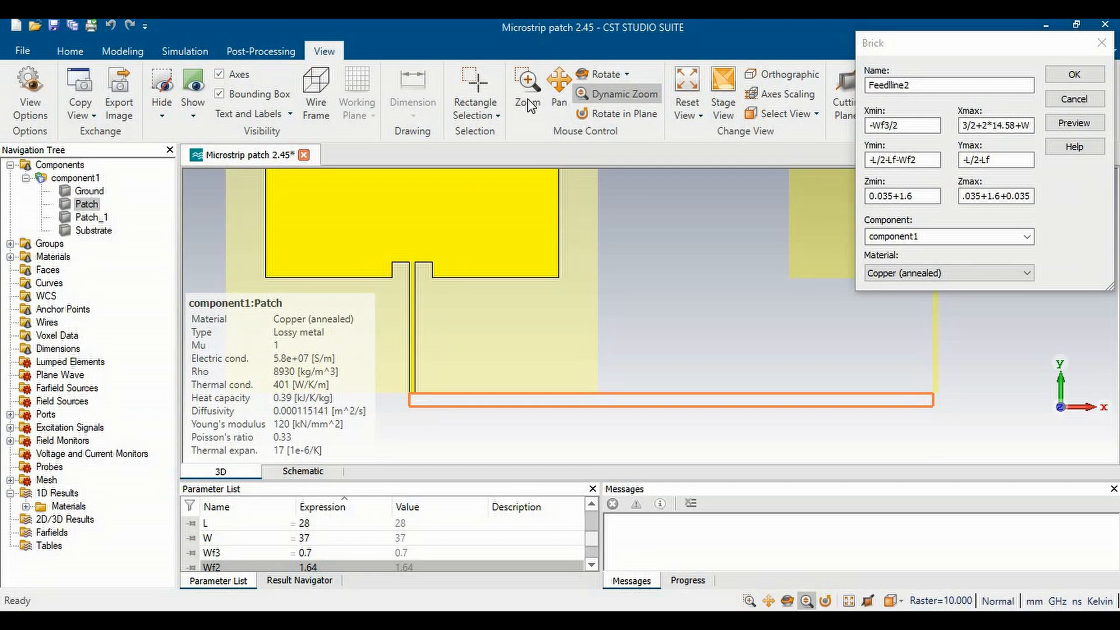
pyautogui.click(559, 88)
pyautogui.moveTo(754, 363); pyautogui.dragTo(533, 348)
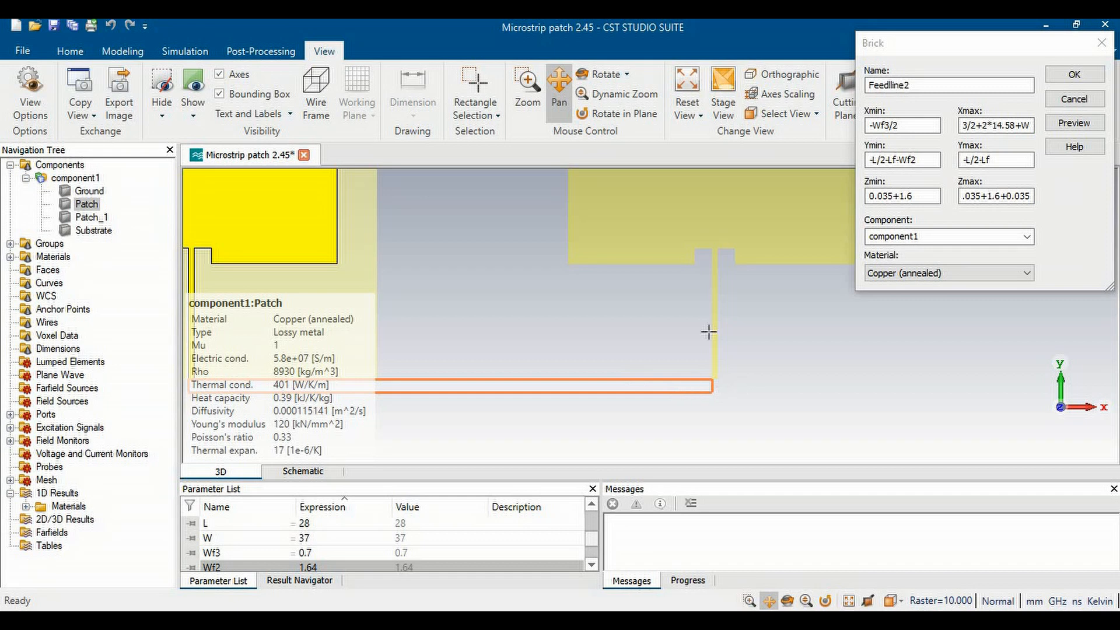
pyautogui.click(578, 94)
pyautogui.moveTo(700, 348); pyautogui.dragTo(677, 503)
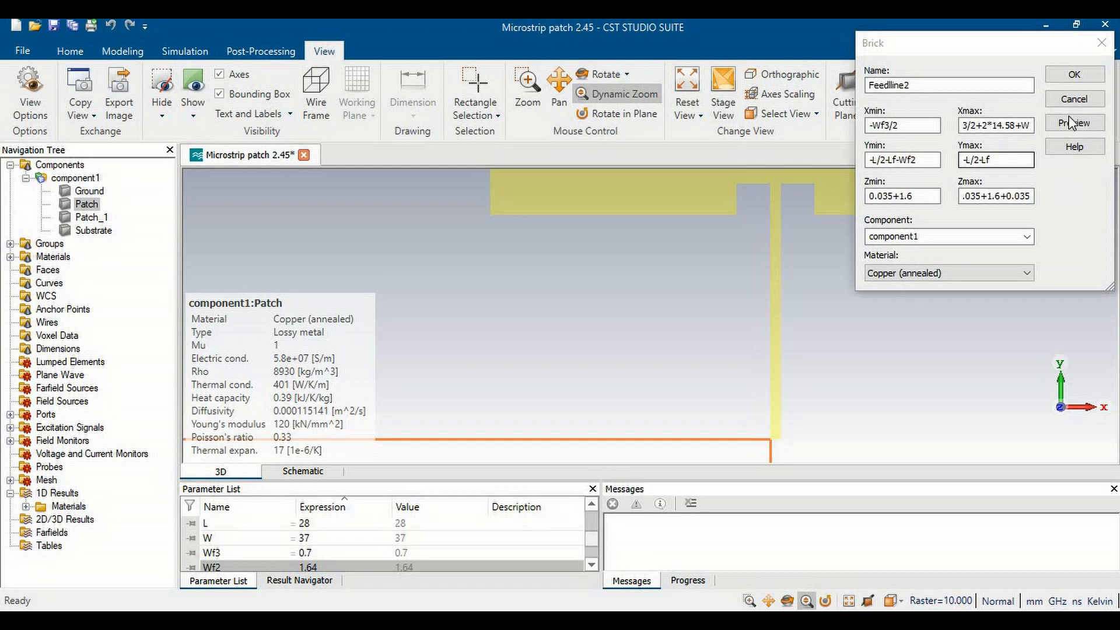
pyautogui.click(1025, 126)
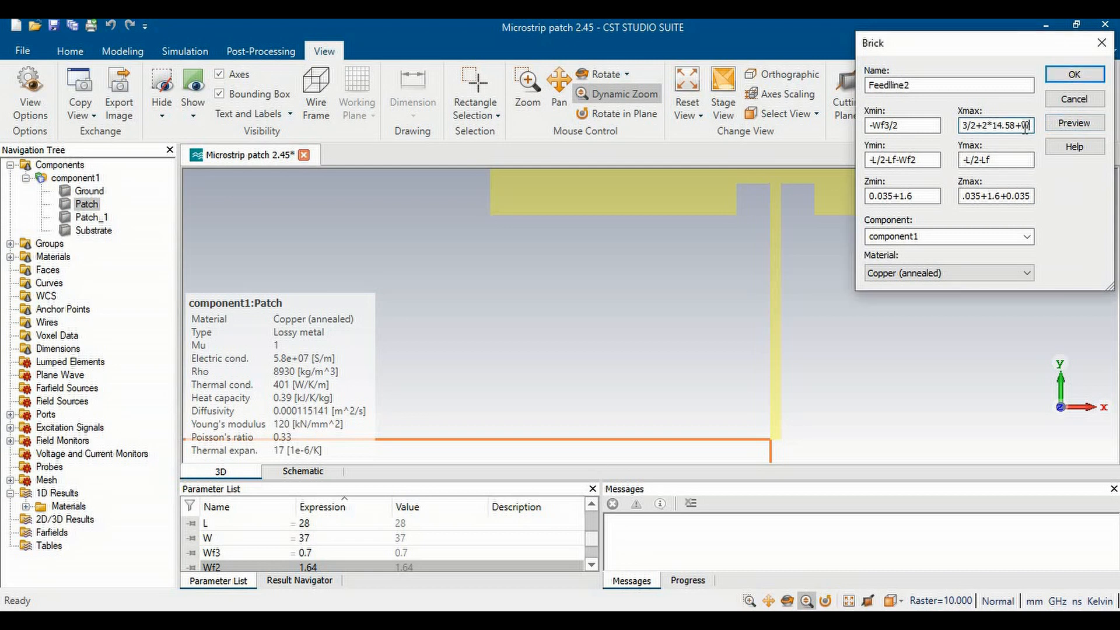
pyautogui.write('+Wf3')
pyautogui.click(1087, 129)
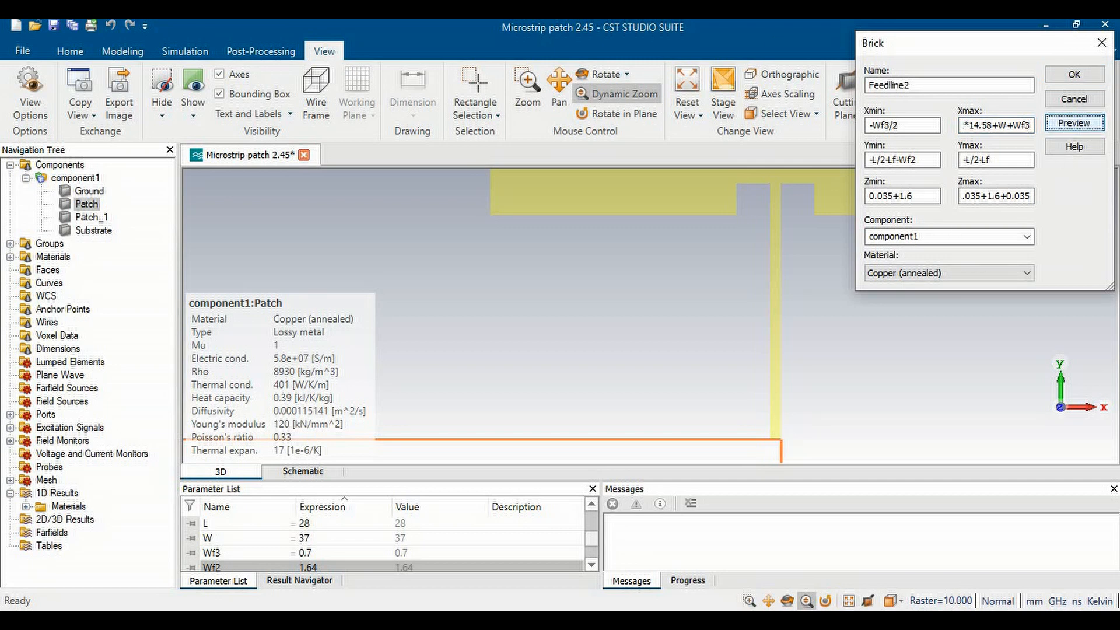
# Create the Feedline2 brick joining the lower ends of the two patch feedlines
pyautogui.click(586, 95)
pyautogui.moveTo(535, 325); pyautogui.dragTo(535, 240)
pyautogui.moveTo(476, 377); pyautogui.dragTo(506, 303)
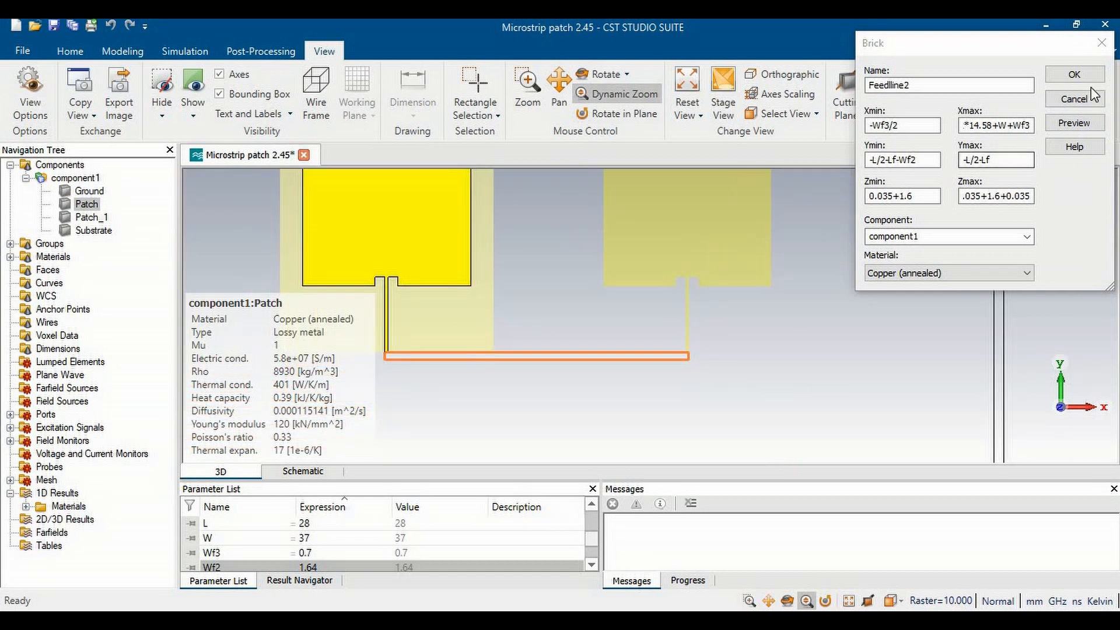
pyautogui.click(1076, 74)
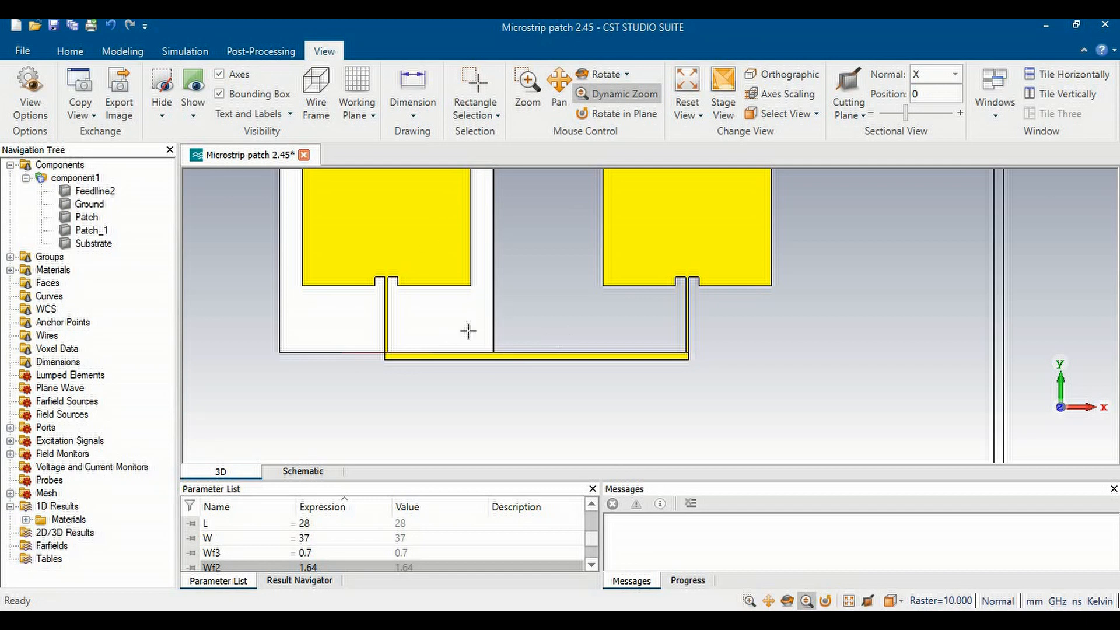
# Start a new brick and name it Feedline3
pyautogui.click(137, 56)
pyautogui.click(203, 81)
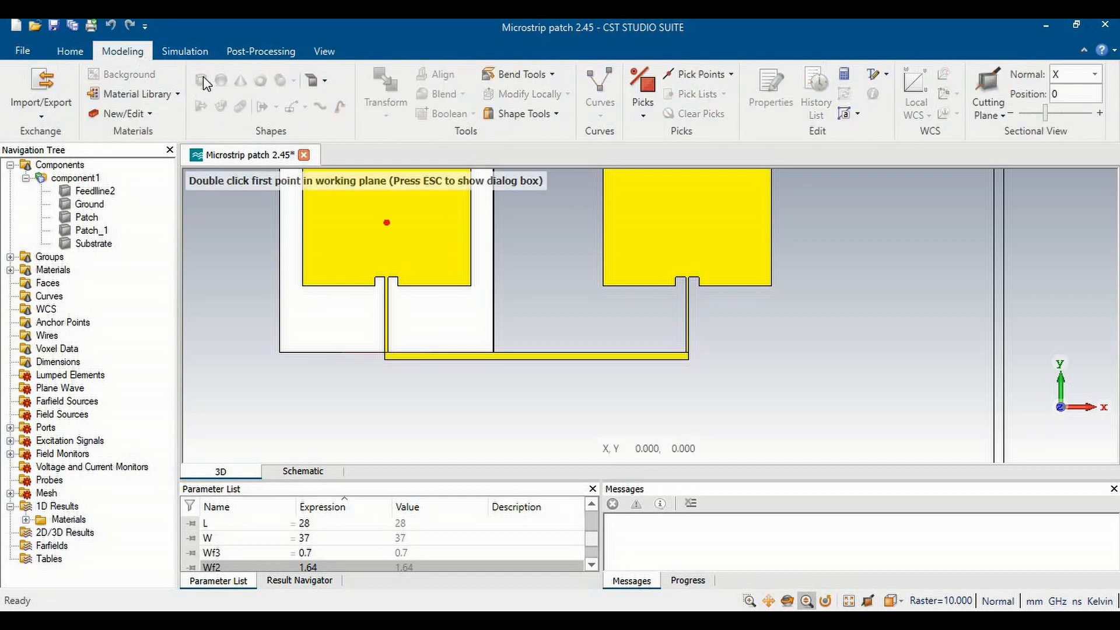
pyautogui.press('Escape')
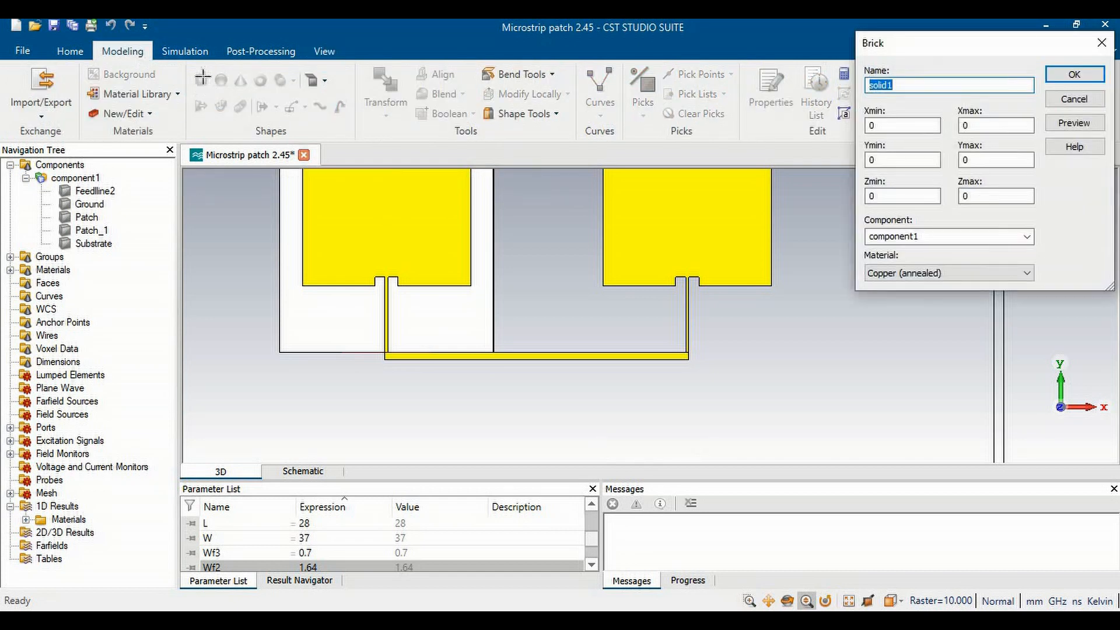
pyautogui.write('Feedline3')
# Set Feedline3's Xmin to -Wf3/2+2*14.58+W
pyautogui.doubleClick(872, 126)
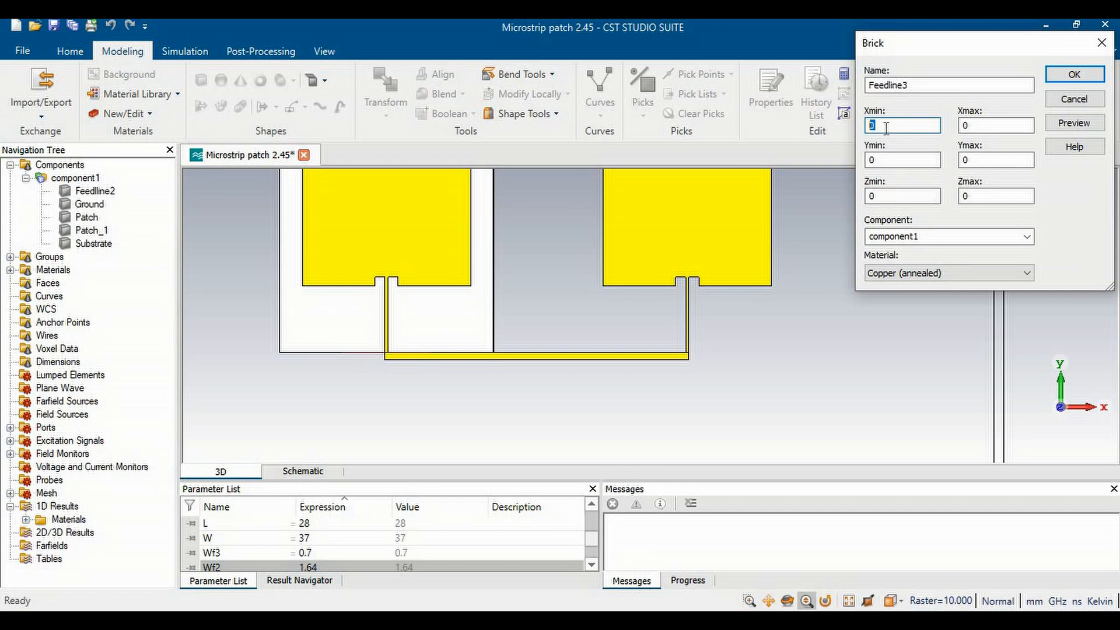
pyautogui.write('-')
pyautogui.write('Wf')
pyautogui.write('3/2')
pyautogui.write('+')
pyautogui.write('2')
pyautogui.write('*14.')
pyautogui.write('58')
pyautogui.write('+')
pyautogui.write('W')
# Copy Feedline3's Xmin expression into its Xmax
pyautogui.hotkey('ctrl', 'a')
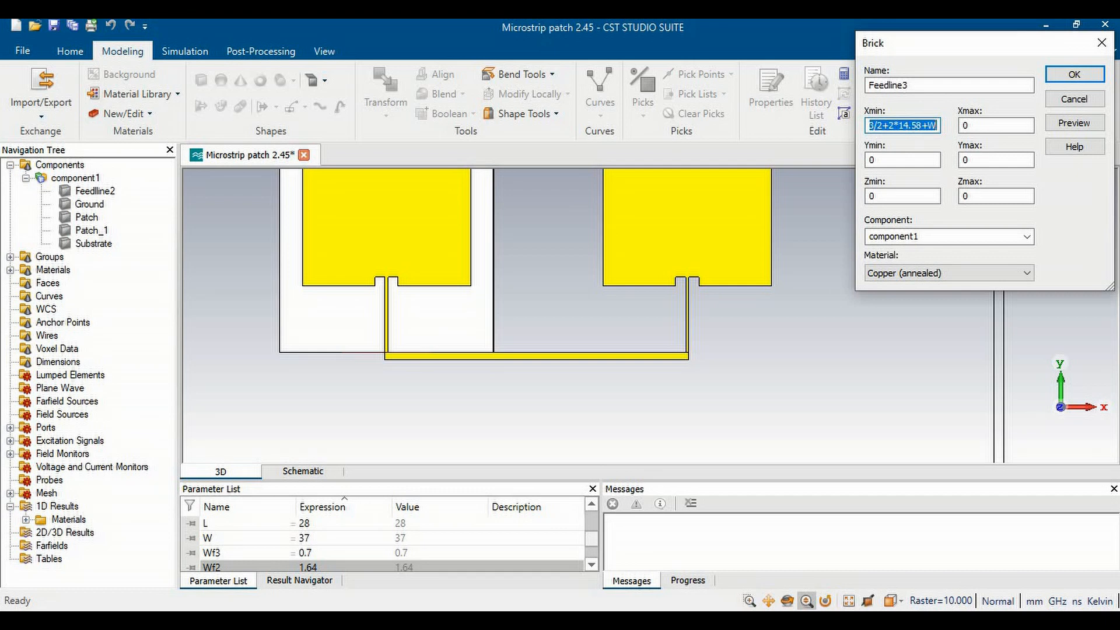
pyautogui.hotkey('ctrl', 'c')
pyautogui.press('Tab')
pyautogui.hotkey('ctrl', 'v')
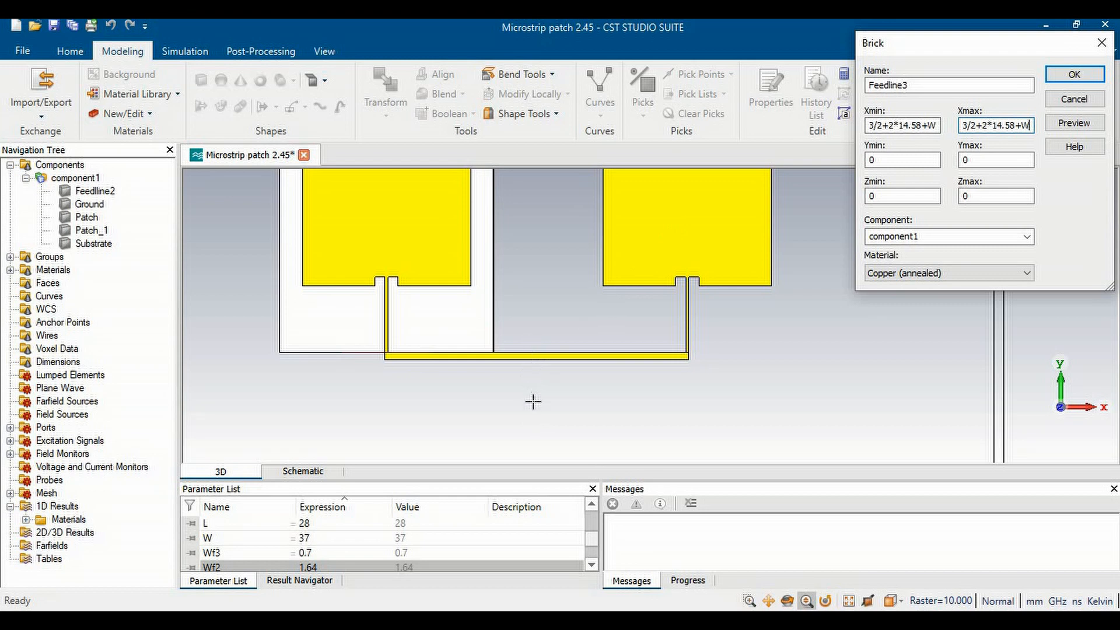
# Change Feedline3's Xmin to -Wf3/2+(2*14.58+W)/2 and use the same expression for Xmax
pyautogui.click(888, 123)
pyautogui.click(937, 125)
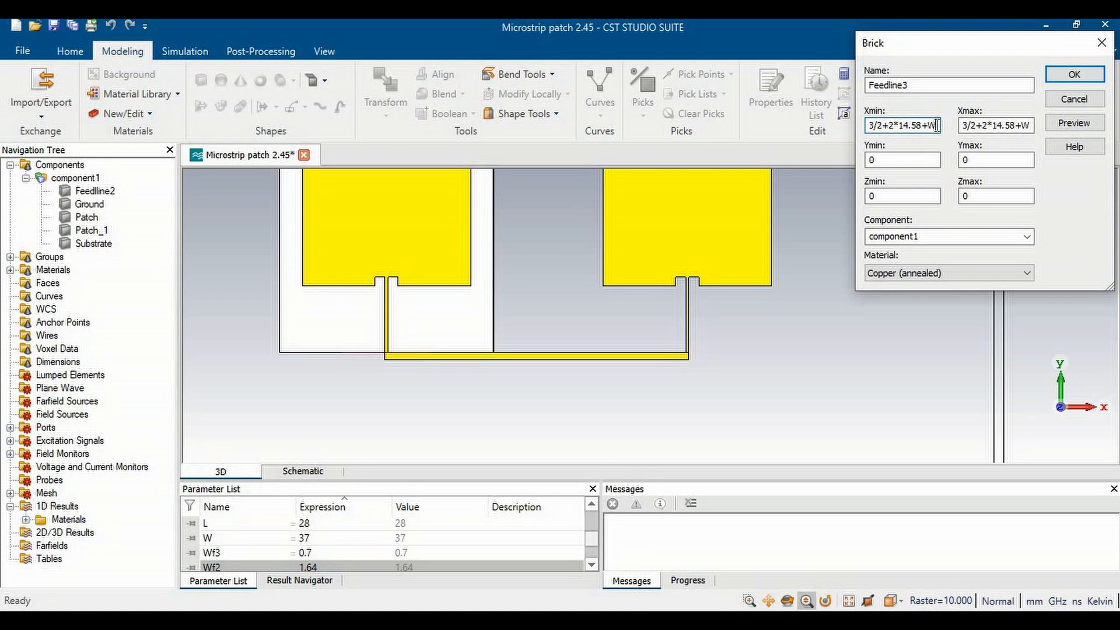
pyautogui.write(')')
pyautogui.click(882, 125)
pyautogui.write('(')
pyautogui.click(939, 125)
pyautogui.write('/2')
pyautogui.moveTo(937, 125); pyautogui.dragTo(853, 125)
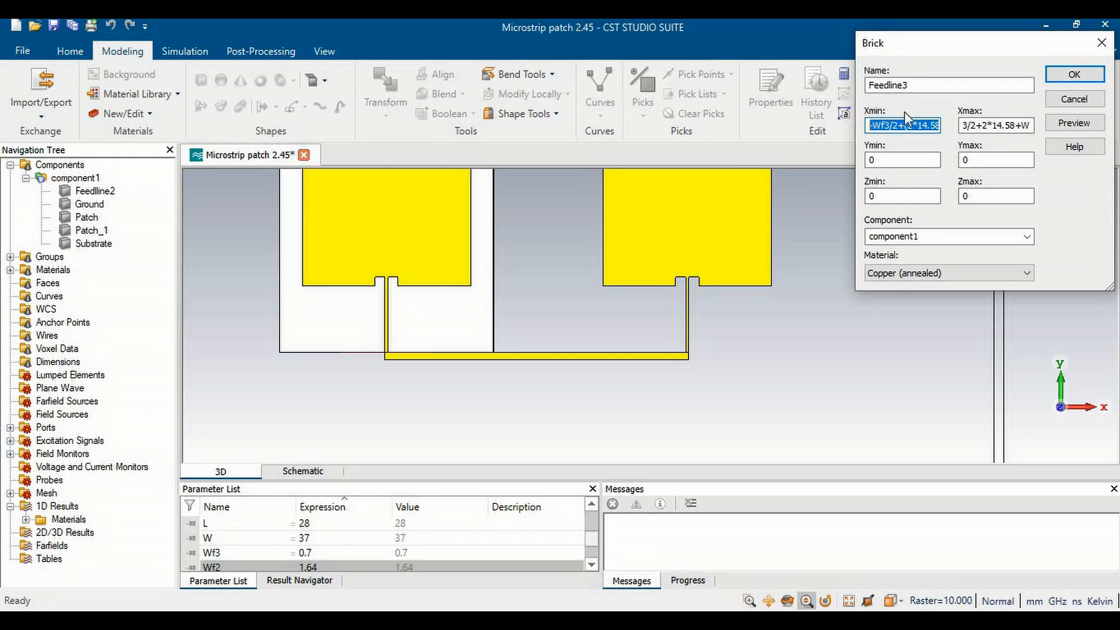
pyautogui.doubleClick(1009, 131)
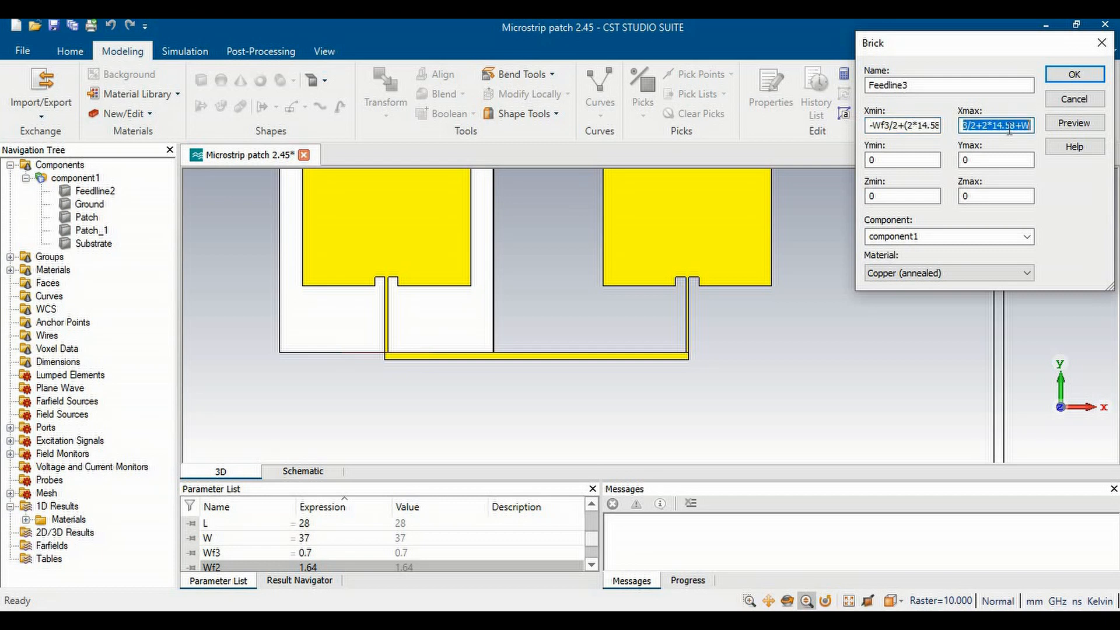
pyautogui.hotkey('ctrl', 'v')
# Append -Wf/2 to Feedline3's Xmin expression and +Wf/2 to its Xmax expression
pyautogui.click(927, 124)
pyautogui.press('End')
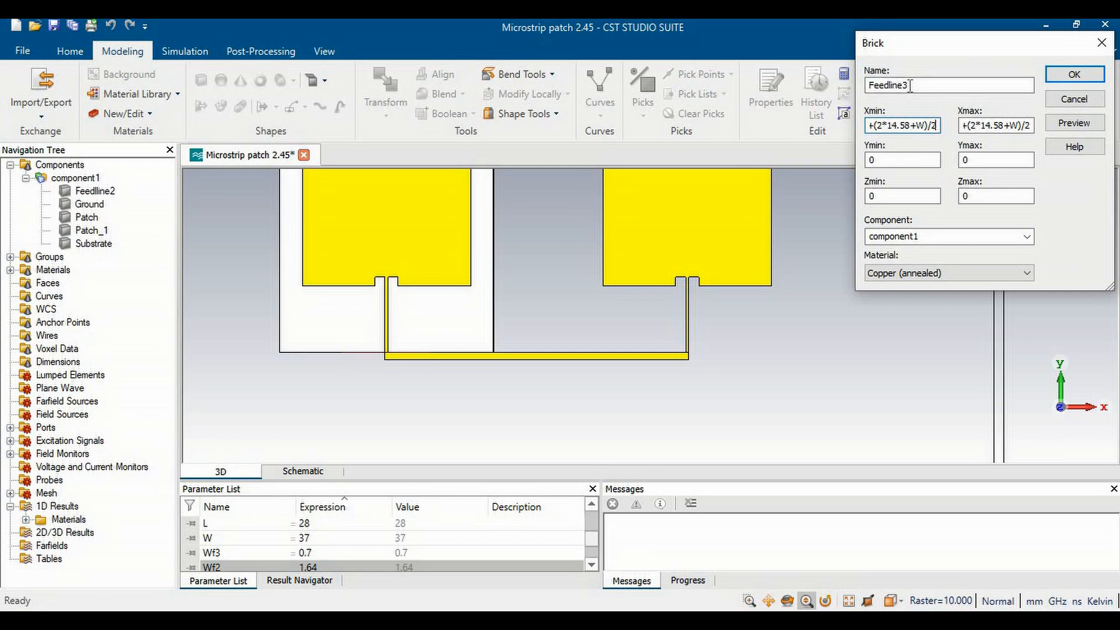
pyautogui.write('-Wf/2')
pyautogui.click(1029, 126)
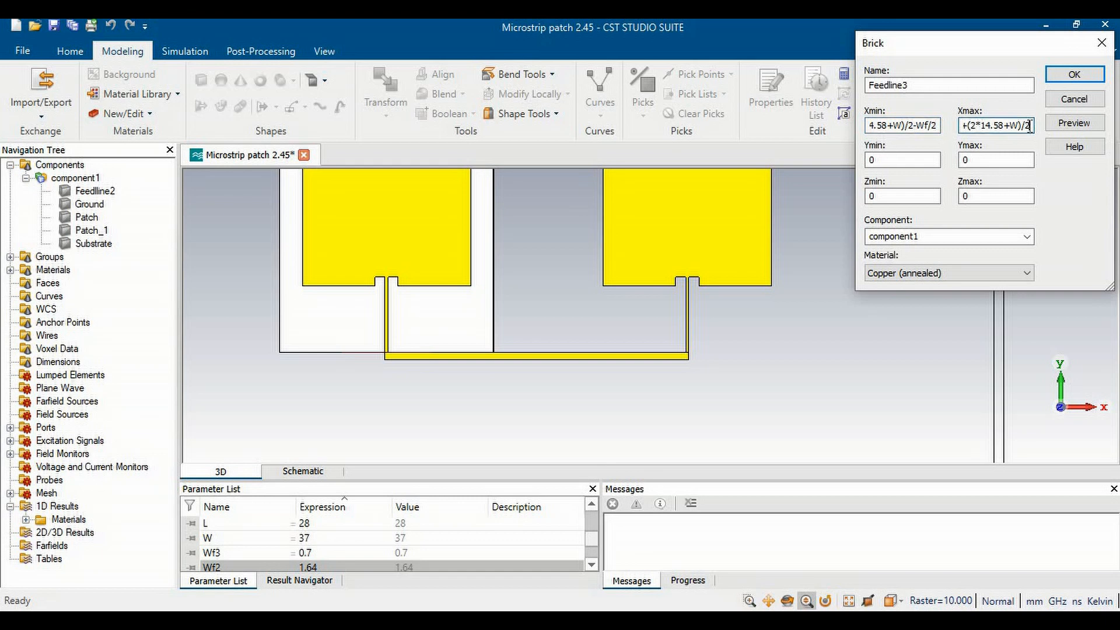
pyautogui.write('+Wf/2')
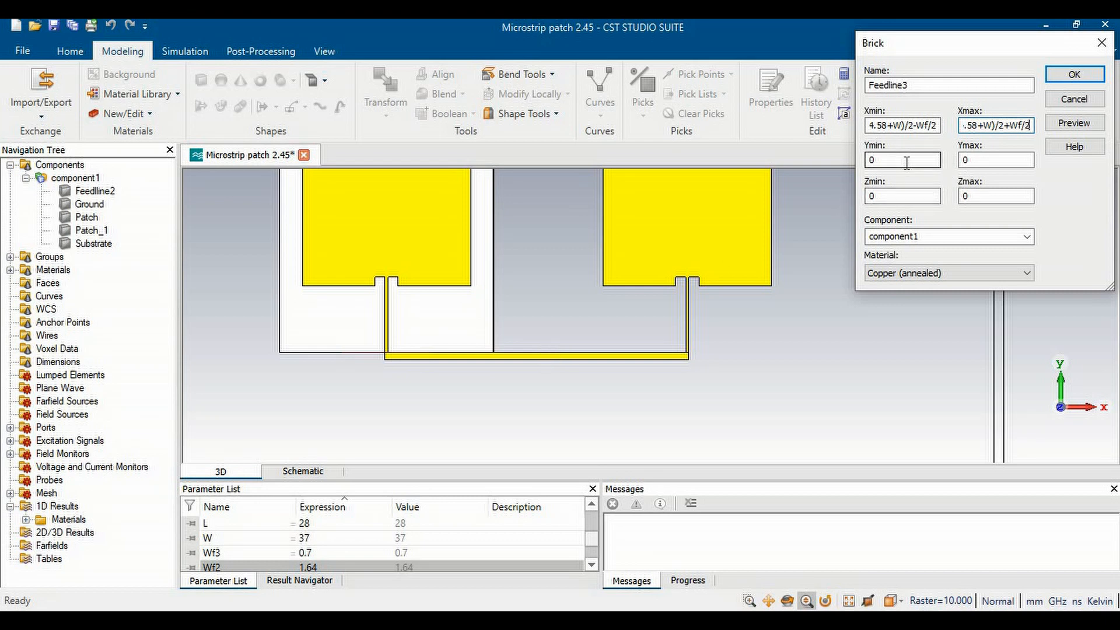
# Set Feedline3's Ymax to -L/2-Lf-Wf2 and its Ymin to -L/2-Lf-Wf2-Lf
pyautogui.doubleClick(962, 161)
pyautogui.write('-L/2')
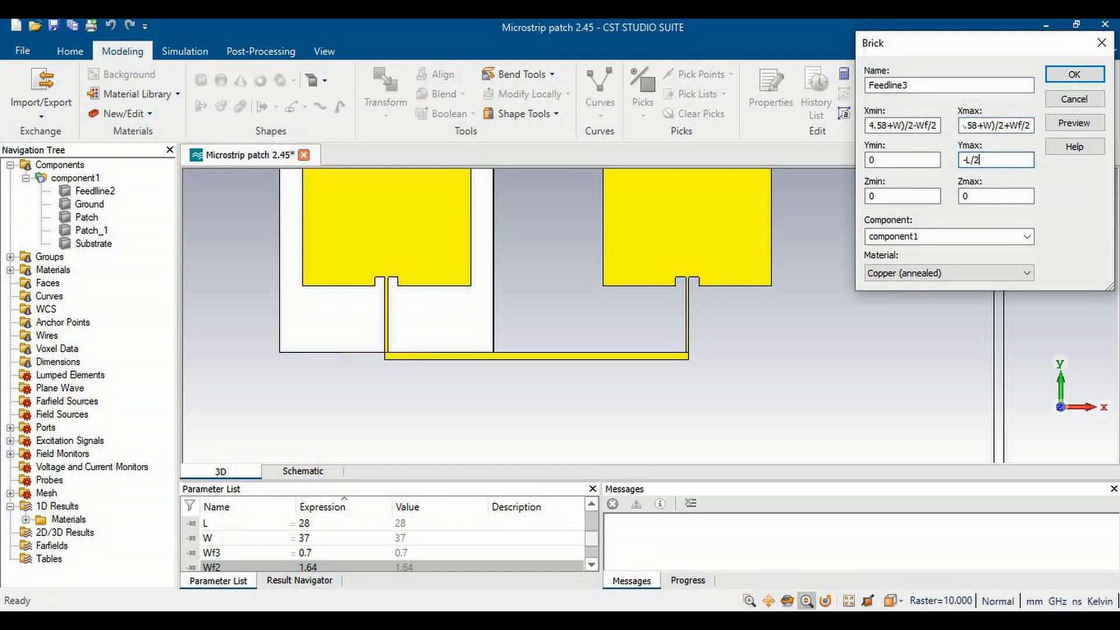
pyautogui.write('-Lf-Wf2')
pyautogui.moveTo(1015, 161); pyautogui.dragTo(960, 167)
pyautogui.moveTo(916, 161); pyautogui.dragTo(805, 170)
pyautogui.hotkey('ctrl', 'v')
pyautogui.write('-L')
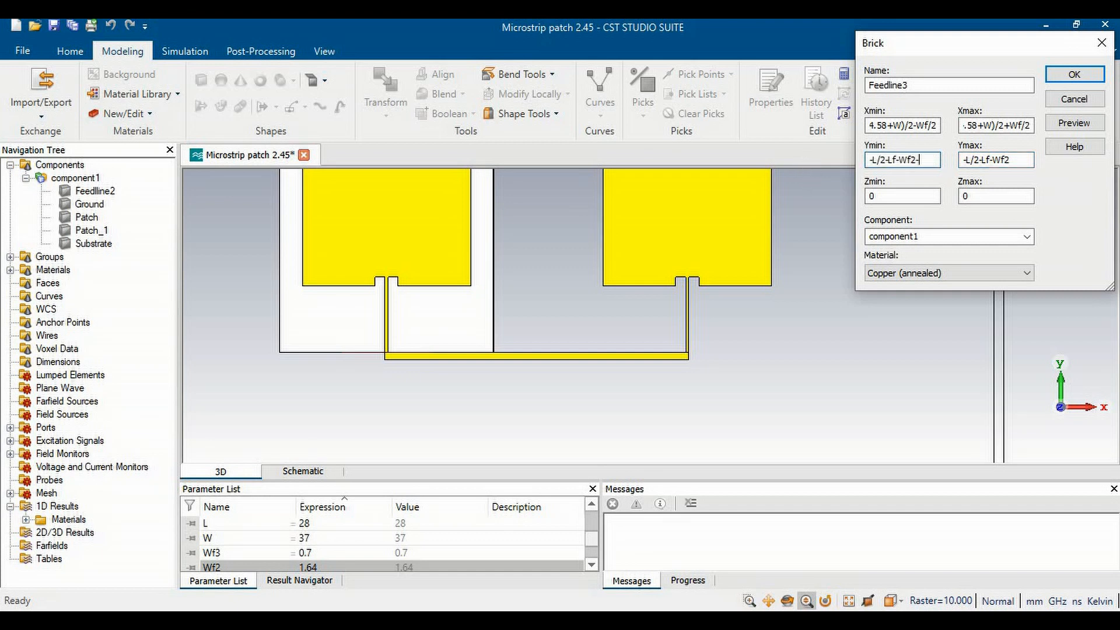
pyautogui.write('f')
# Set Feedline3's Zmin to 0.035+1.6 and Zmax to 0.035+1.6+0.035, and preview the brick
pyautogui.click(876, 197)
pyautogui.write('.')
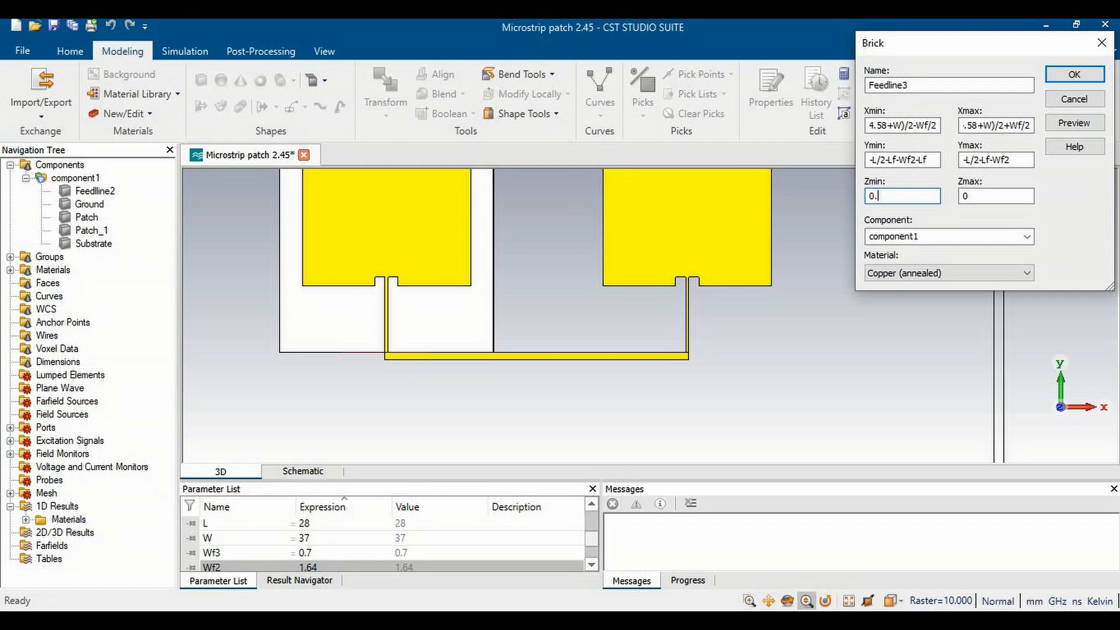
pyautogui.write('035+1.6')
pyautogui.doubleClick(881, 199)
pyautogui.moveTo(978, 197); pyautogui.dragTo(941, 197)
pyautogui.hotkey('ctrl', 'v')
pyautogui.write('+0.0')
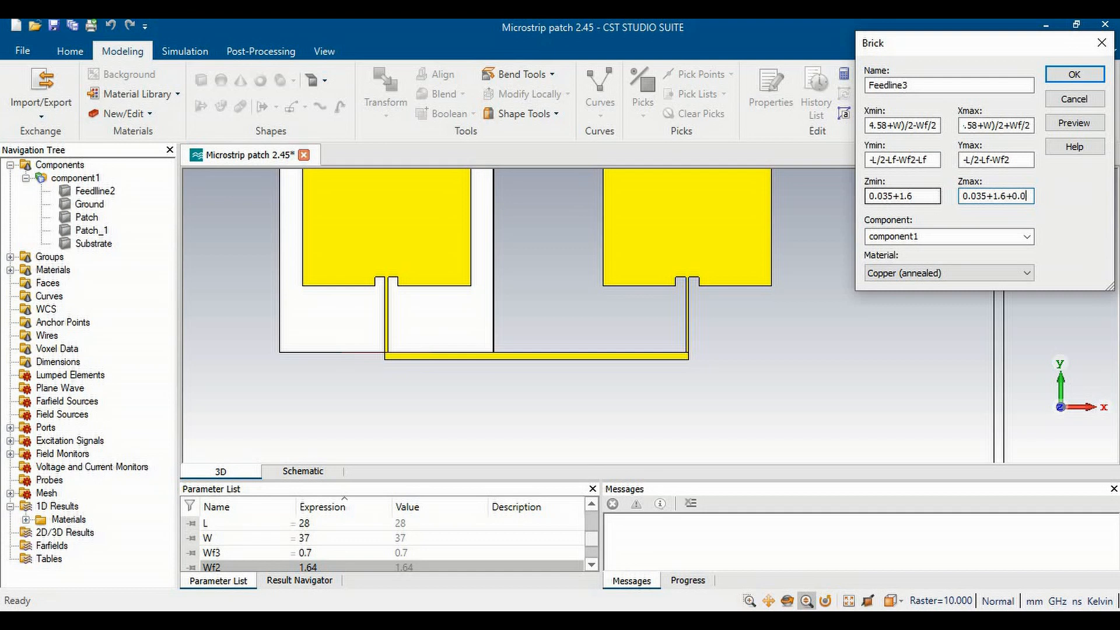
pyautogui.write('35')
pyautogui.click(1087, 128)
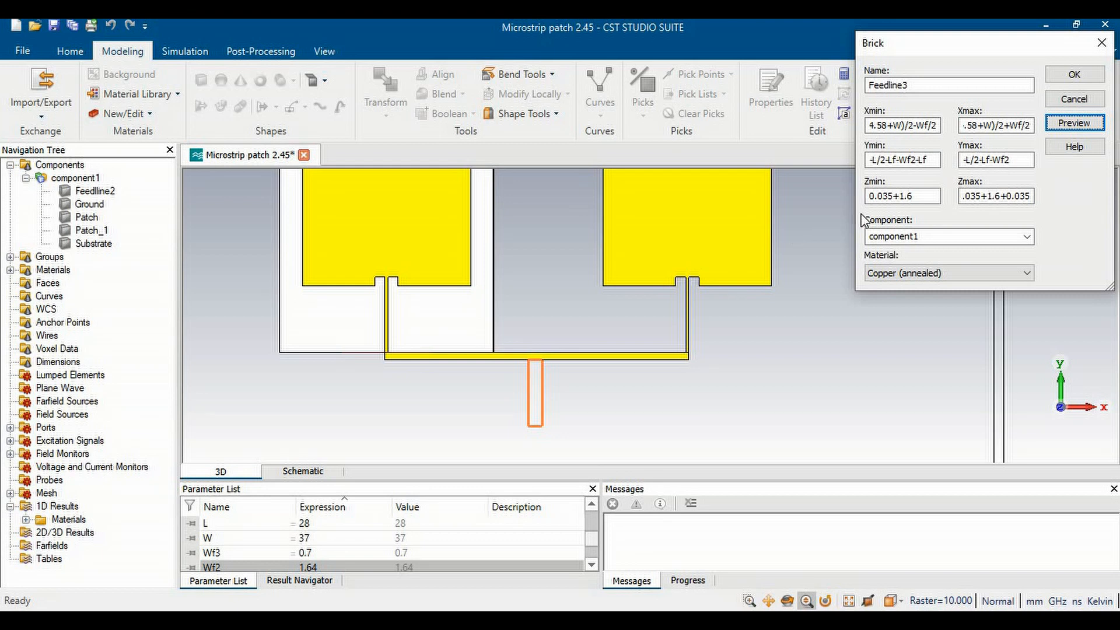
# Copy Feedline3's Ymin expression for reuse and create the copper brick
pyautogui.click(922, 164)
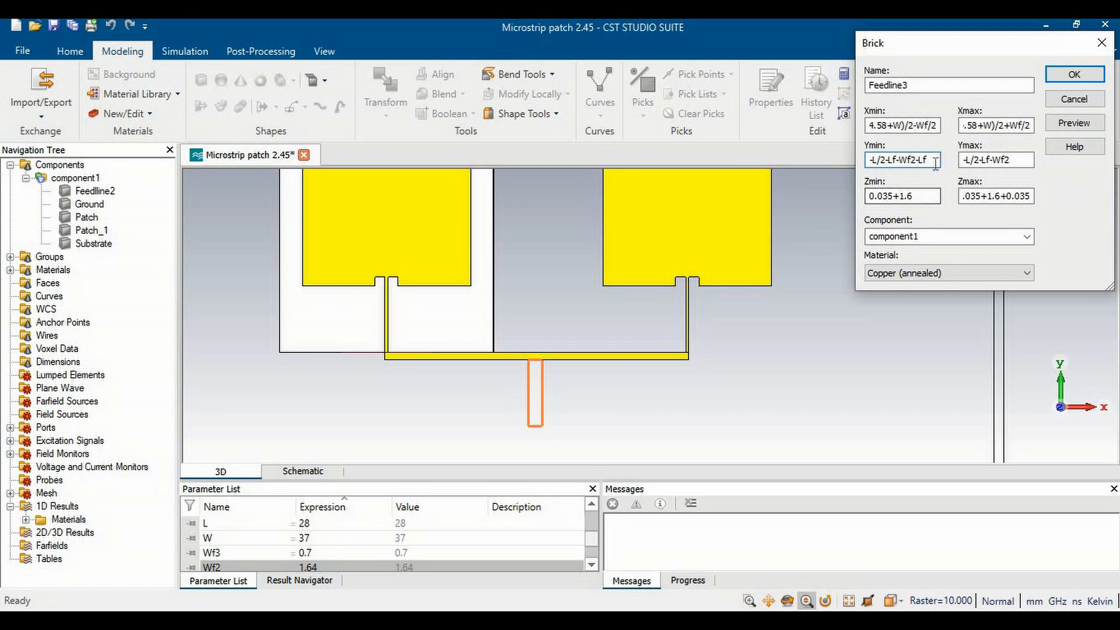
pyautogui.hotkey('ctrl', 'a')
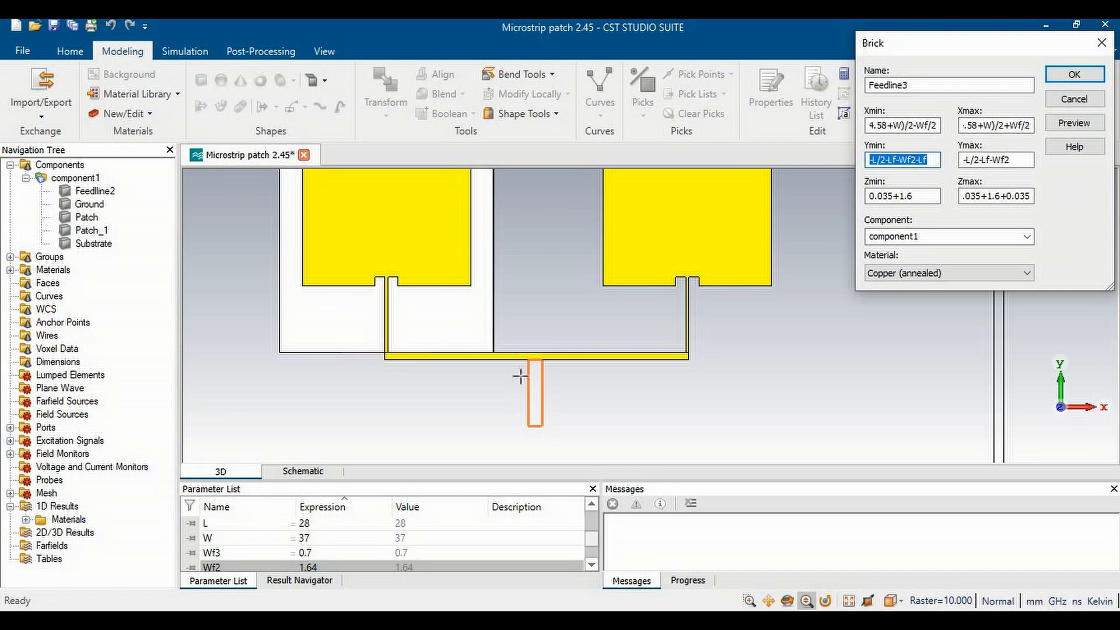
pyautogui.rightClick(898, 162)
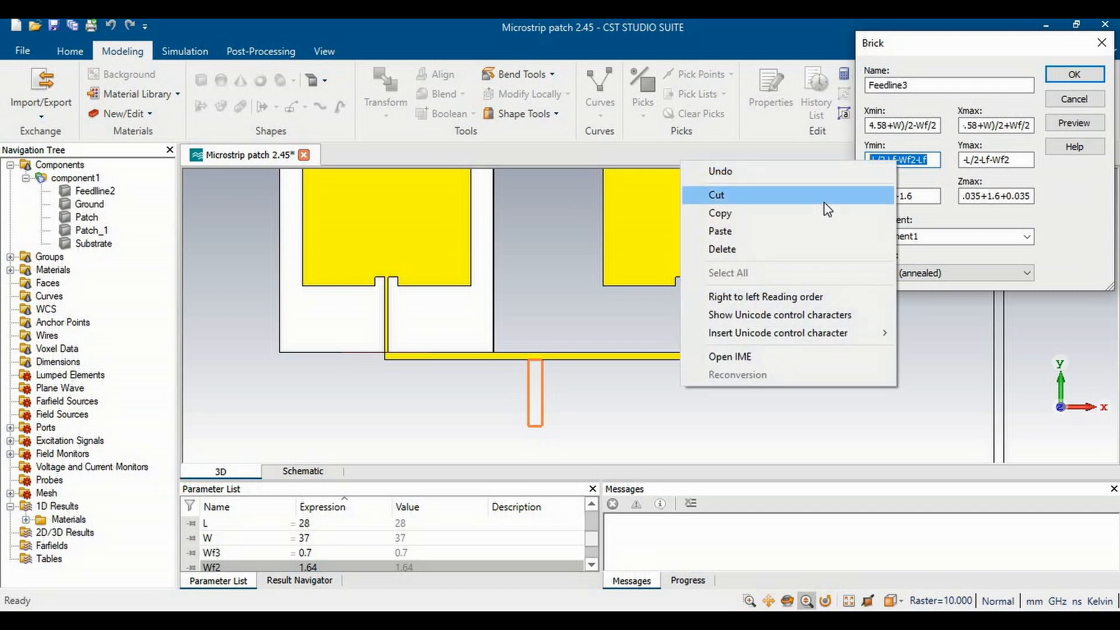
pyautogui.click(802, 213)
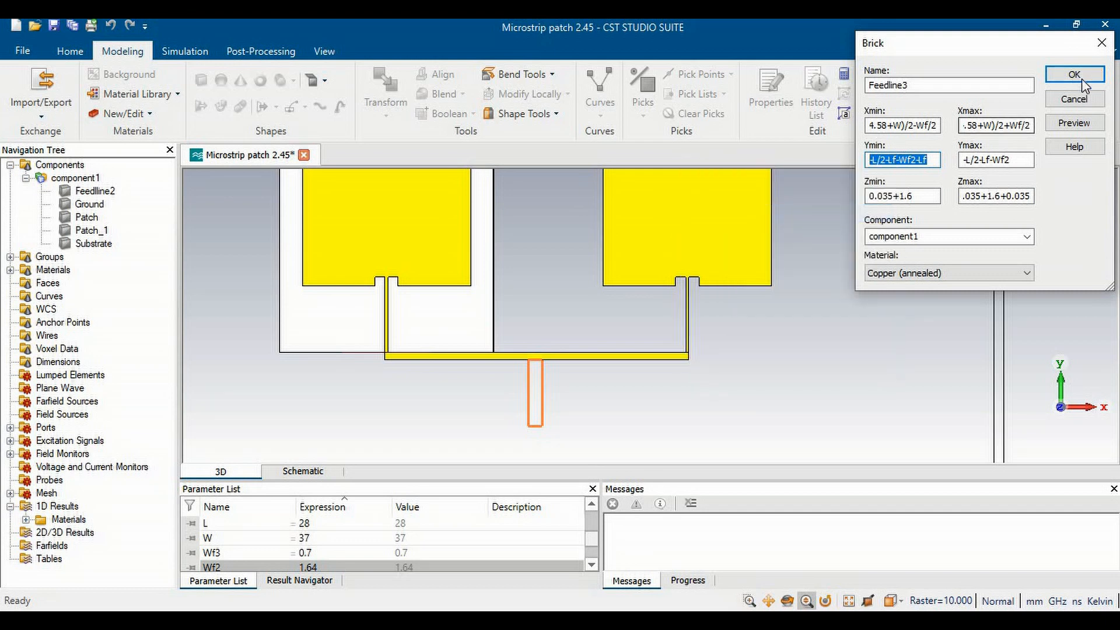
pyautogui.click(1079, 77)
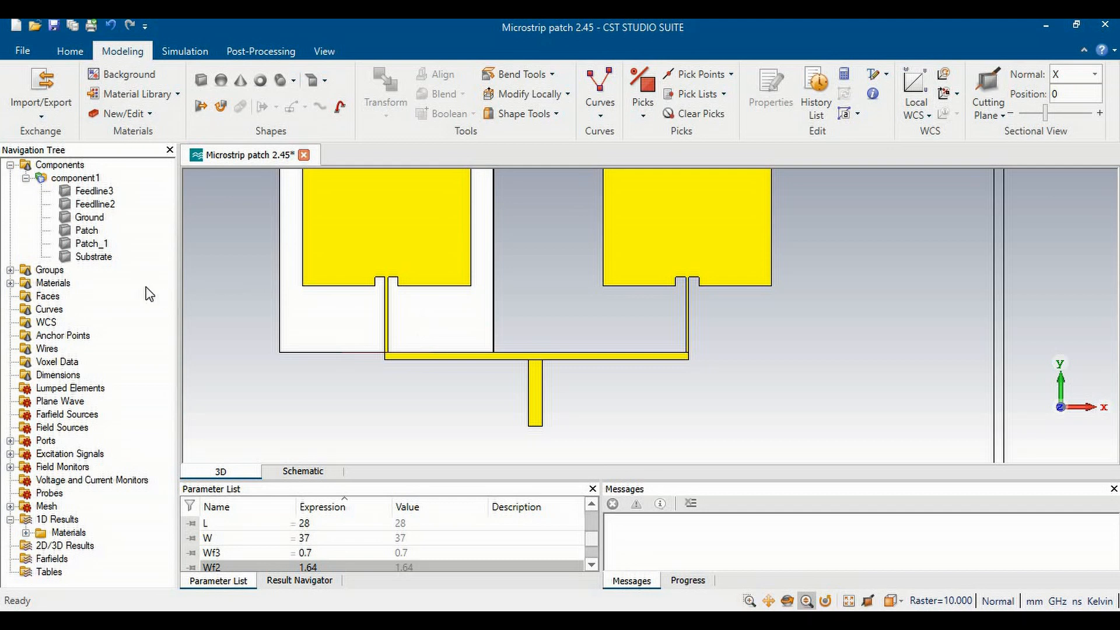
# Edit the Substrate brick's definition, setting its Ymin to the copied -L/2-Lf-Wf2-Lf, and preview it
pyautogui.doubleClick(95, 258)
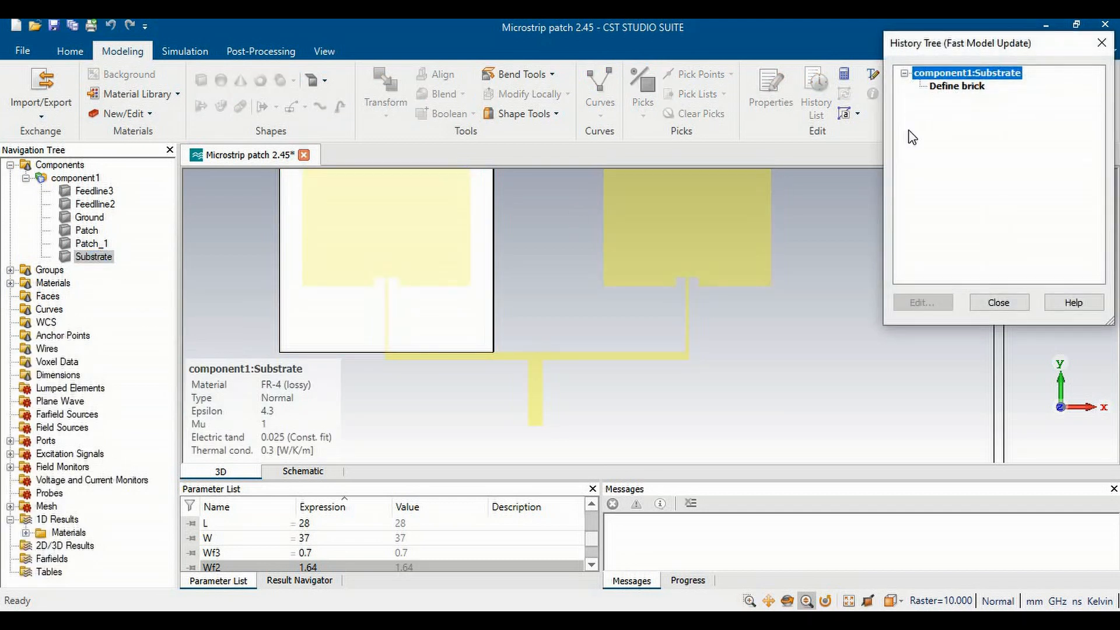
pyautogui.doubleClick(955, 86)
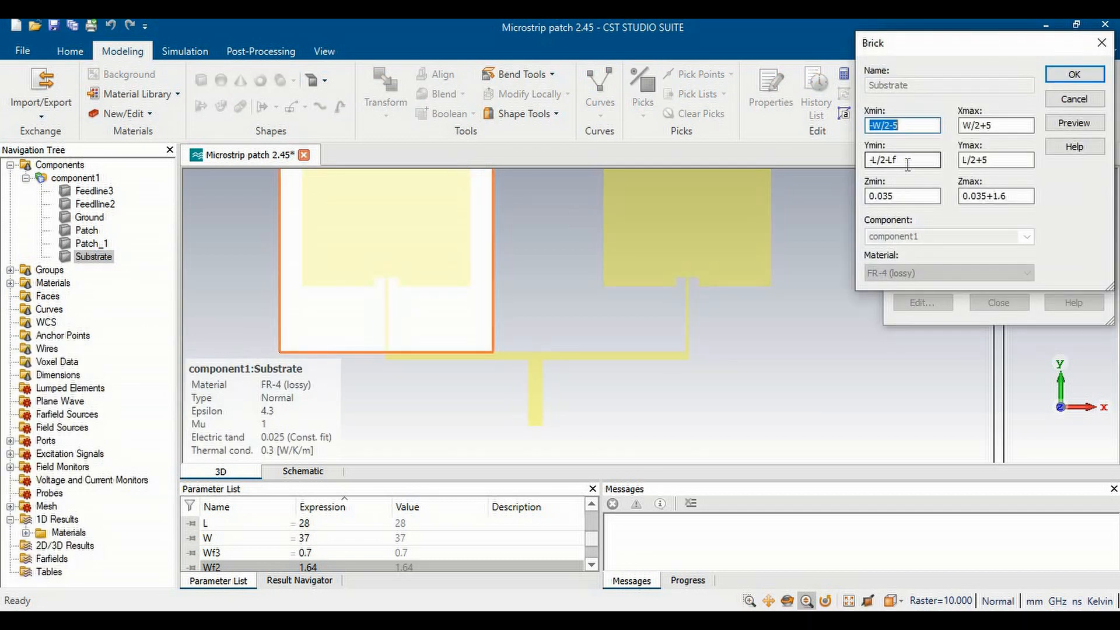
pyautogui.click(891, 161)
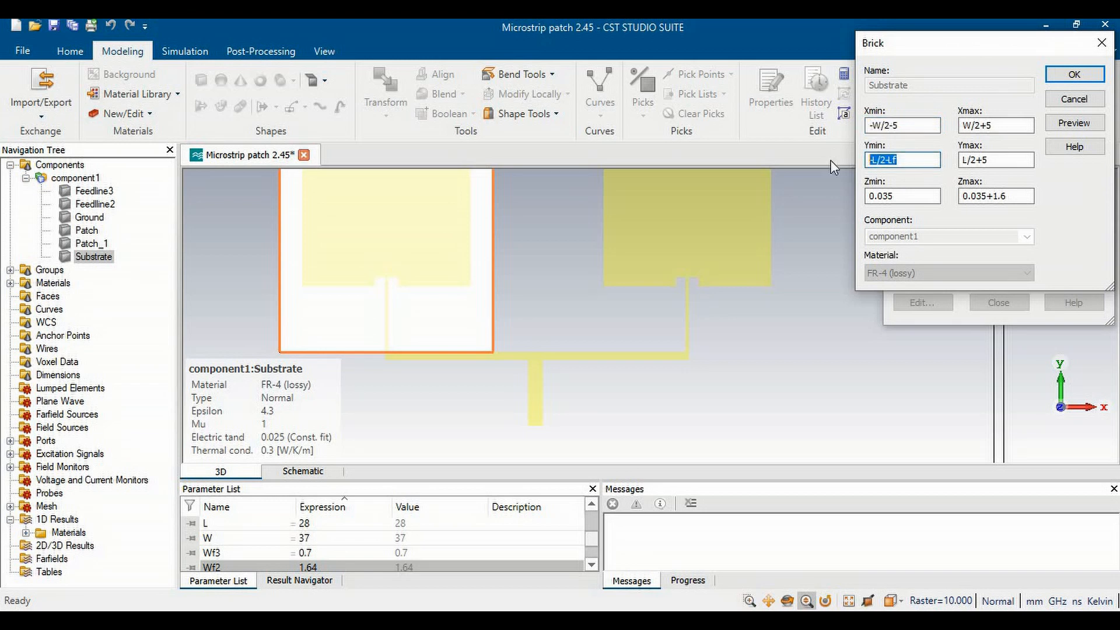
pyautogui.hotkey('ctrl', 'v')
pyautogui.click(1072, 123)
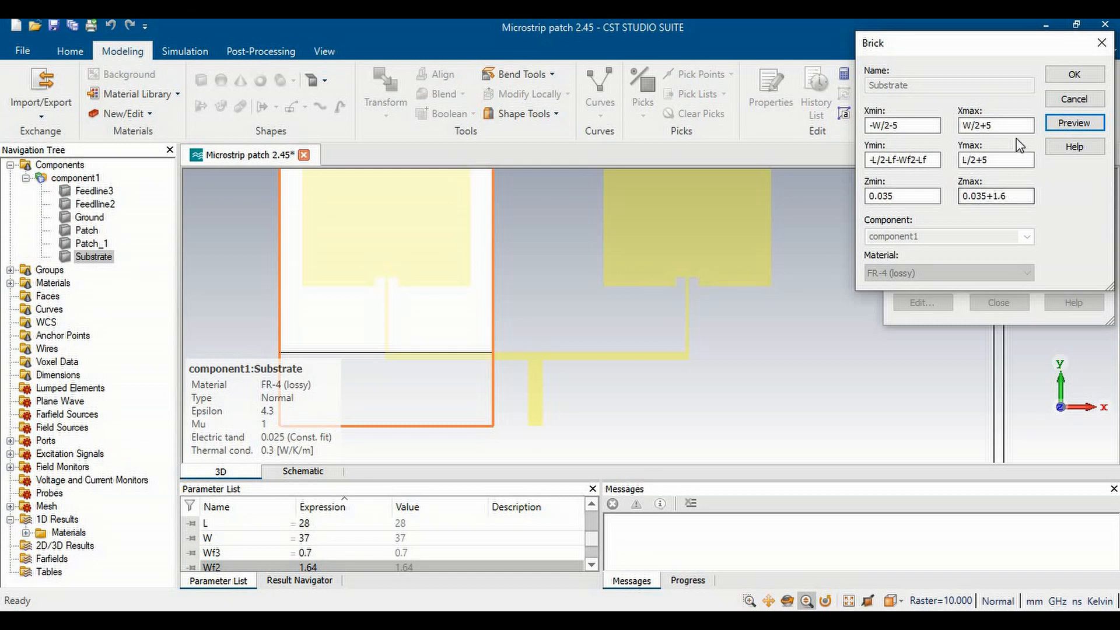
# Set the Substrate's Xmax to W/2+5+2*14.58+W, preview it and apply the new dimensions
pyautogui.click(1003, 123)
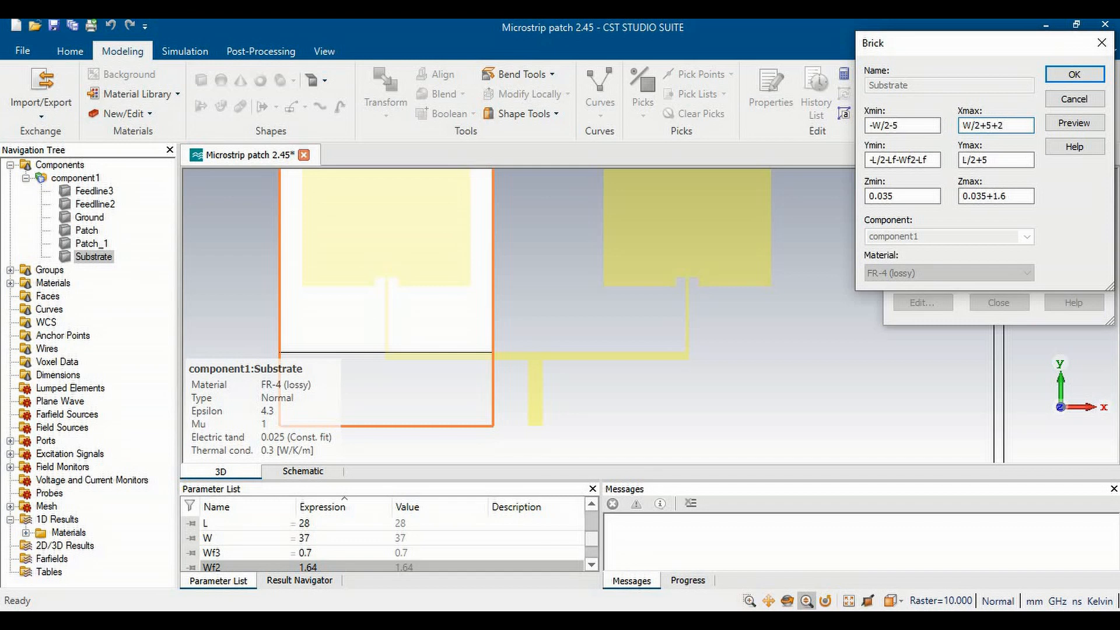
pyautogui.write('58+W')
pyautogui.click(1077, 120)
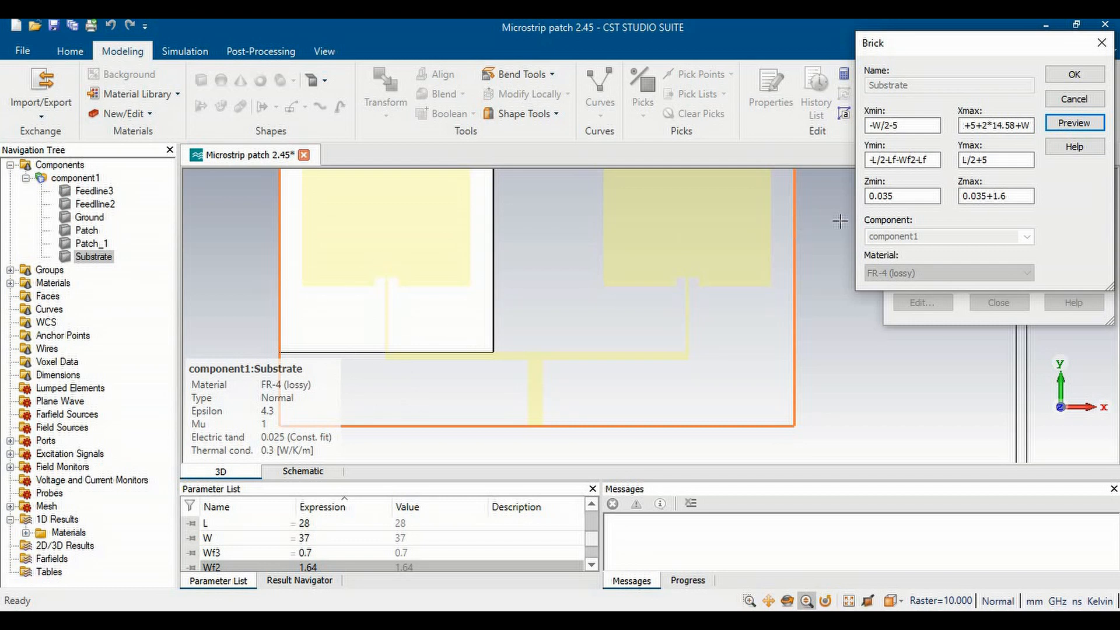
pyautogui.click(1084, 76)
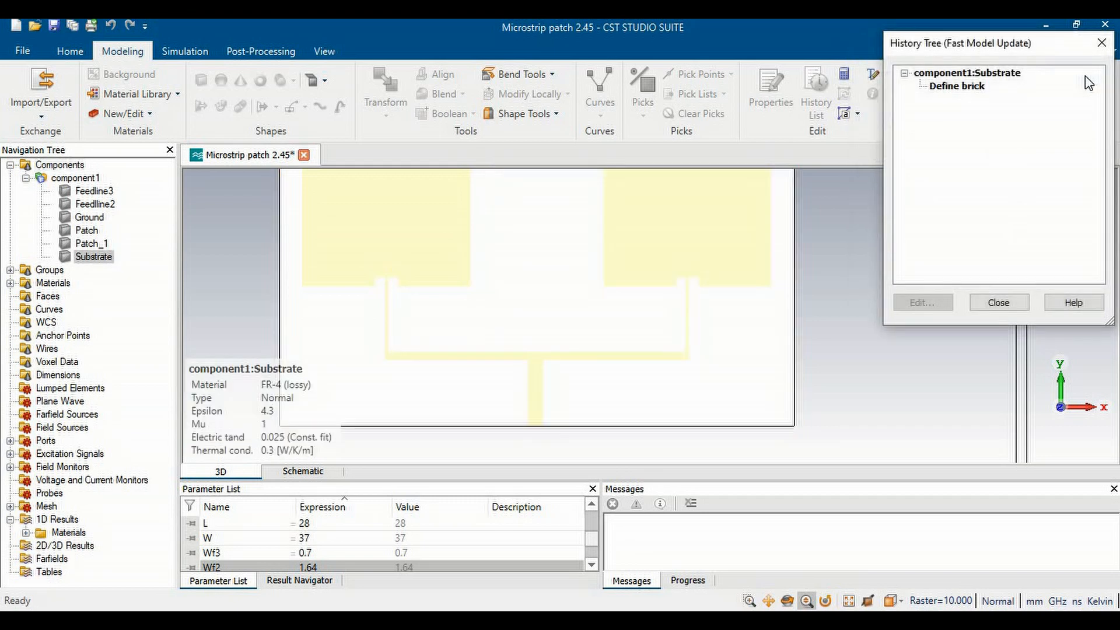
# Edit the Ground brick's definition, setting its Ymin to the copied expression -L/2-Lf-Wf2-Lf
pyautogui.click(998, 302)
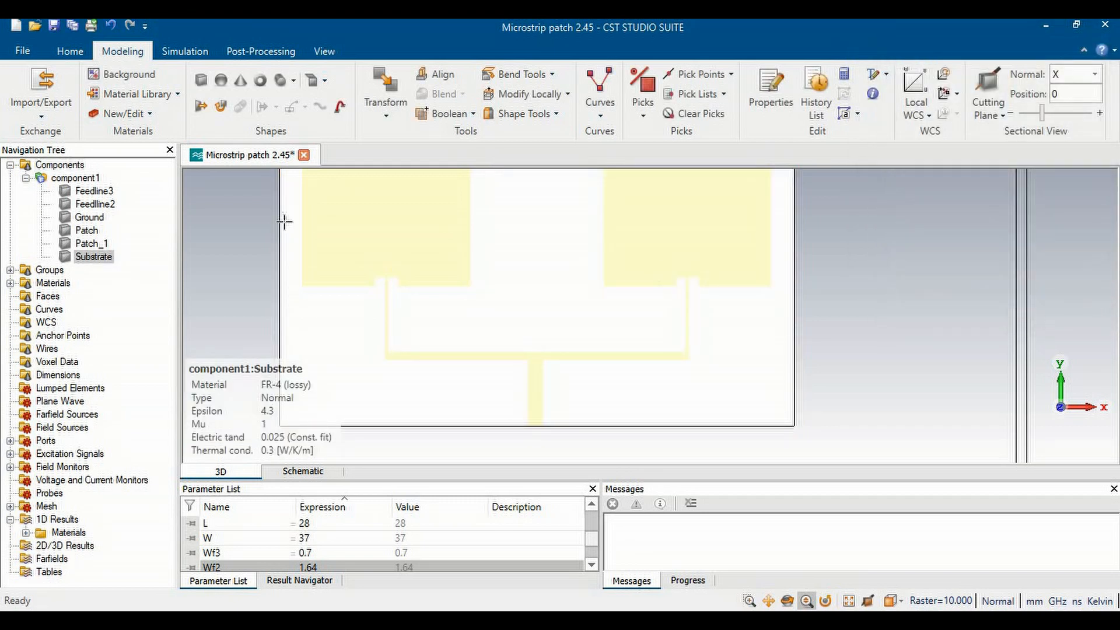
pyautogui.doubleClick(89, 217)
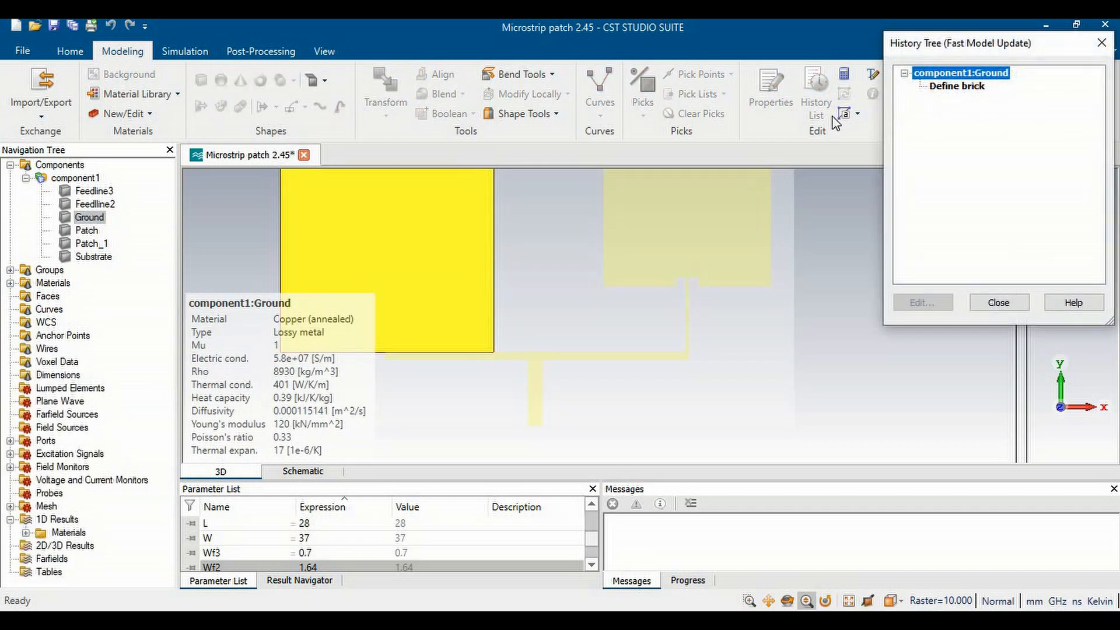
pyautogui.doubleClick(950, 88)
pyautogui.moveTo(899, 160); pyautogui.dragTo(775, 169)
pyautogui.hotkey('ctrl', 'v')
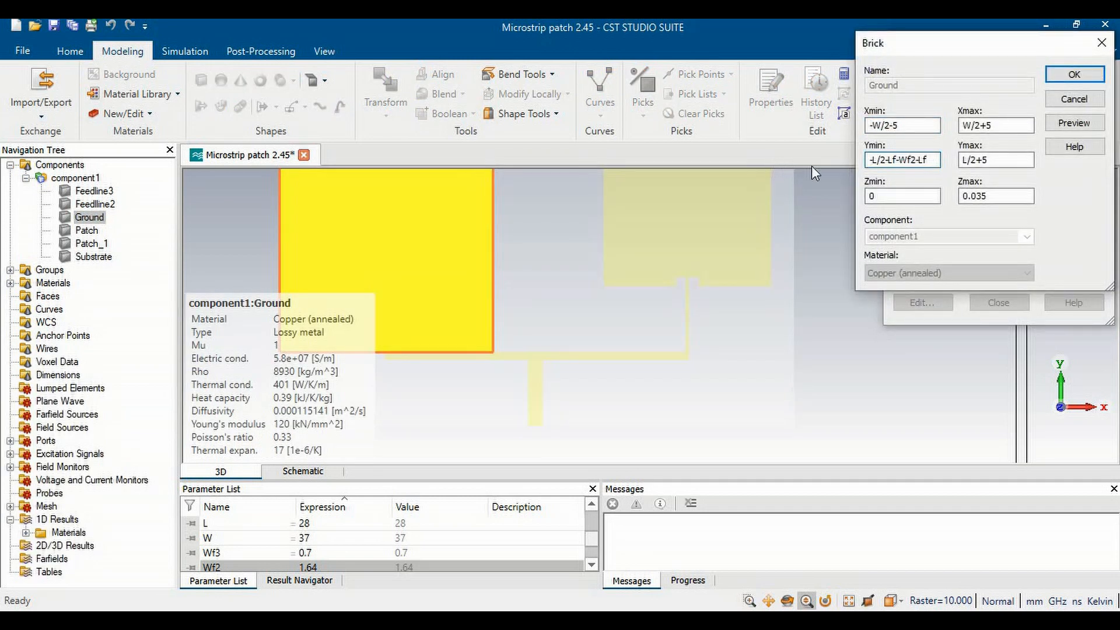
# Set the Ground's Xmax to W/2+5+2*14.58+W, preview it and apply the new dimensions
pyautogui.click(1019, 126)
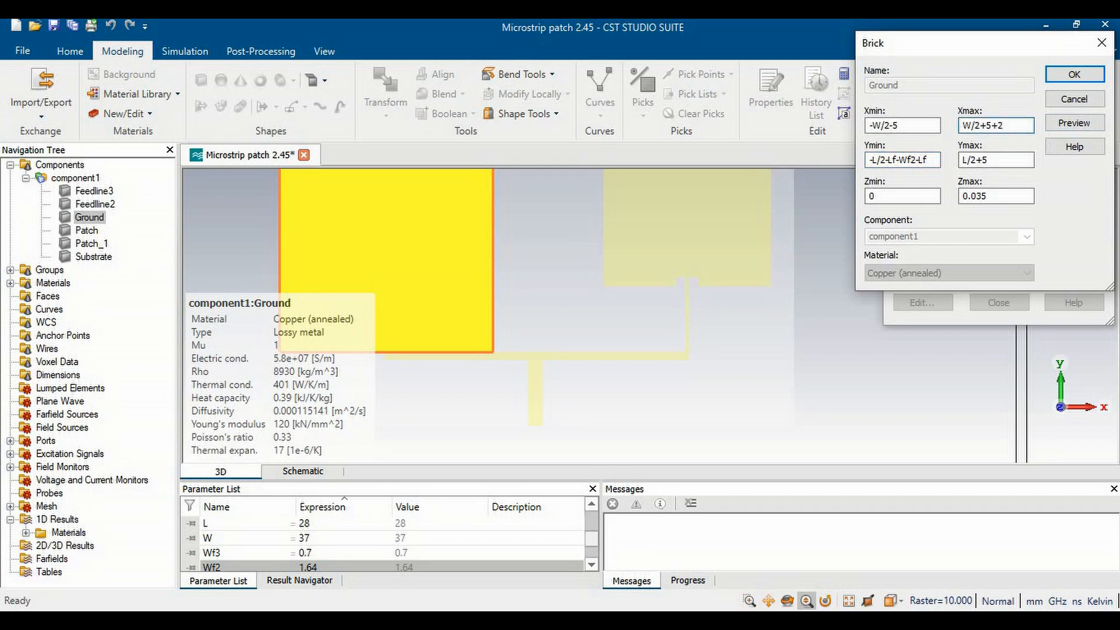
pyautogui.write('+2*14.58+W')
pyautogui.click(1094, 124)
pyautogui.click(1075, 74)
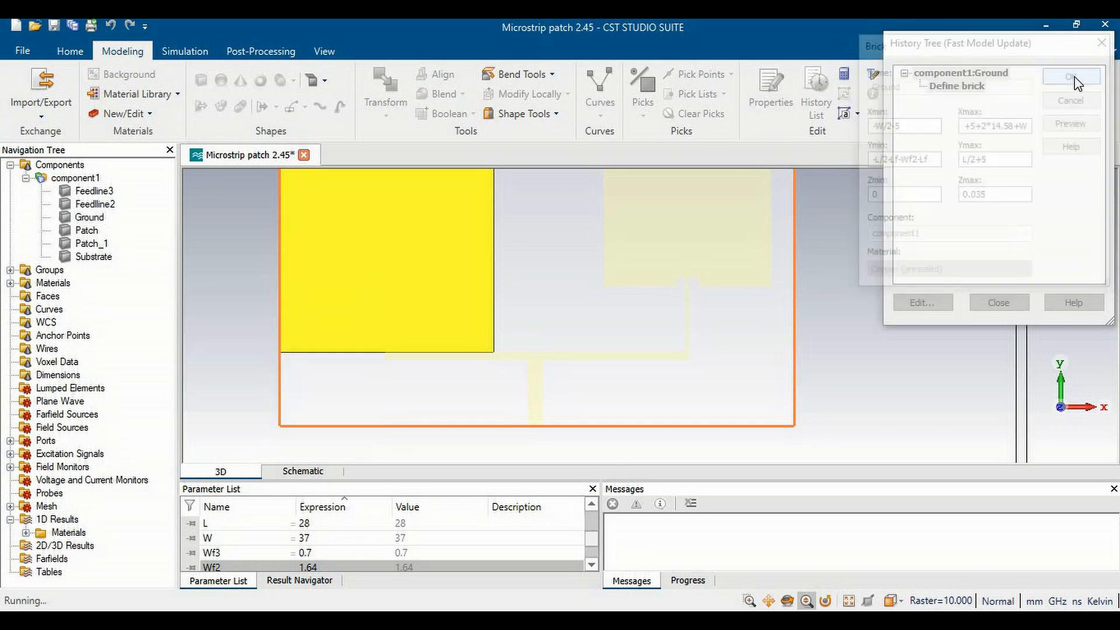
pyautogui.click(998, 303)
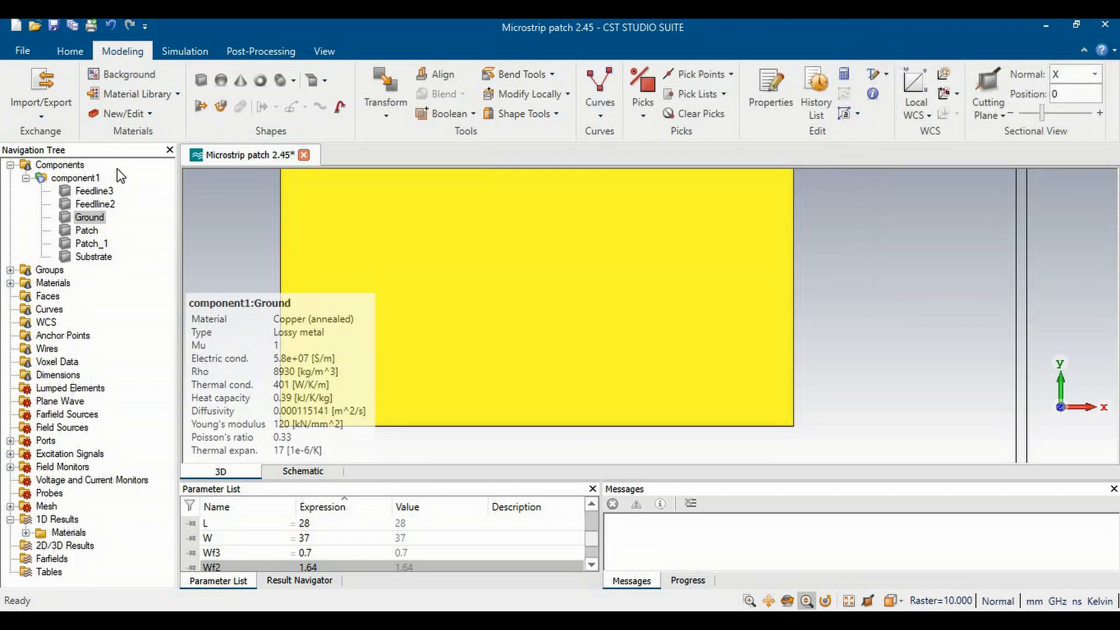
# Unite Patch, Patch_1, Feedline2 and Feedline3 into one solid with a Boolean add
pyautogui.click(87, 181)
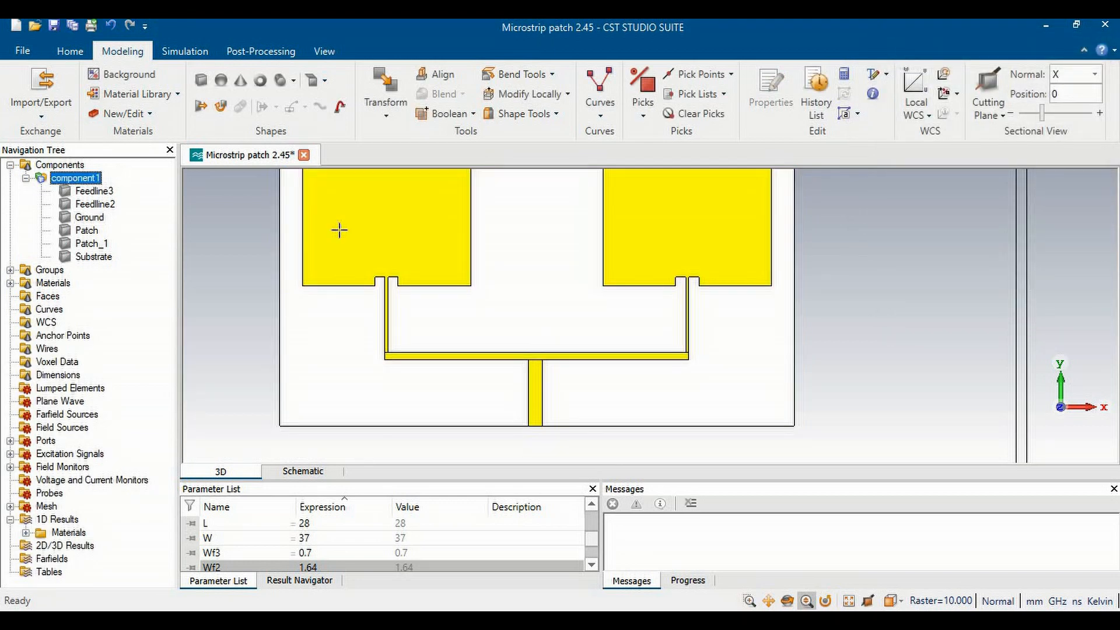
pyautogui.click(87, 232)
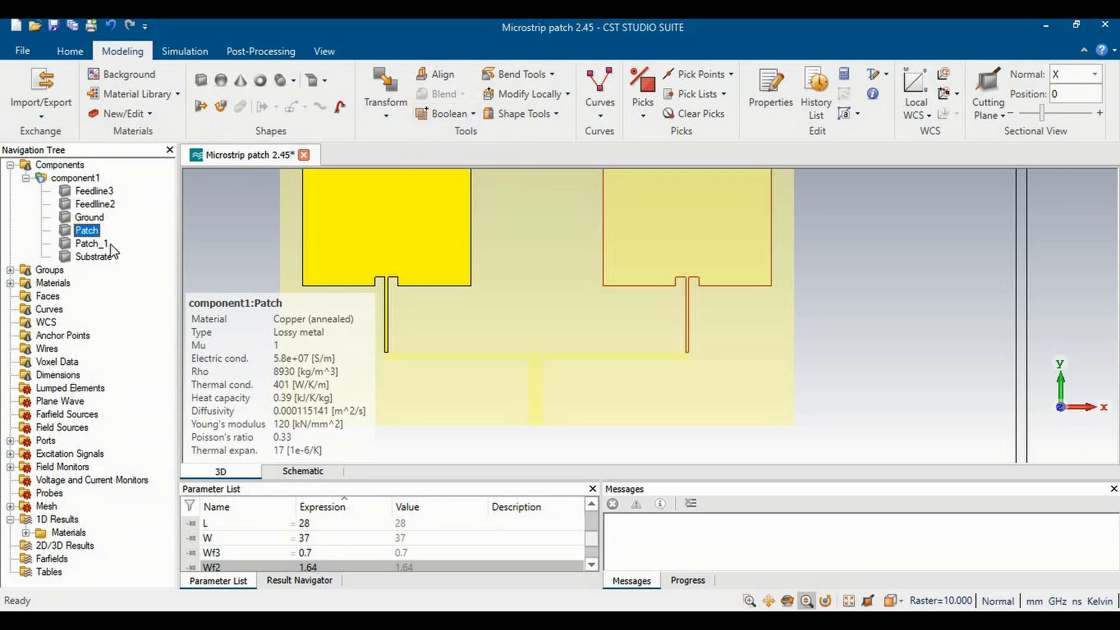
pyautogui.keyDown('ctrl'); pyautogui.click(99, 244); pyautogui.keyUp('ctrl')
pyautogui.keyDown('ctrl'); pyautogui.click(105, 204); pyautogui.keyUp('ctrl')
pyautogui.keyDown('ctrl'); pyautogui.click(93, 191); pyautogui.keyUp('ctrl')
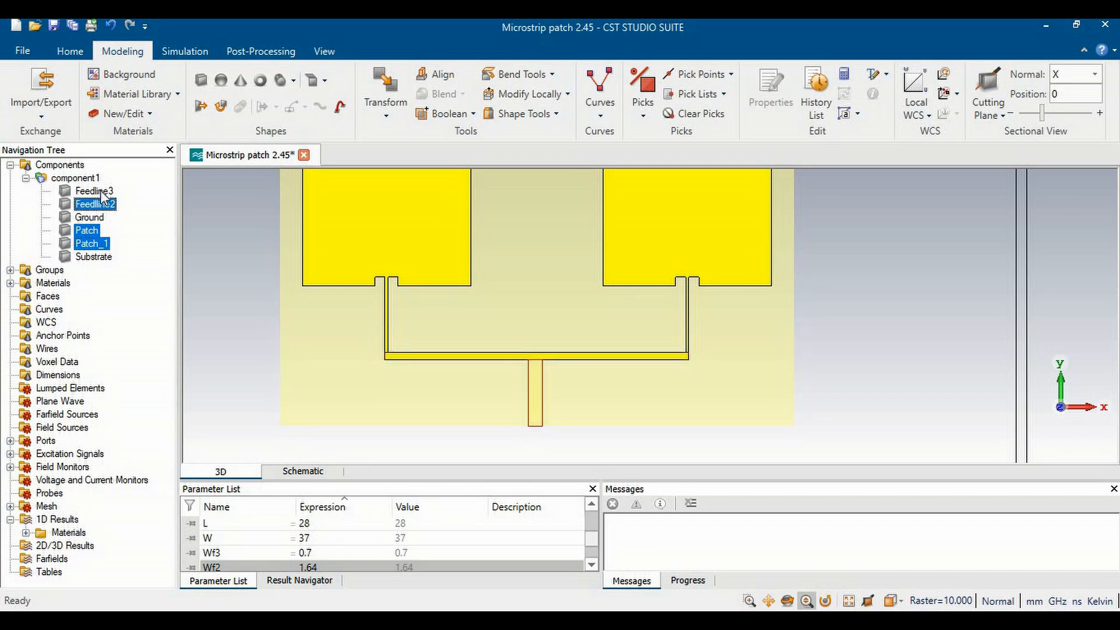
pyautogui.click(469, 121)
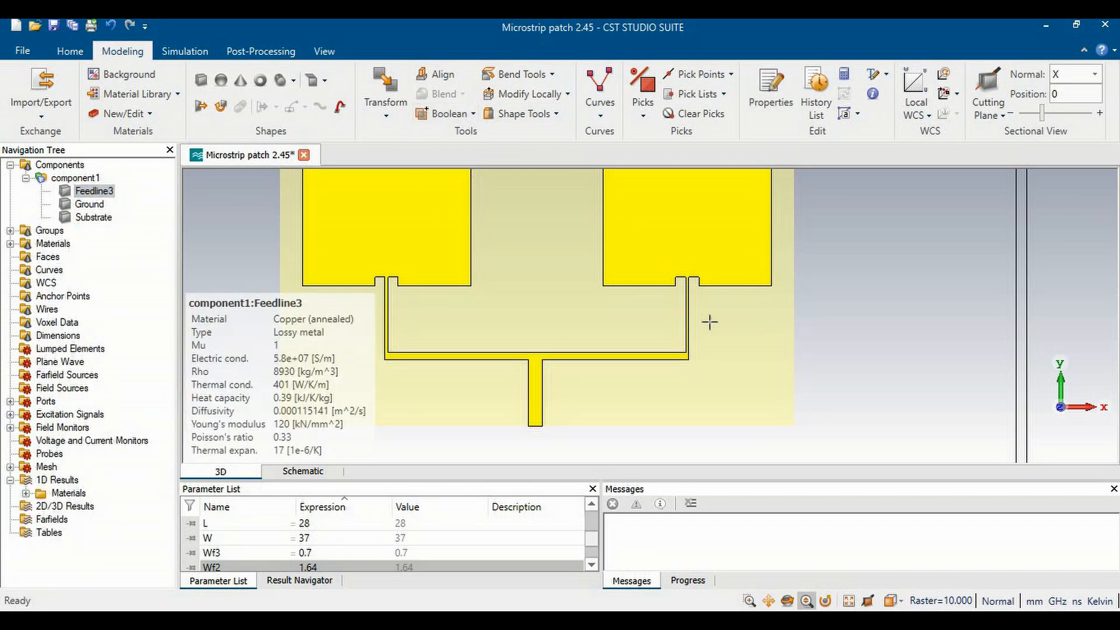
# Delete the old waveguide port port1 and confirm the deletion
pyautogui.click(324, 51)
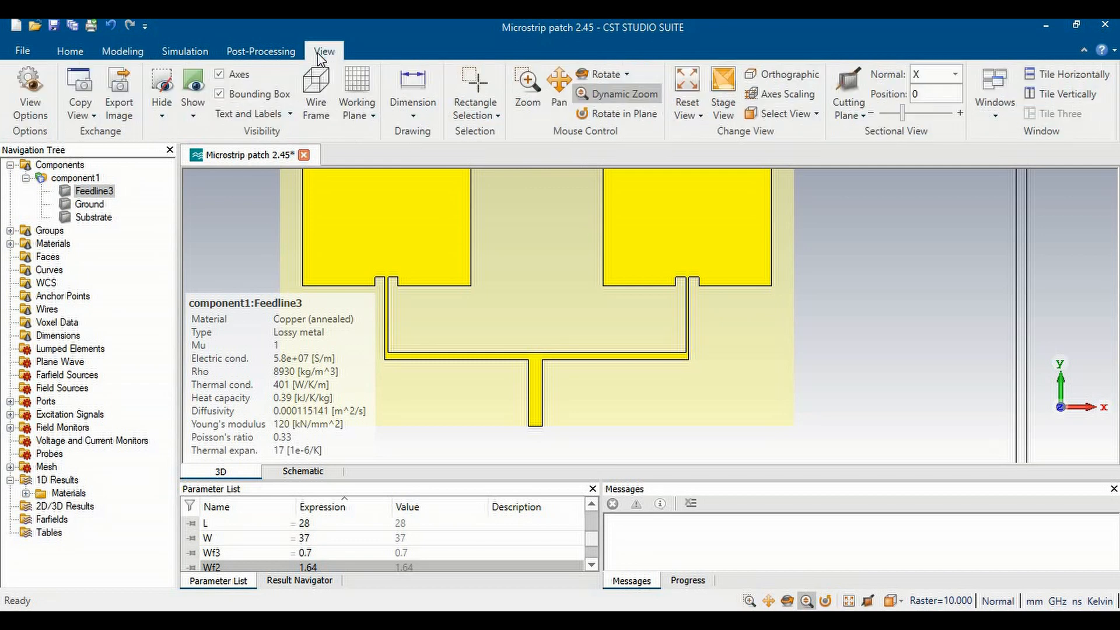
pyautogui.click(586, 95)
pyautogui.moveTo(513, 369); pyautogui.dragTo(613, 214)
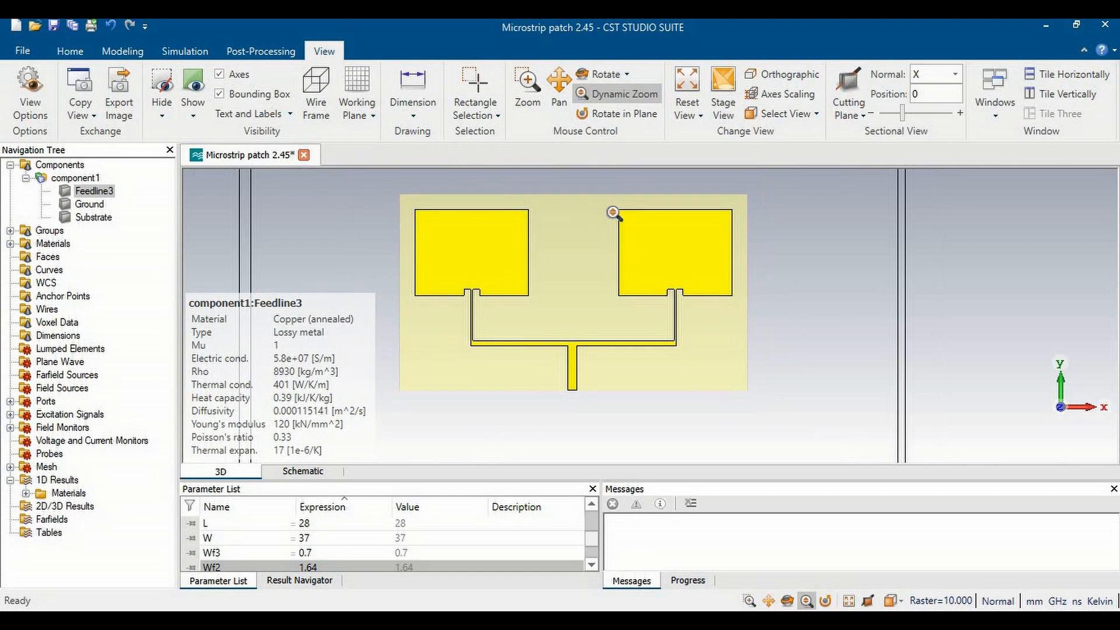
pyautogui.click(602, 74)
pyautogui.moveTo(595, 284); pyautogui.dragTo(561, 164)
pyautogui.click(593, 95)
pyautogui.moveTo(558, 301); pyautogui.dragTo(572, 440)
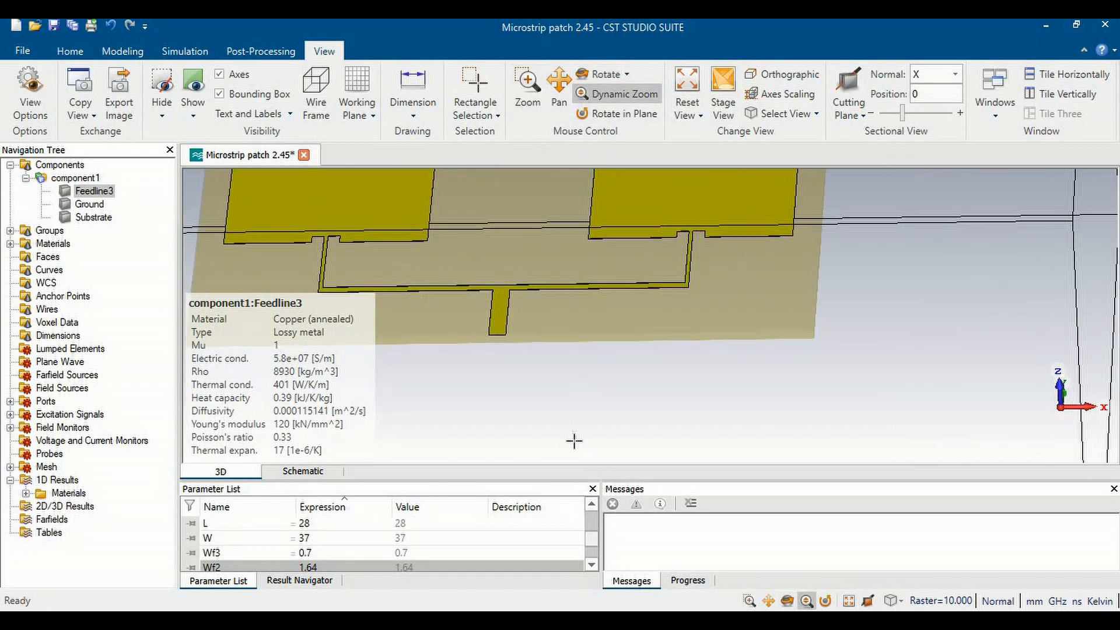
pyautogui.click(10, 401)
pyautogui.click(69, 414)
pyautogui.rightClick(69, 414)
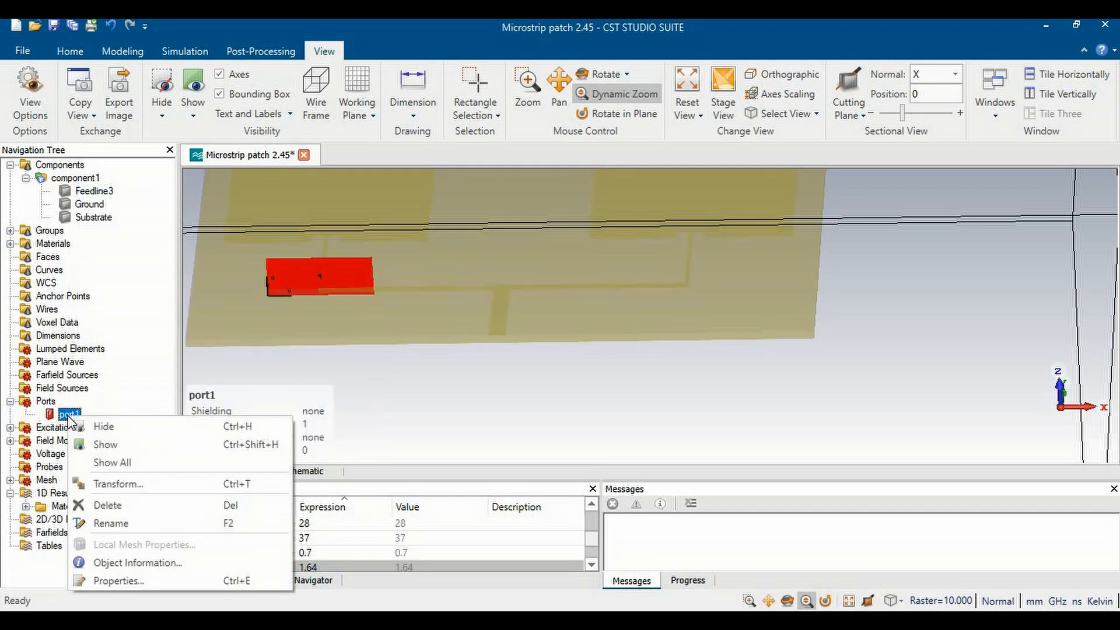
pyautogui.click(104, 506)
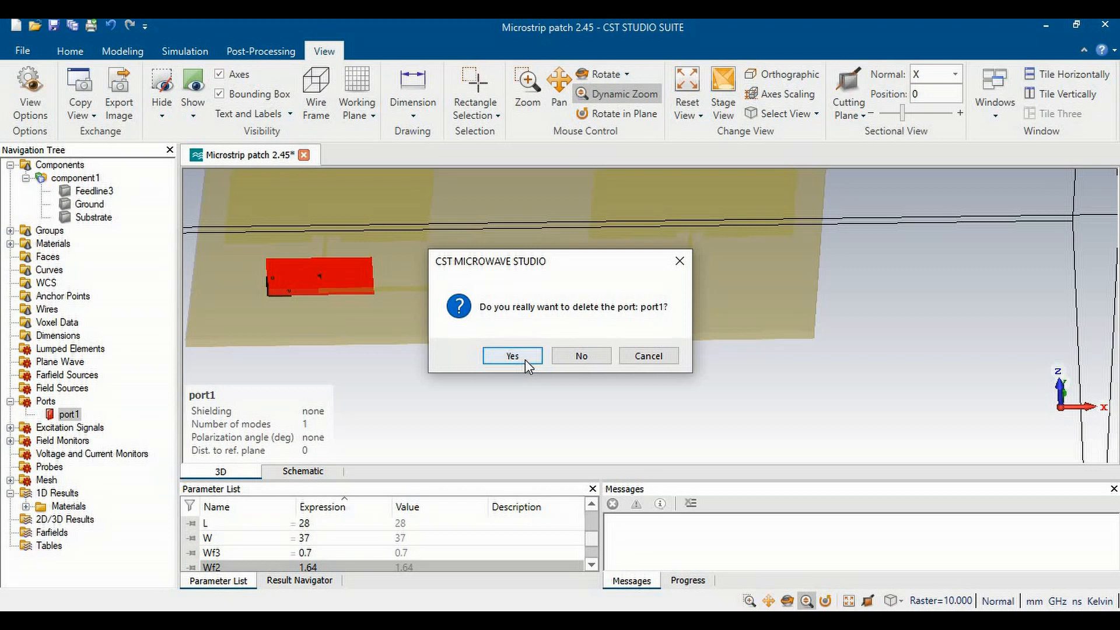
pyautogui.click(512, 356)
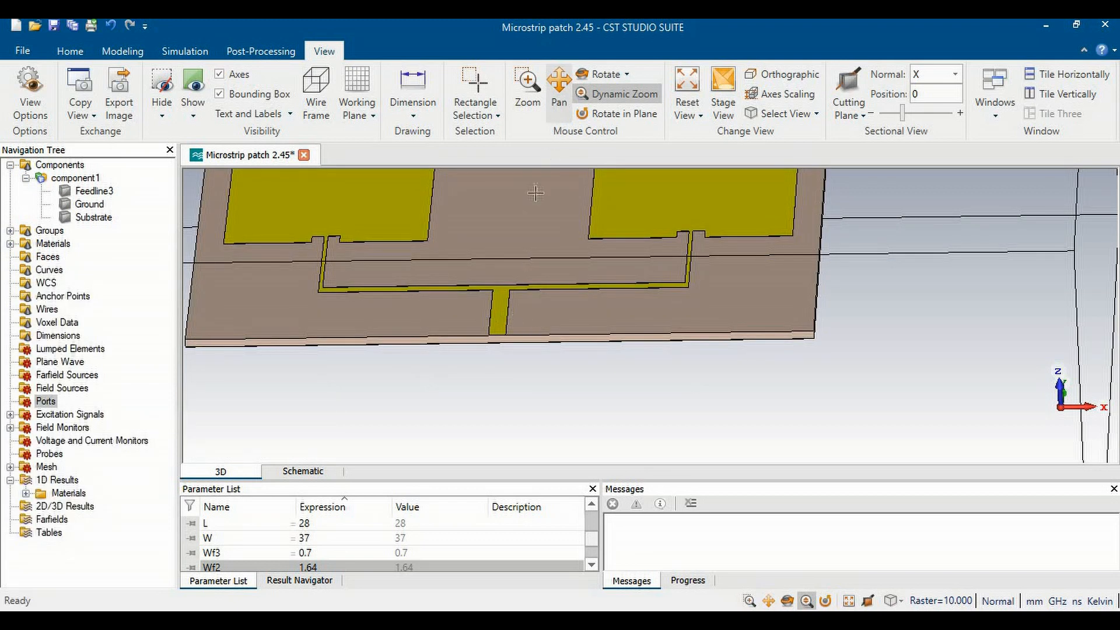
# Pick the thin end face of the central feed line where it meets the substrate edge
pyautogui.click(601, 74)
pyautogui.click(619, 94)
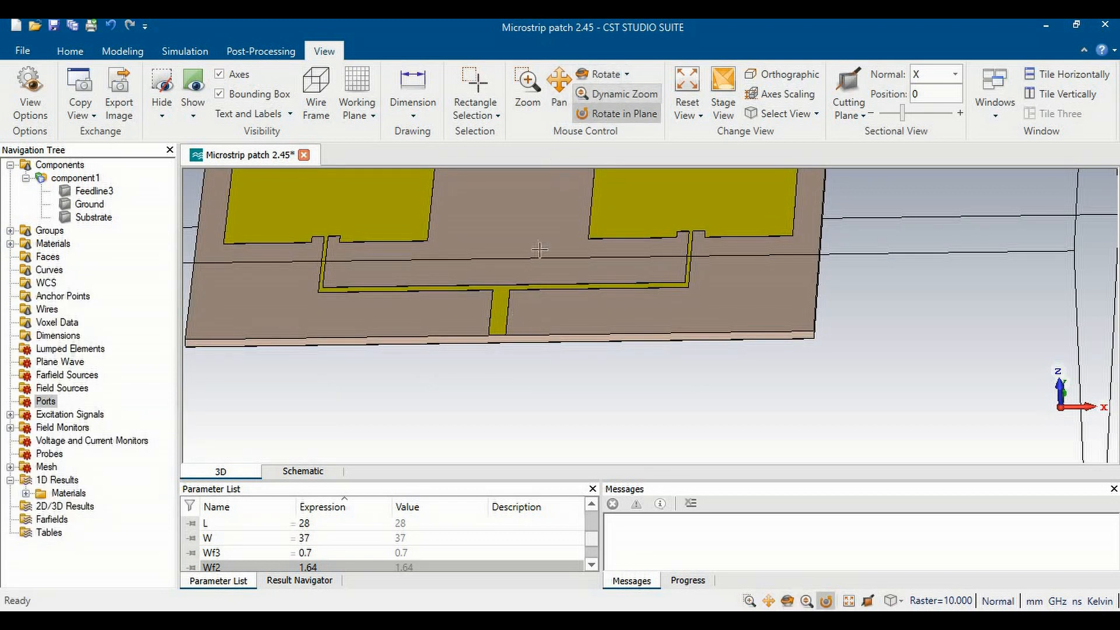
pyautogui.moveTo(504, 317); pyautogui.dragTo(481, 493)
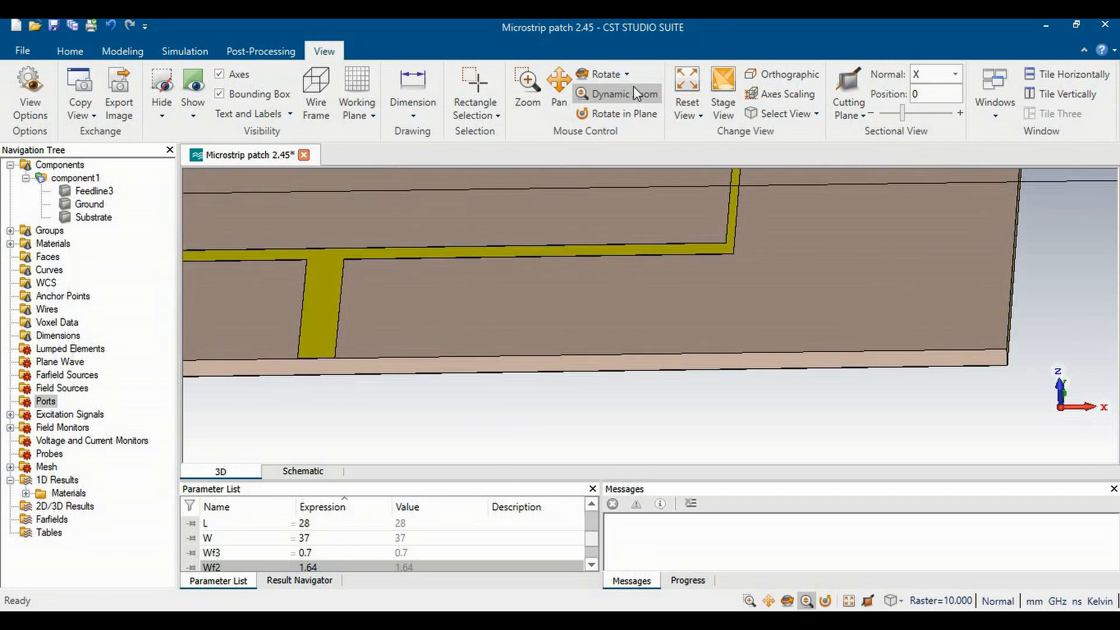
pyautogui.click(558, 87)
pyautogui.moveTo(511, 327); pyautogui.dragTo(773, 330)
pyautogui.click(619, 94)
pyautogui.moveTo(578, 336); pyautogui.dragTo(519, 522)
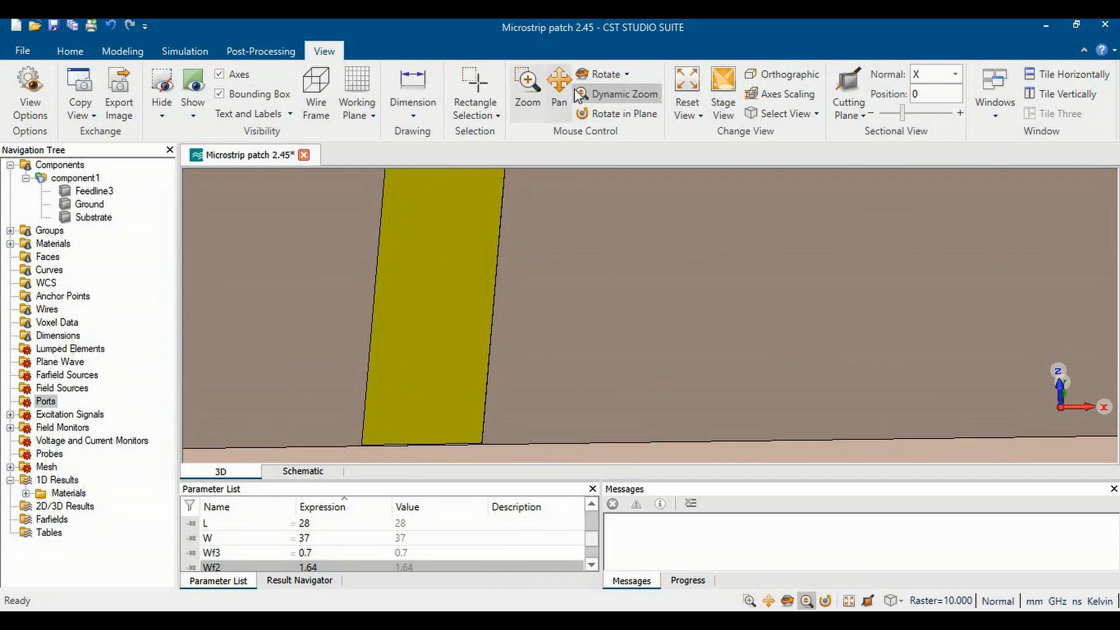
pyautogui.click(594, 74)
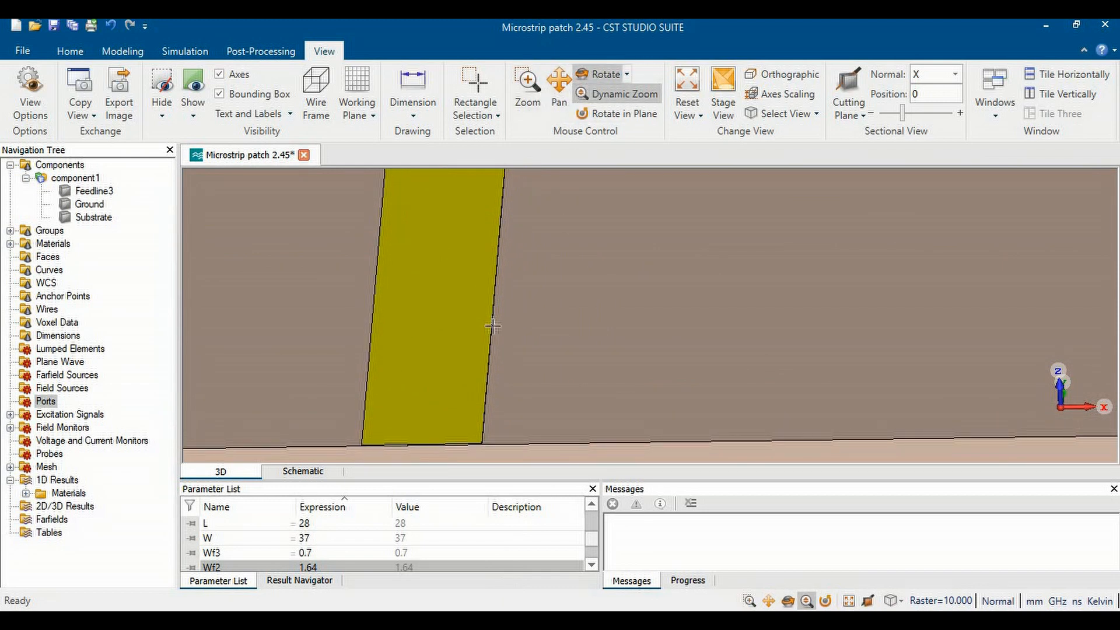
pyautogui.moveTo(502, 288); pyautogui.dragTo(507, 238)
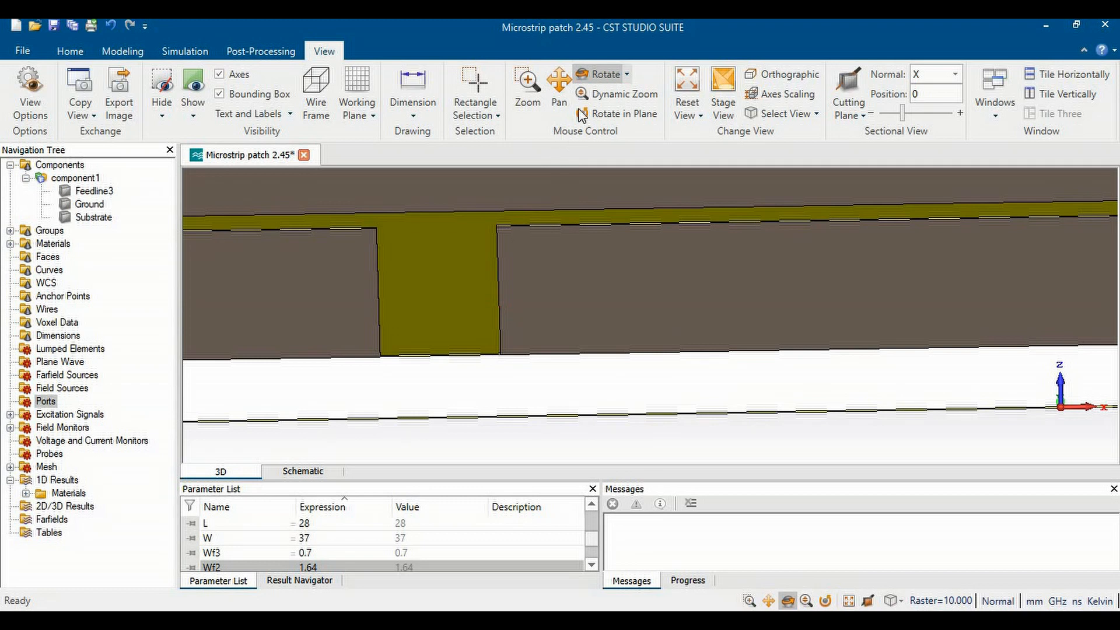
pyautogui.click(587, 89)
pyautogui.moveTo(445, 362); pyautogui.dragTo(429, 505)
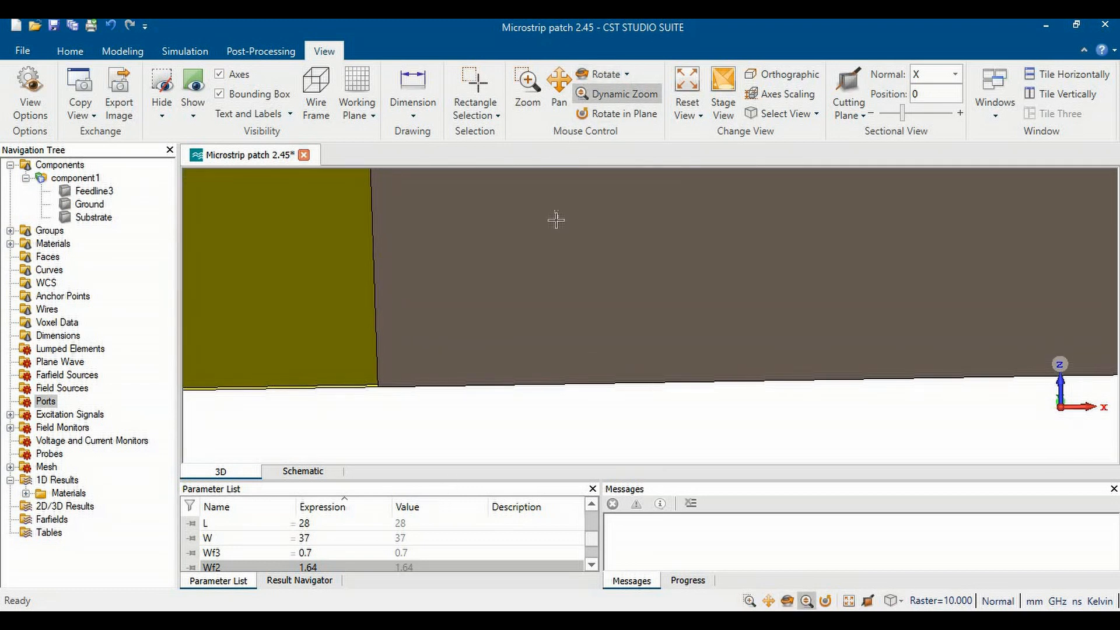
pyautogui.click(559, 98)
pyautogui.moveTo(445, 275); pyautogui.dragTo(655, 270)
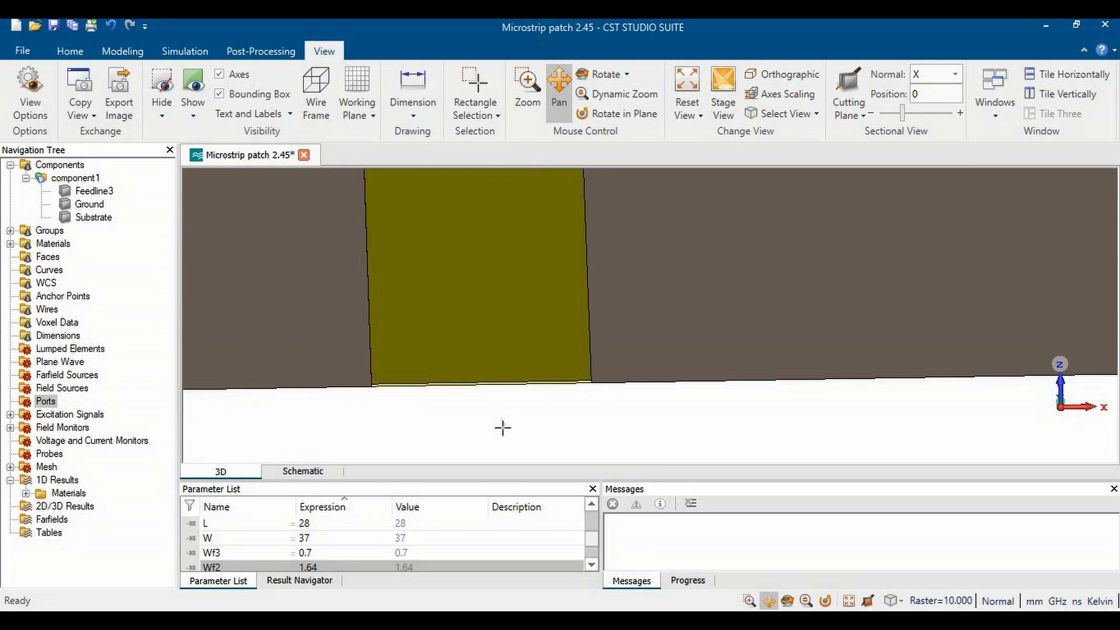
pyautogui.press('f')
pyautogui.click(479, 382)
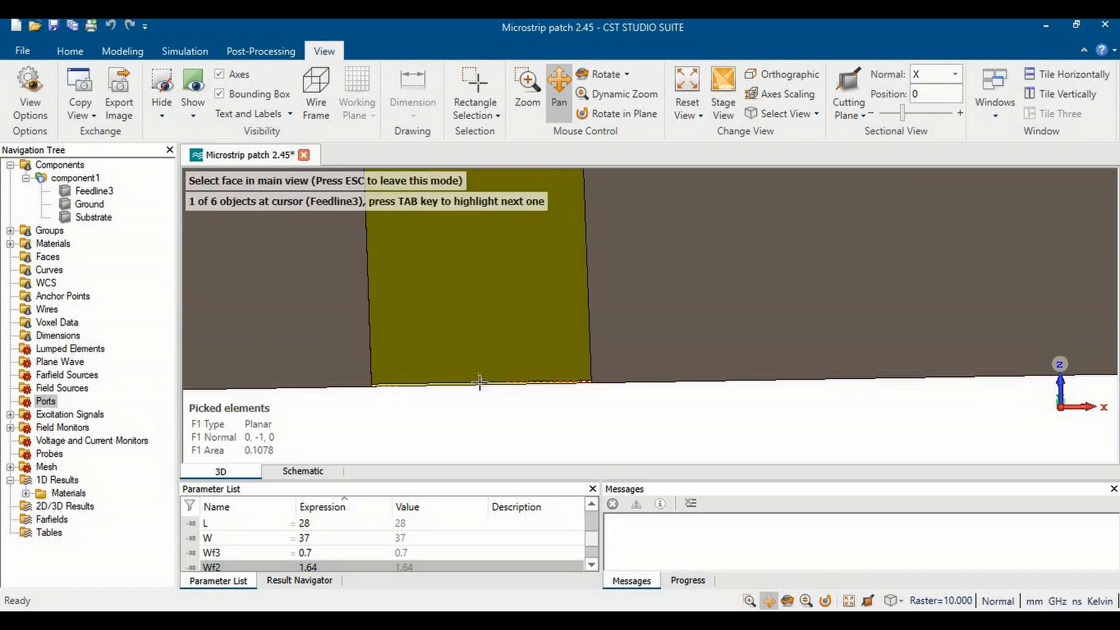
# Start a waveguide port on the picked face and extend its Xmin and Xmax by 3*Wf each
pyautogui.click(183, 55)
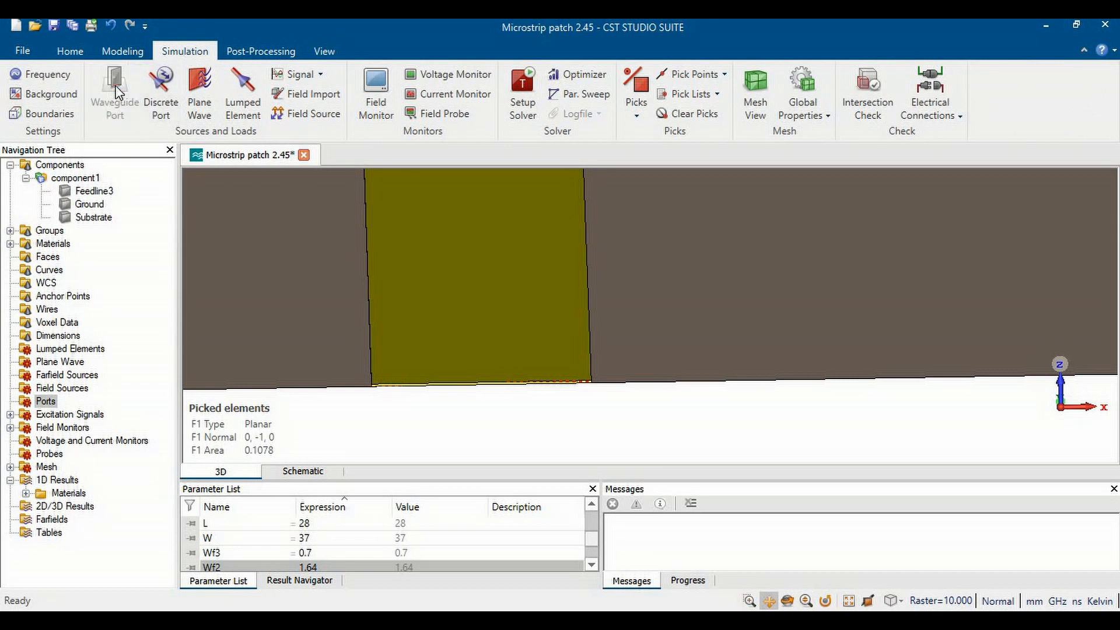
pyautogui.click(115, 93)
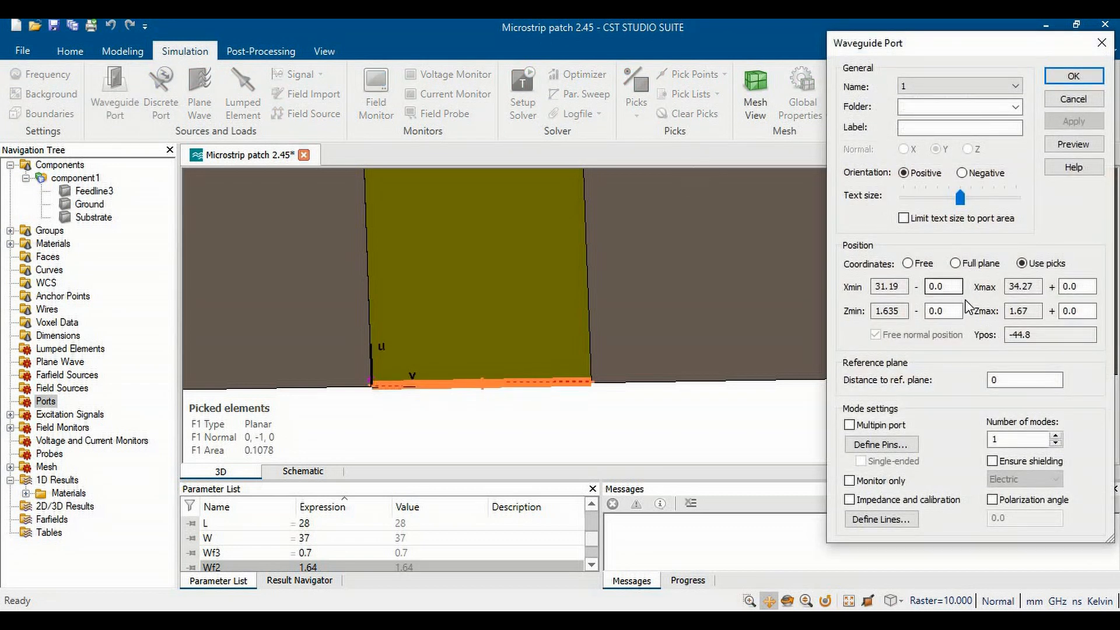
pyautogui.moveTo(951, 286); pyautogui.dragTo(927, 287)
pyautogui.write('3*Wf')
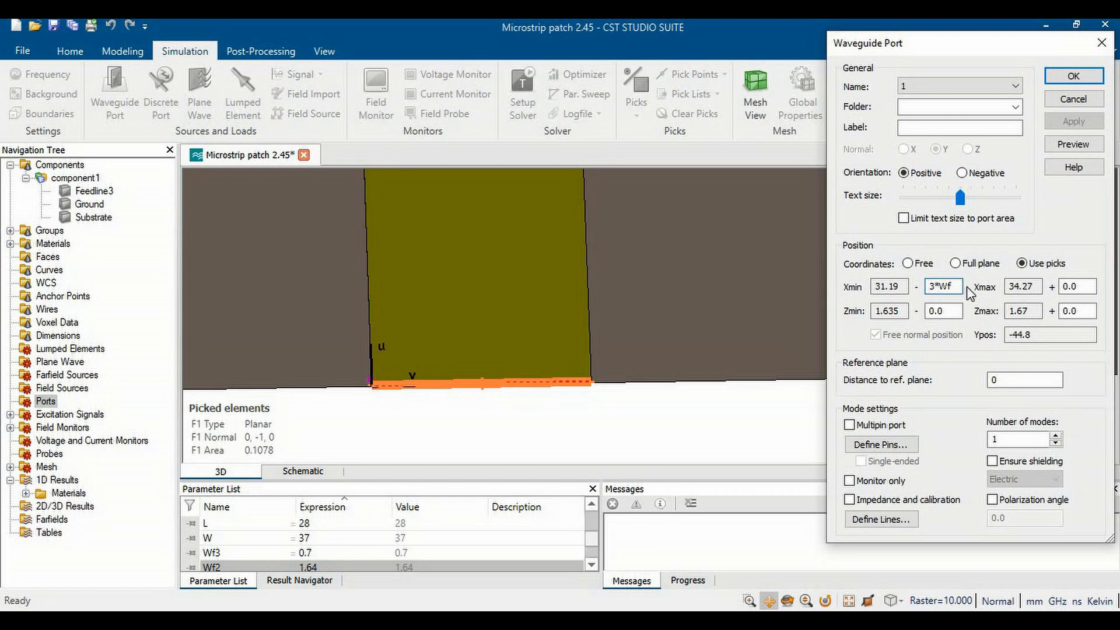
pyautogui.moveTo(960, 286); pyautogui.dragTo(890, 287)
pyautogui.hotkey('ctrl', 'c')
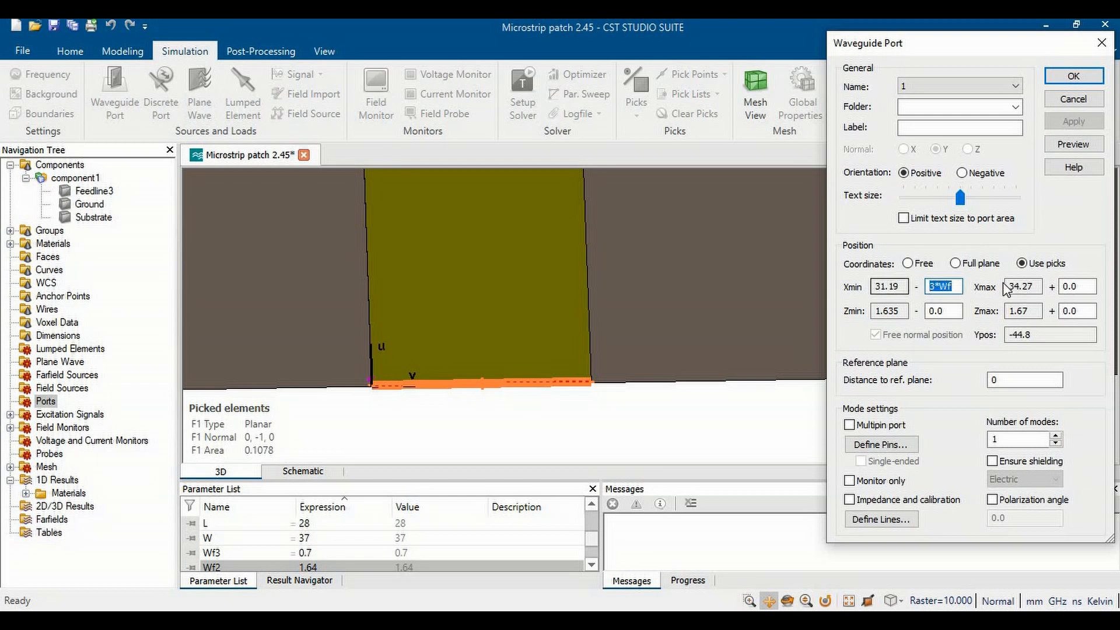
pyautogui.moveTo(1086, 286); pyautogui.dragTo(1030, 286)
pyautogui.hotkey('ctrl', 'v')
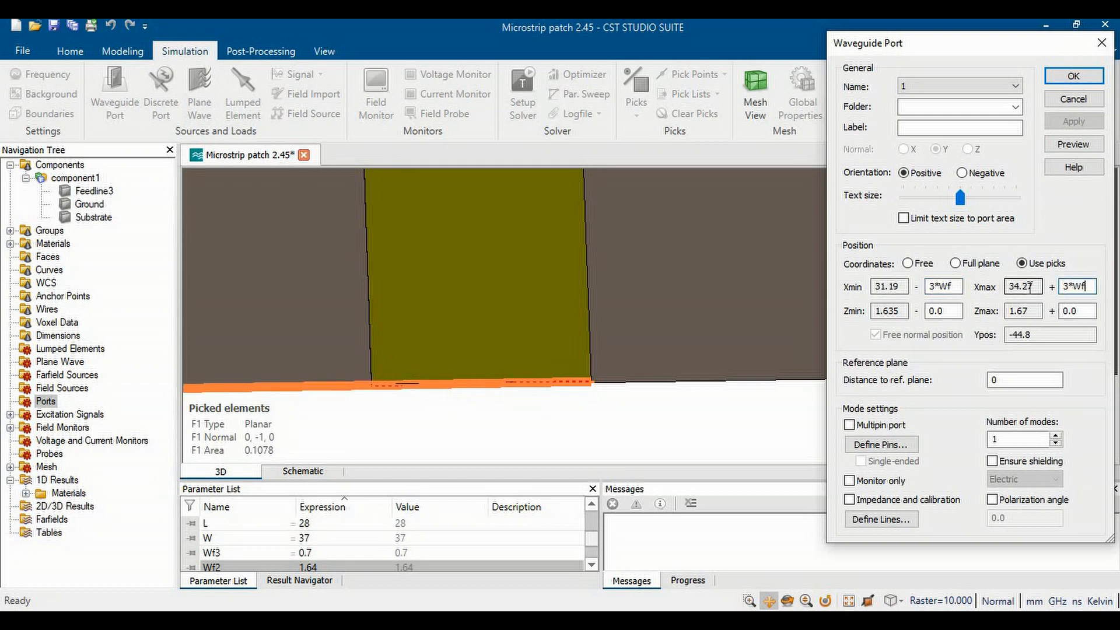
# Extend the port's Zmin by 1.635 and Zmax by 4*1.6, preview it and create the port
pyautogui.moveTo(960, 311); pyautogui.dragTo(926, 312)
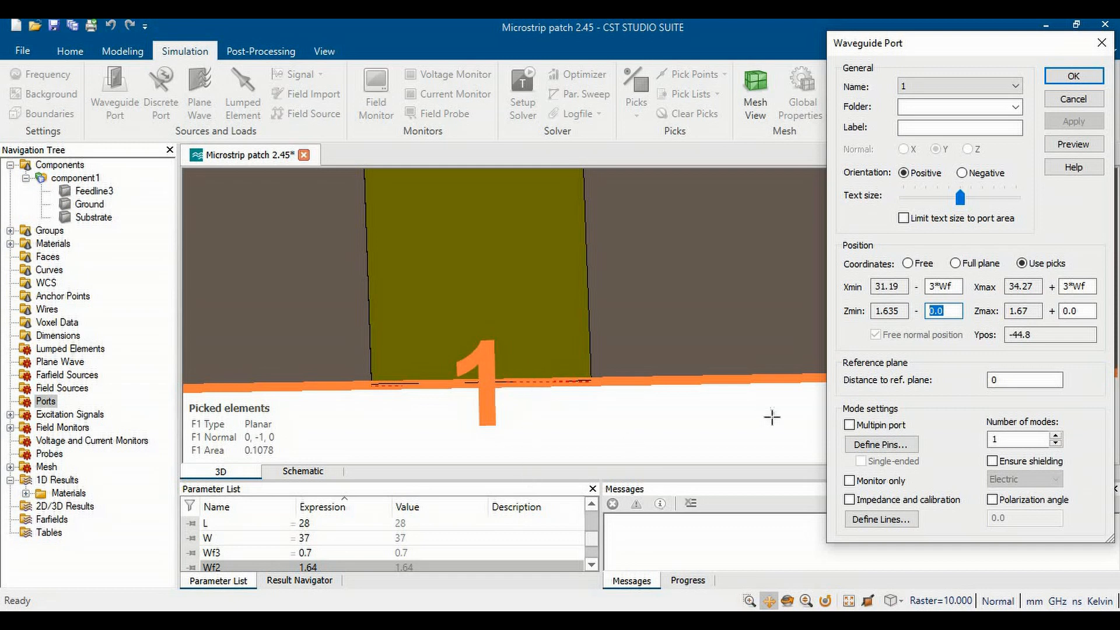
pyautogui.write('1.635')
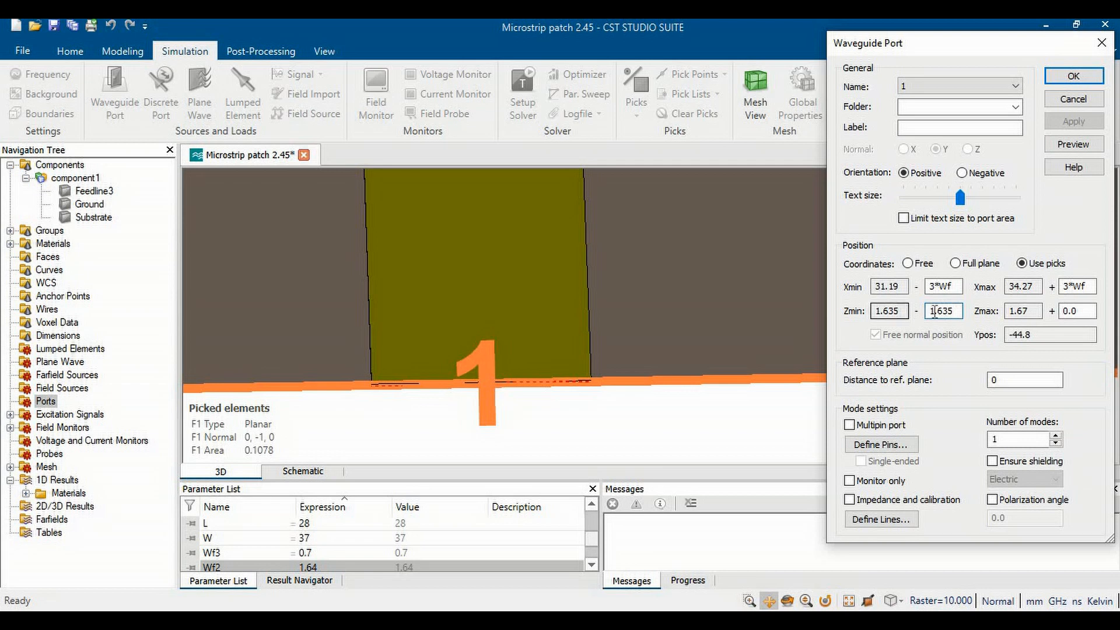
pyautogui.moveTo(1085, 313); pyautogui.dragTo(1056, 319)
pyautogui.write('4*1.6')
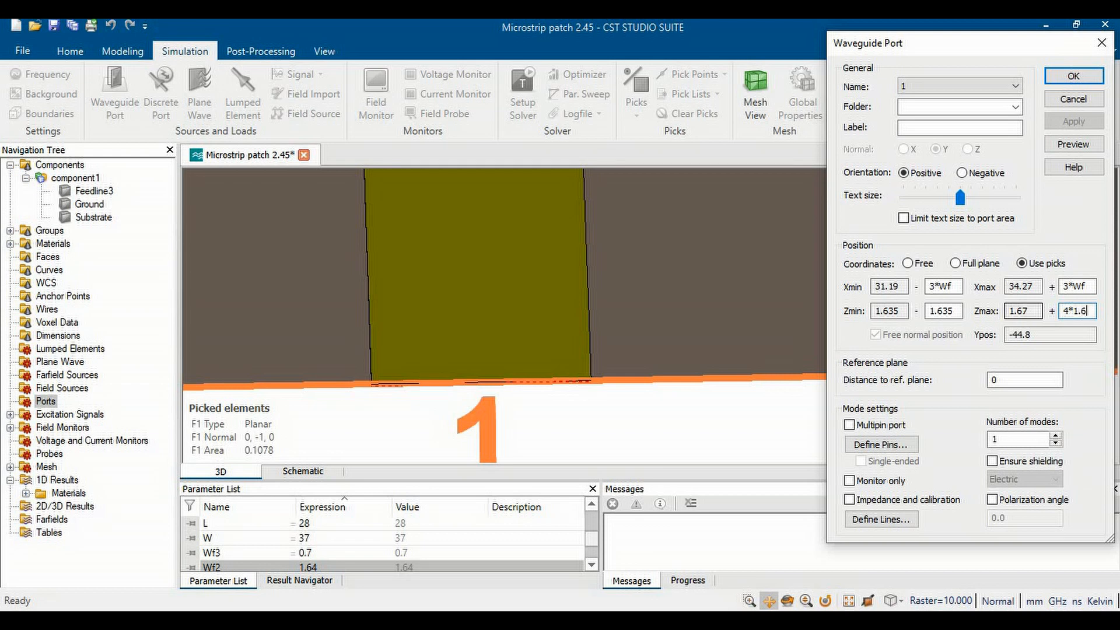
pyautogui.click(1074, 145)
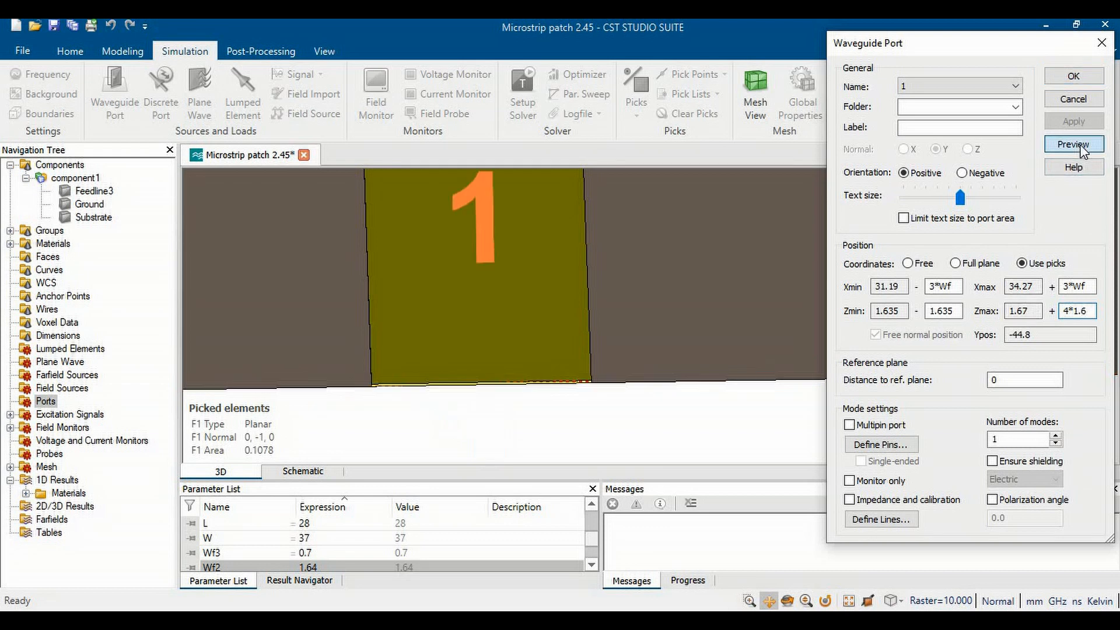
pyautogui.click(1066, 74)
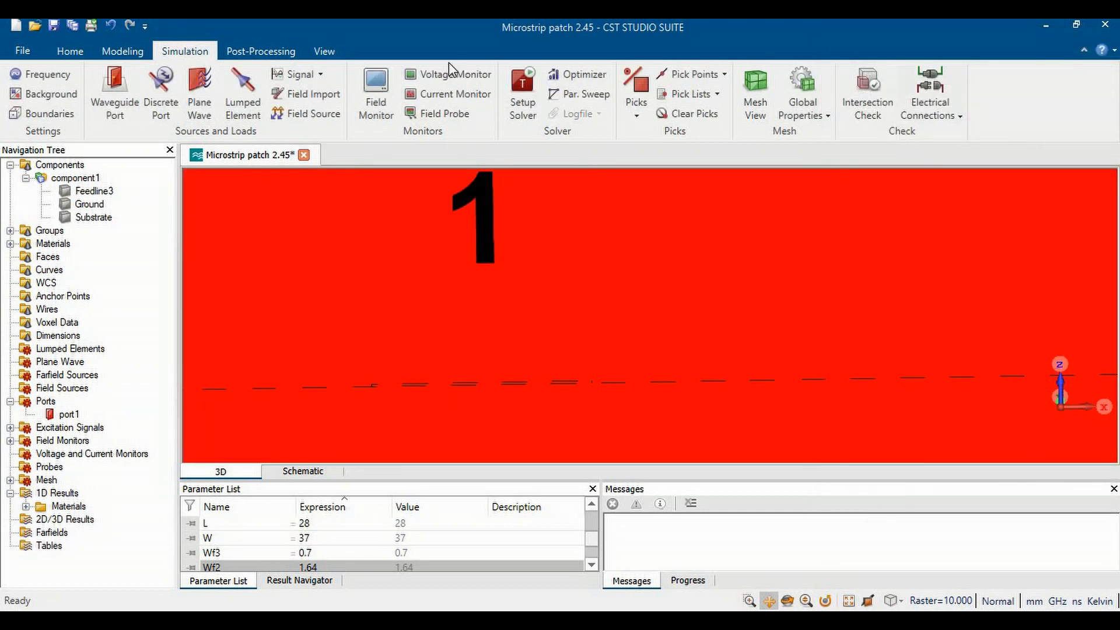
pyautogui.press('5')
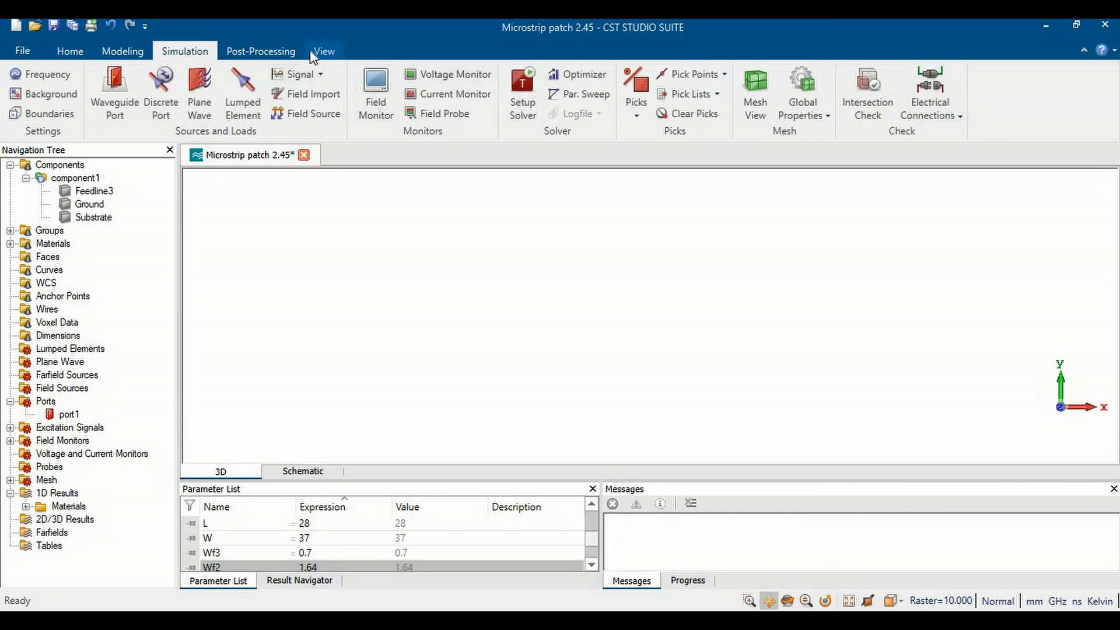
# Zoom out with dynamic zoom until the whole two-patch antenna array is in view
pyautogui.click(325, 51)
pyautogui.click(612, 94)
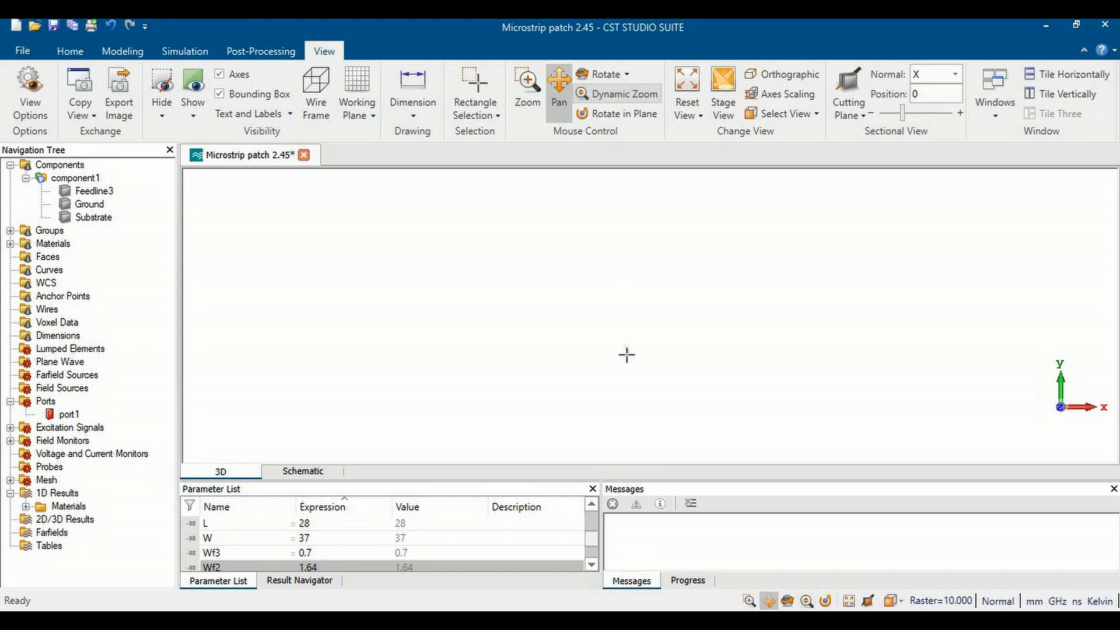
pyautogui.moveTo(624, 330); pyautogui.dragTo(624, 187)
pyautogui.moveTo(604, 391); pyautogui.dragTo(602, 219)
pyautogui.moveTo(597, 360)
pyautogui.mouseDown()
pyautogui.moveTo(595, 219)
pyautogui.moveTo(605, 200)
pyautogui.mouseUp()
pyautogui.moveTo(600, 309); pyautogui.dragTo(601, 202)
pyautogui.moveTo(599, 351); pyautogui.dragTo(600, 341)
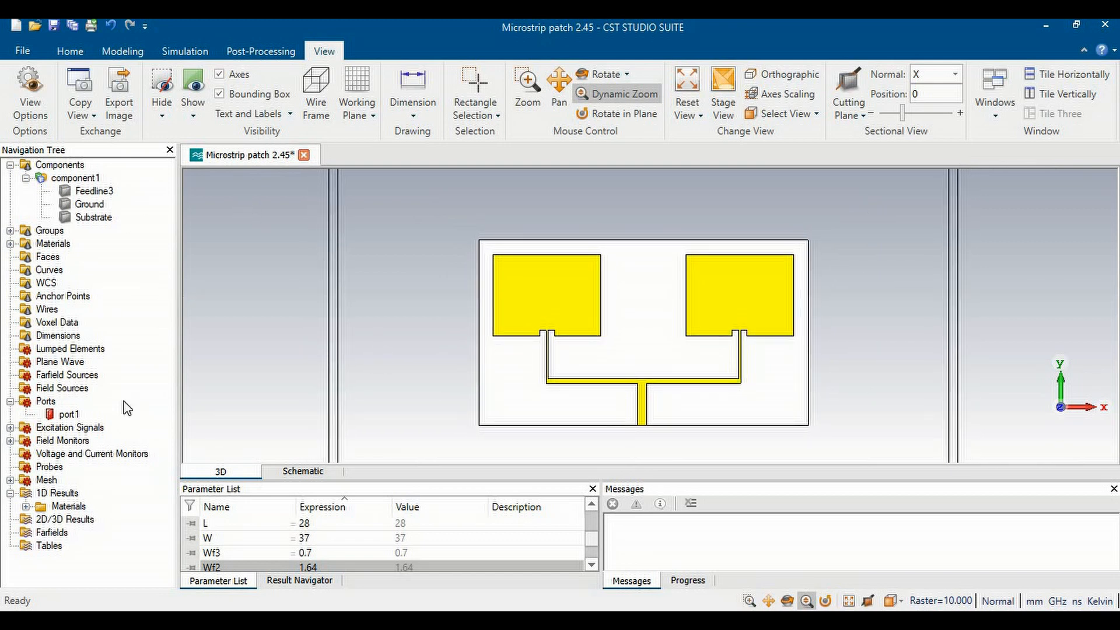
# Delete the h-field and e-field monitors at 2.45 GHz, keeping only the farfield monitor
pyautogui.click(10, 441)
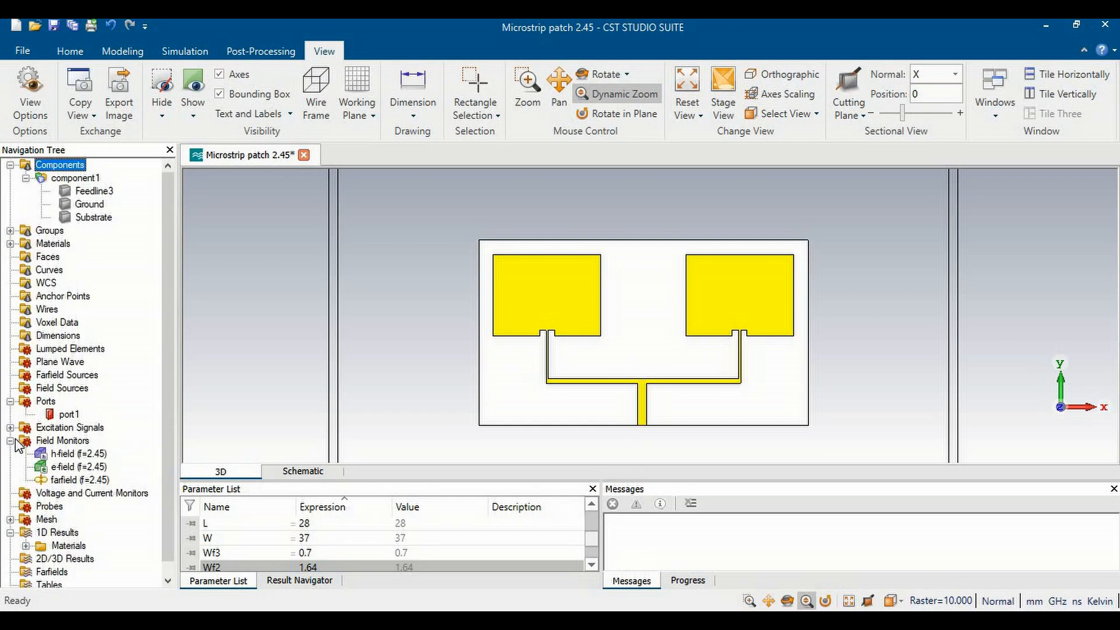
pyautogui.click(73, 467)
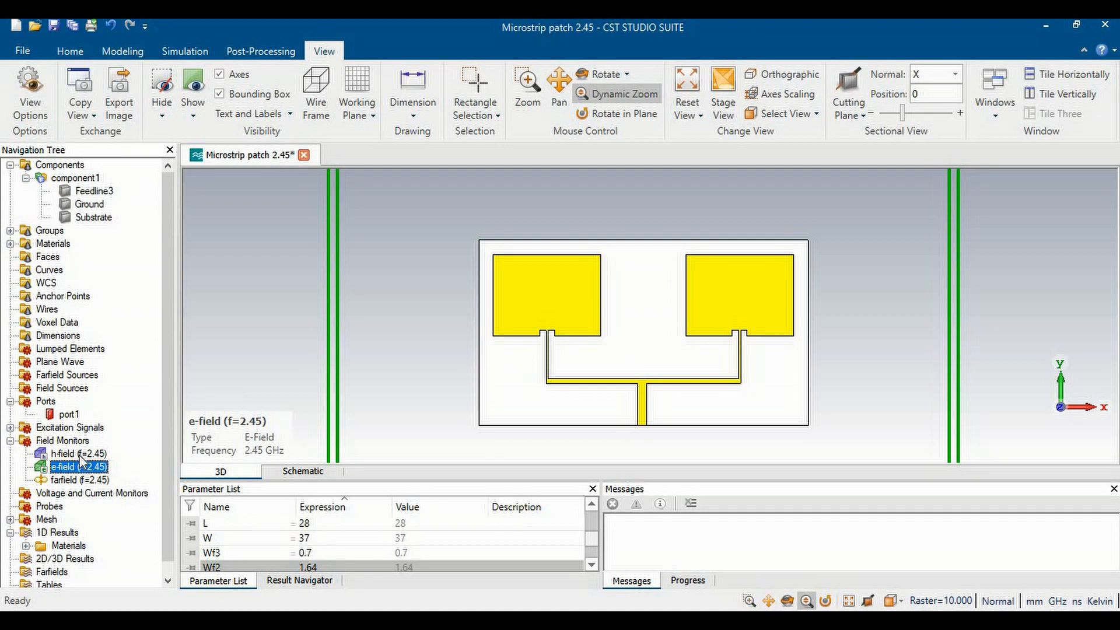
pyautogui.keyDown('ctrl'); pyautogui.click(83, 454); pyautogui.keyUp('ctrl')
pyautogui.rightClick(83, 453)
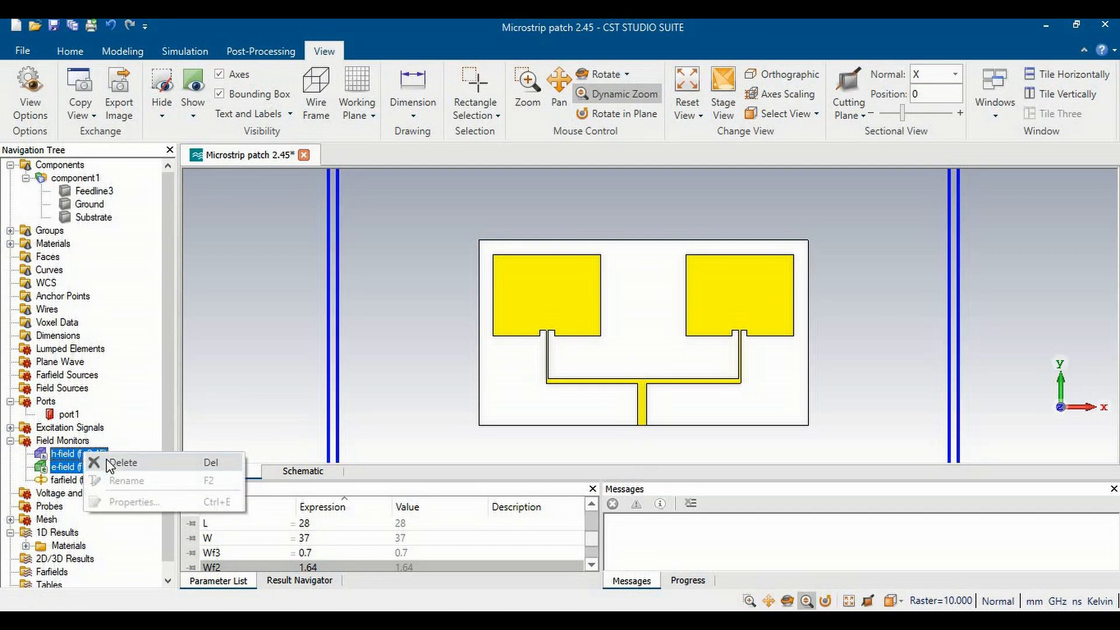
pyautogui.click(132, 459)
pyautogui.click(527, 357)
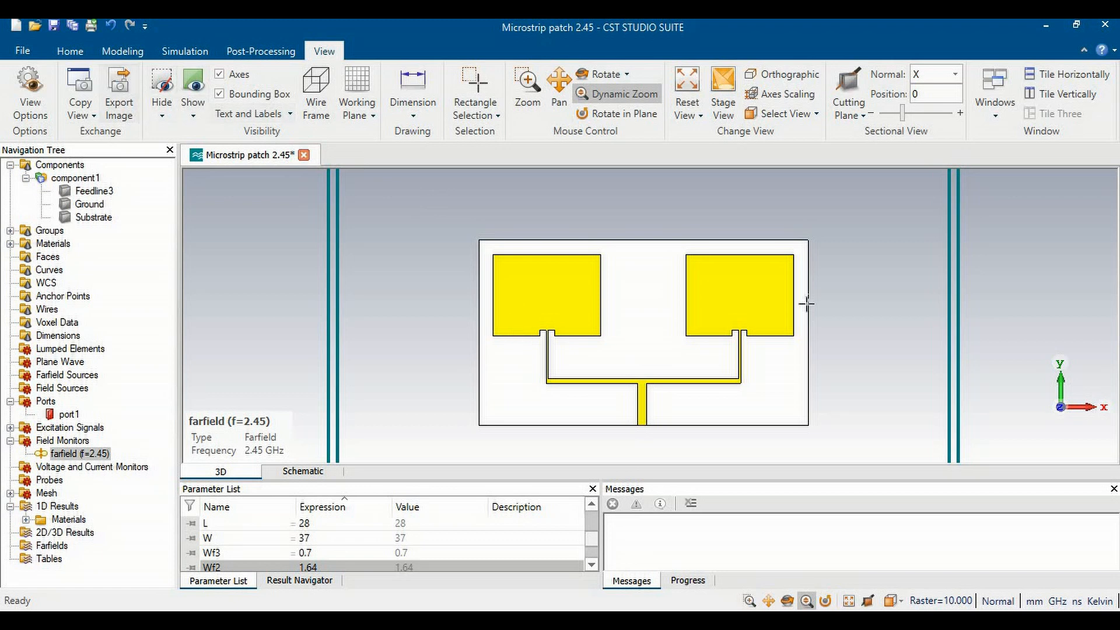
# Start the simulation of the two-element patch array
pyautogui.click(73, 50)
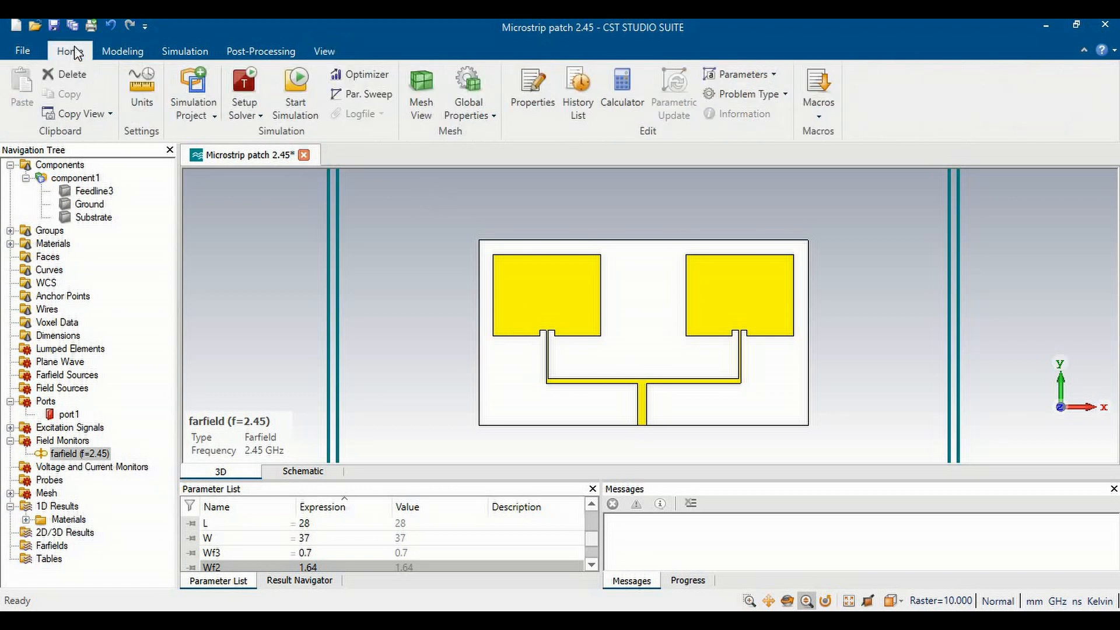
pyautogui.click(302, 88)
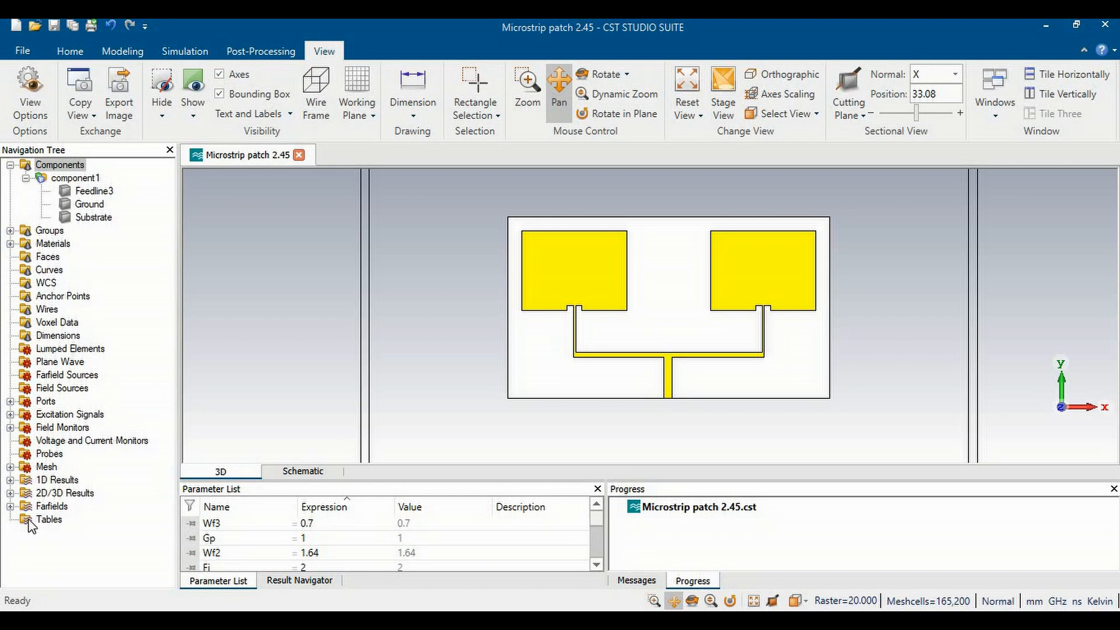
# Display the S-parameters plot from the 1D results, followed by the 3D farfield pattern at 2.45 GHz
pyautogui.click(10, 480)
pyautogui.click(84, 441)
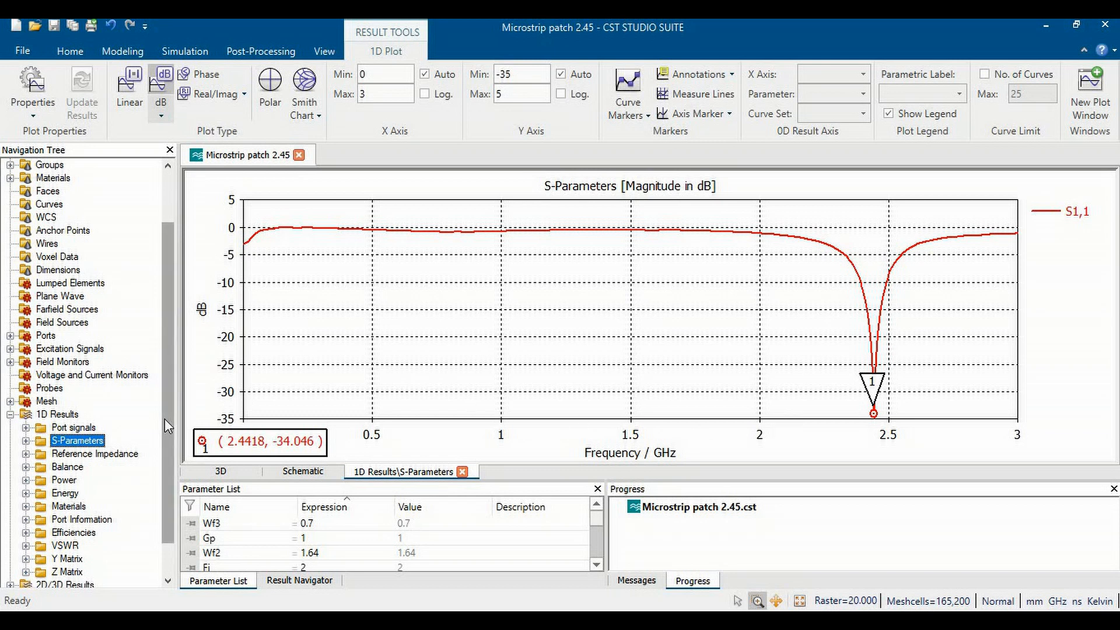
pyautogui.scroll(-1, 164, 461)
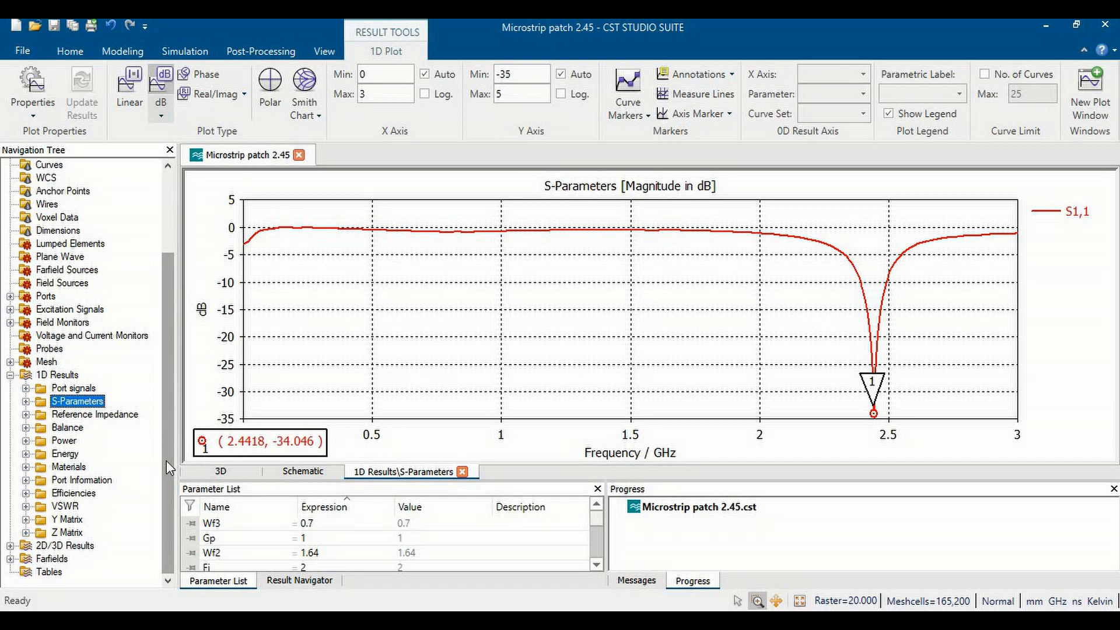
pyautogui.click(10, 559)
pyautogui.click(73, 573)
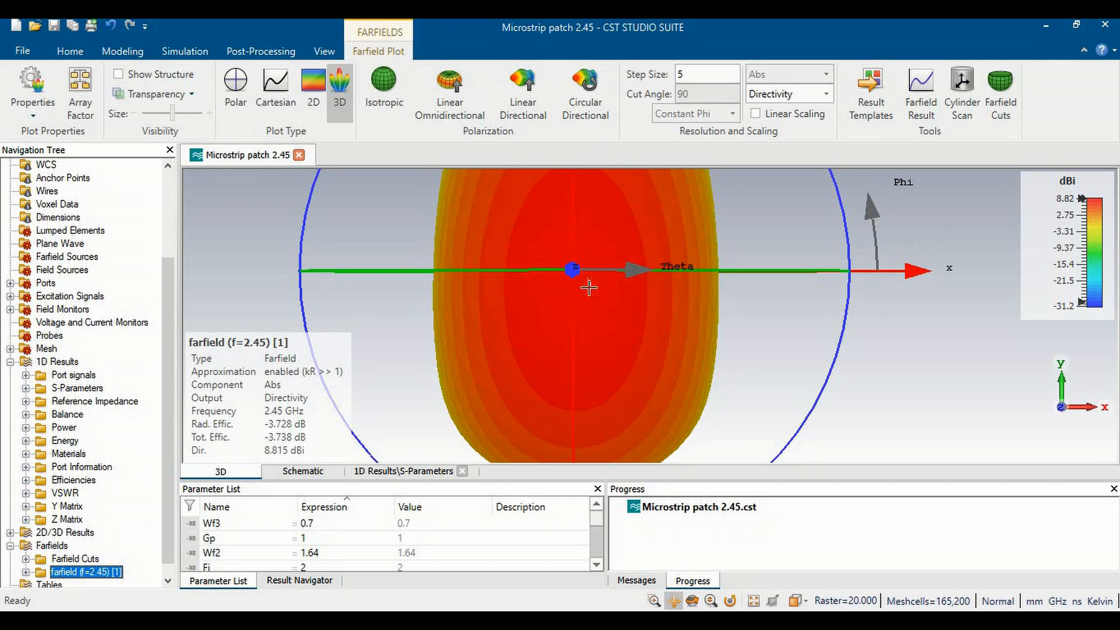
# Leave the farfield plot and show the antenna geometry of component1 again
pyautogui.scroll(1, 173, 296)
pyautogui.scroll(3, 172, 296)
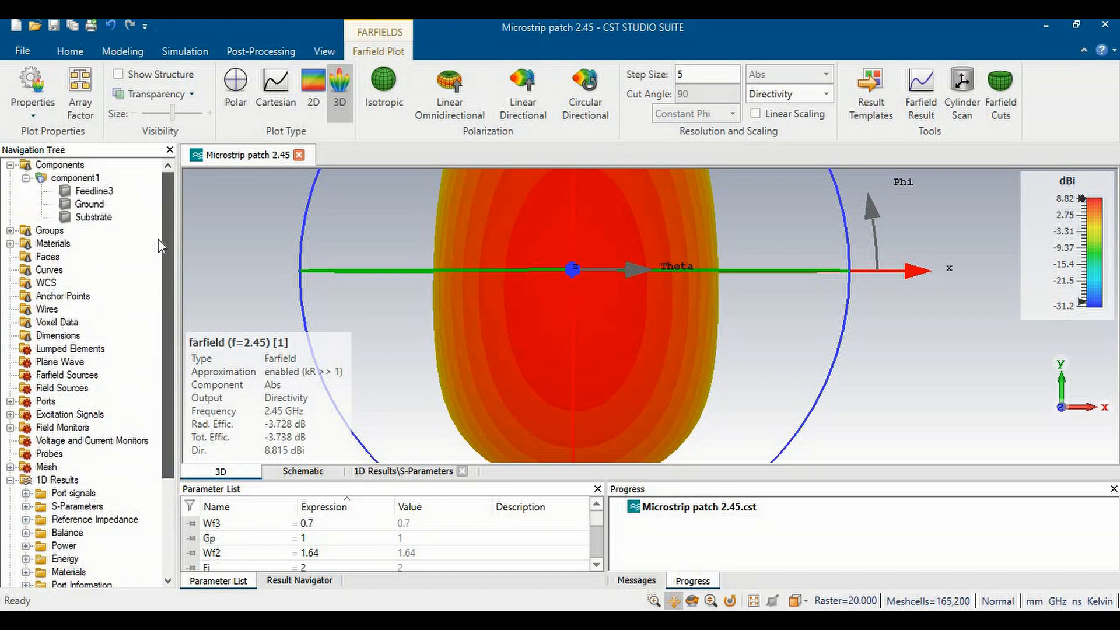
pyautogui.click(93, 180)
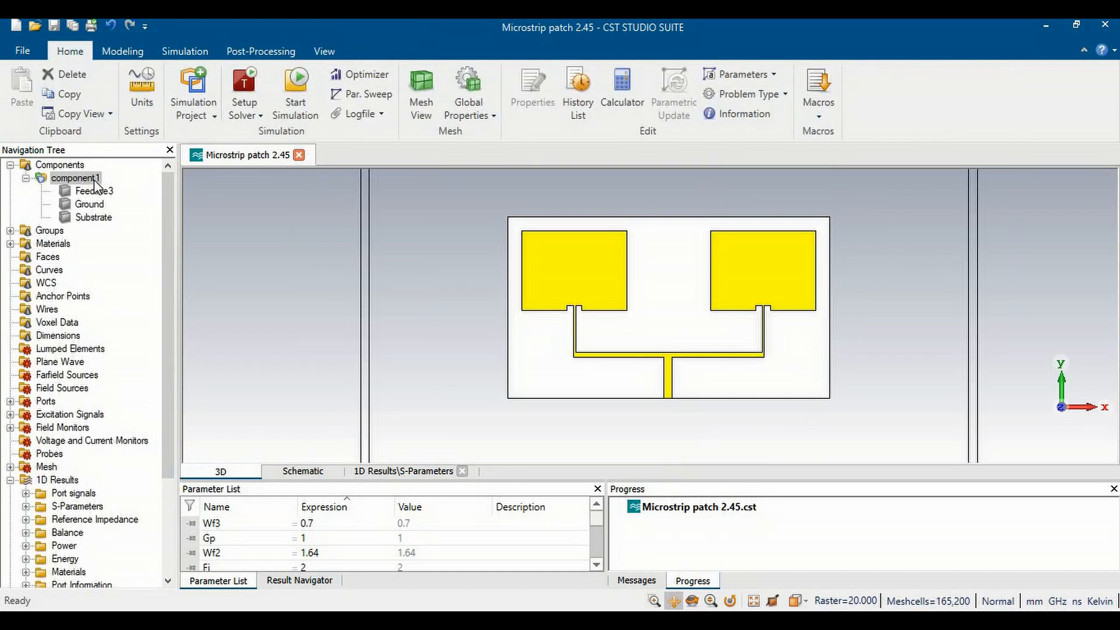